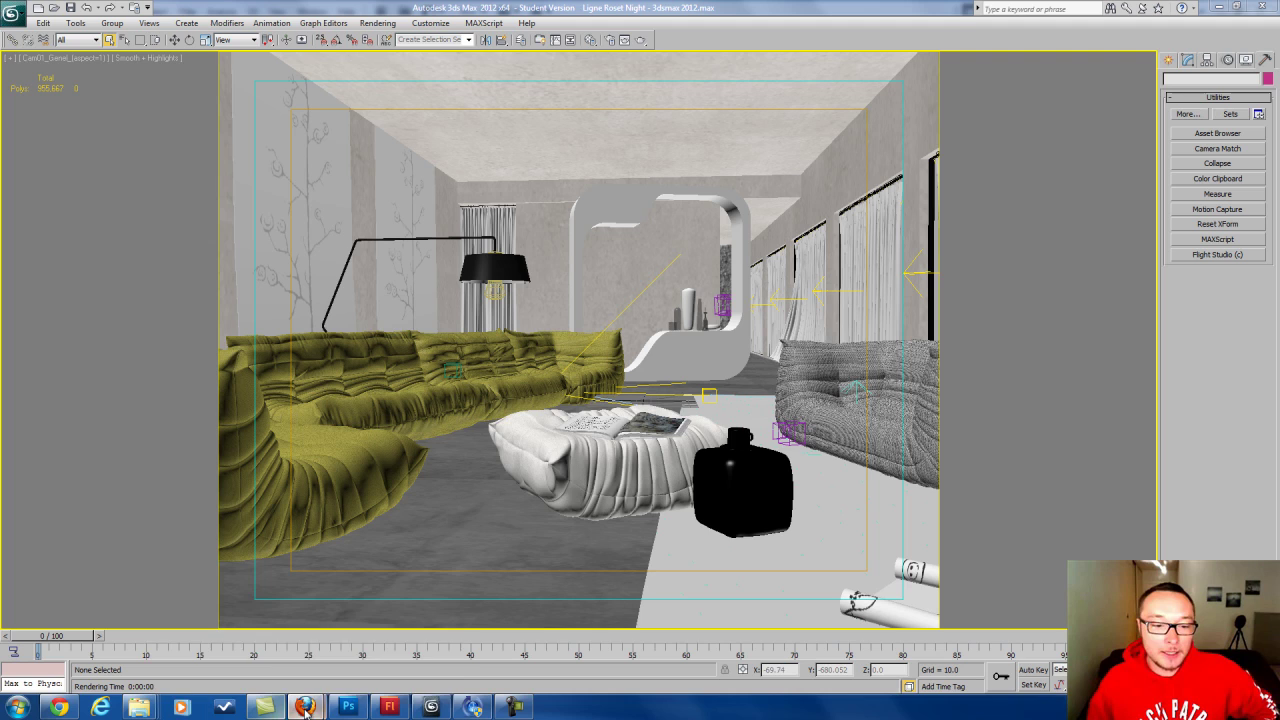
# - In Firefox, open the MAXScripts page on tepavicharov.com and highlight the RenderMask script
pyautogui.moveTo(305, 707)
pyautogui.click(262, 651)
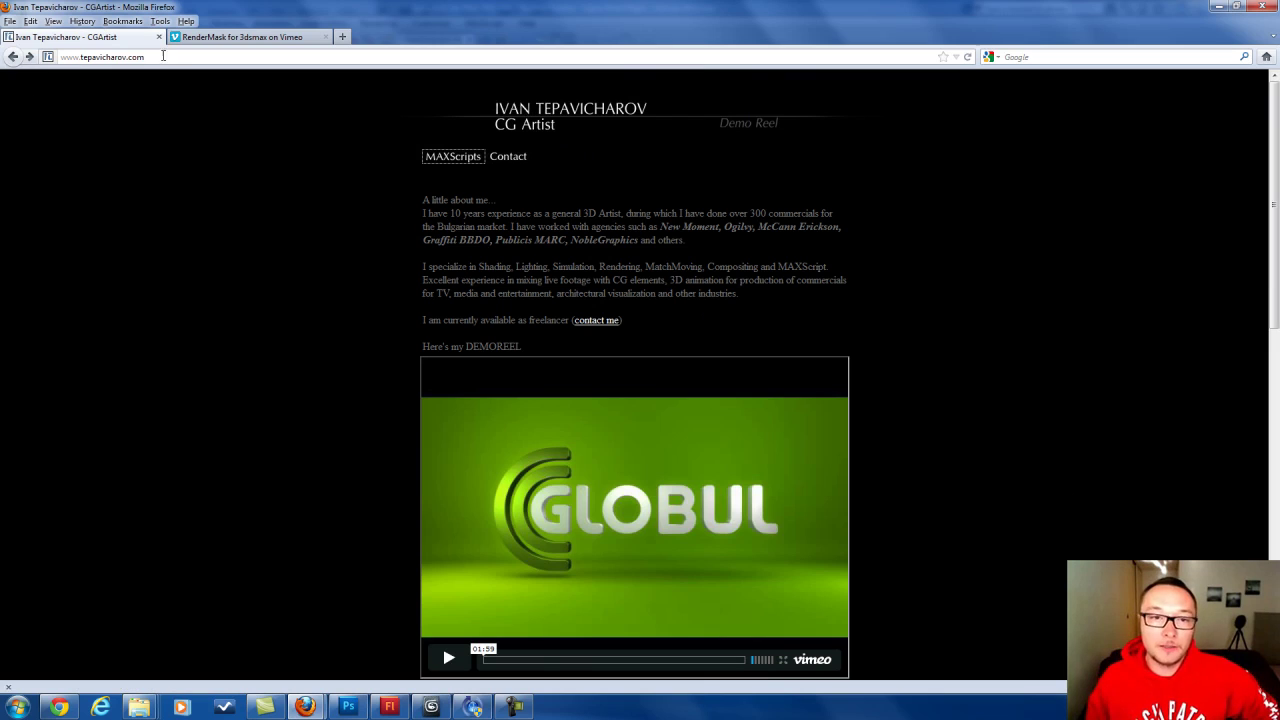
pyautogui.moveTo(81, 57); pyautogui.dragTo(169, 57)
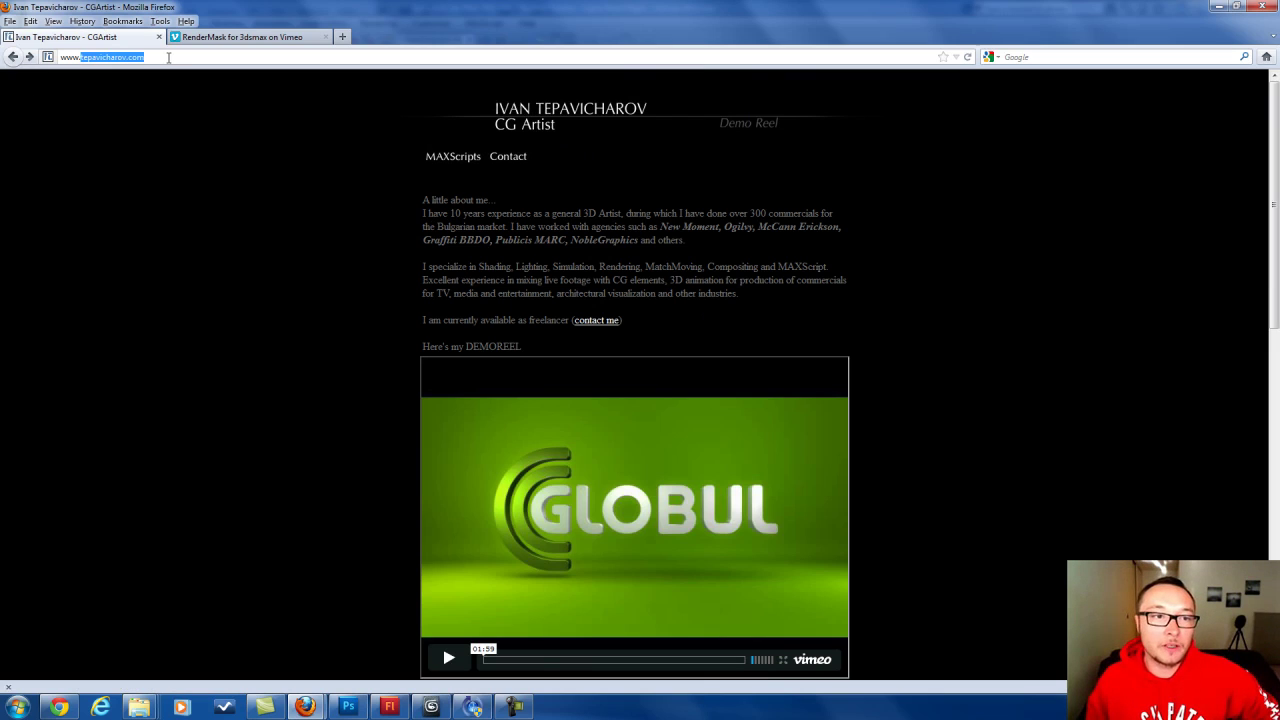
pyautogui.click(442, 160)
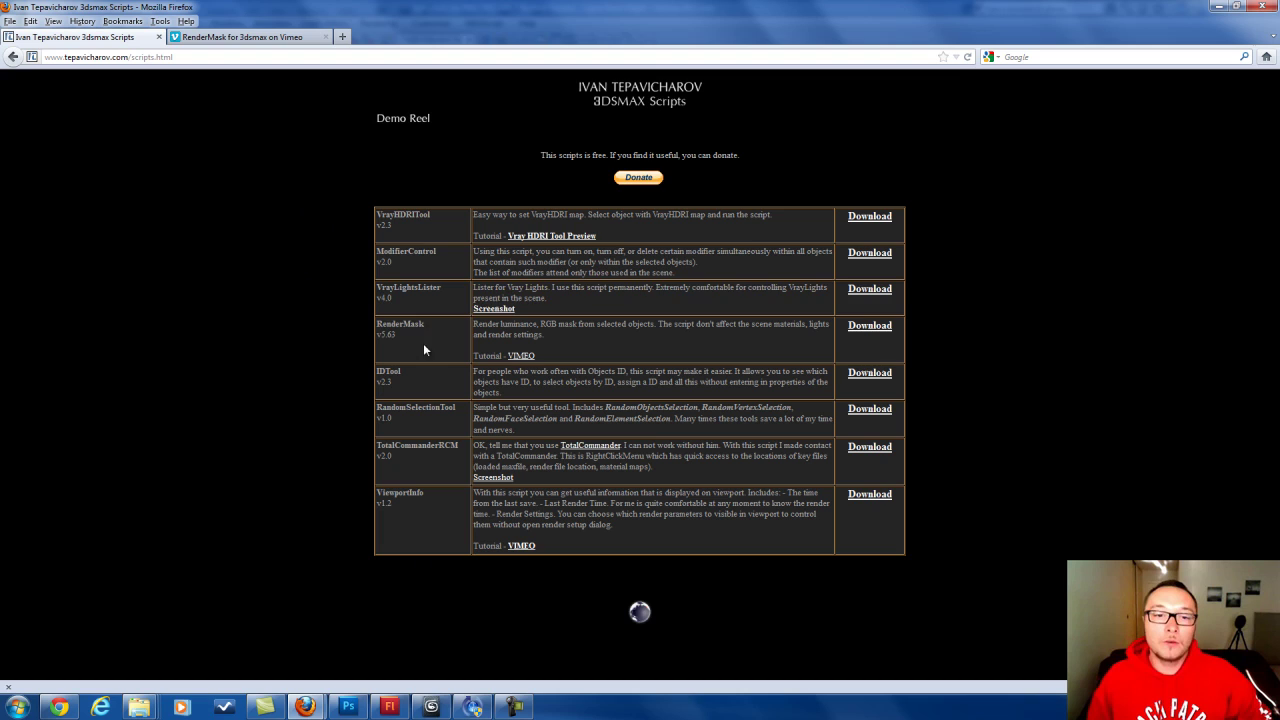
pyautogui.moveTo(430, 325); pyautogui.dragTo(379, 328)
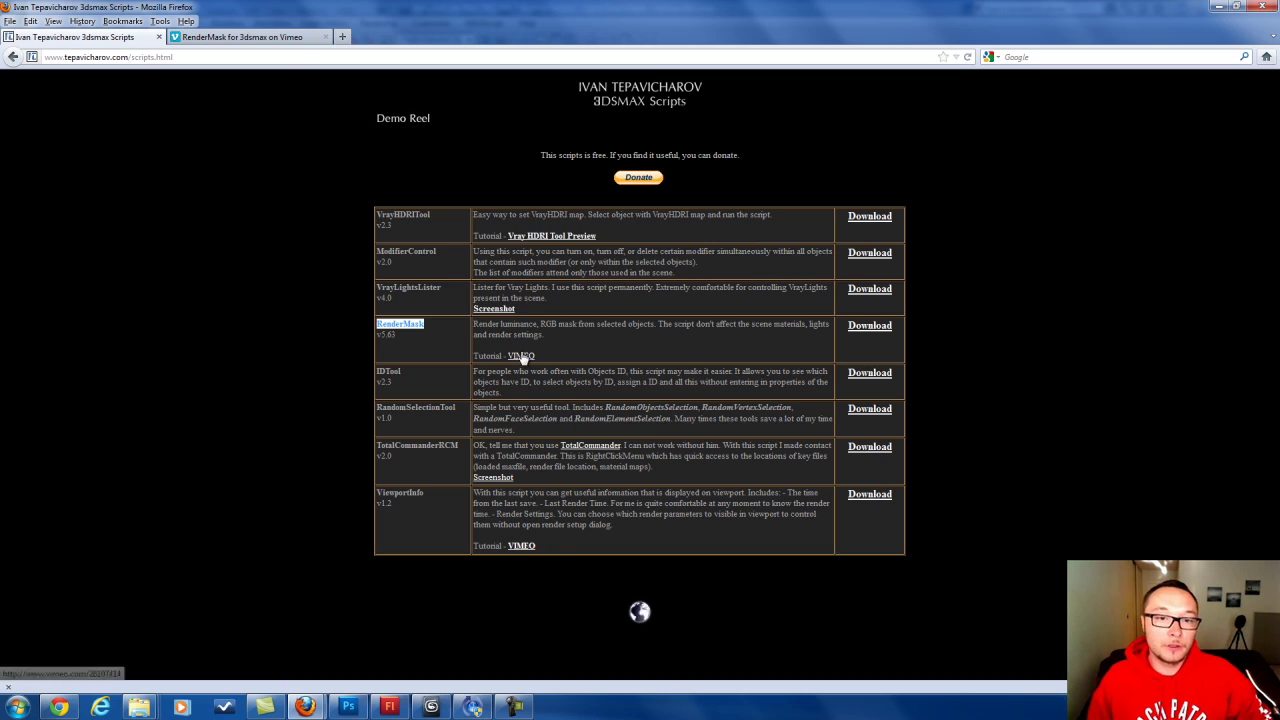
# - Open the RenderMask Vimeo tutorial in a new tab and play it
pyautogui.rightClick(521, 356)
pyautogui.click(575, 366)
pyautogui.click(240, 37)
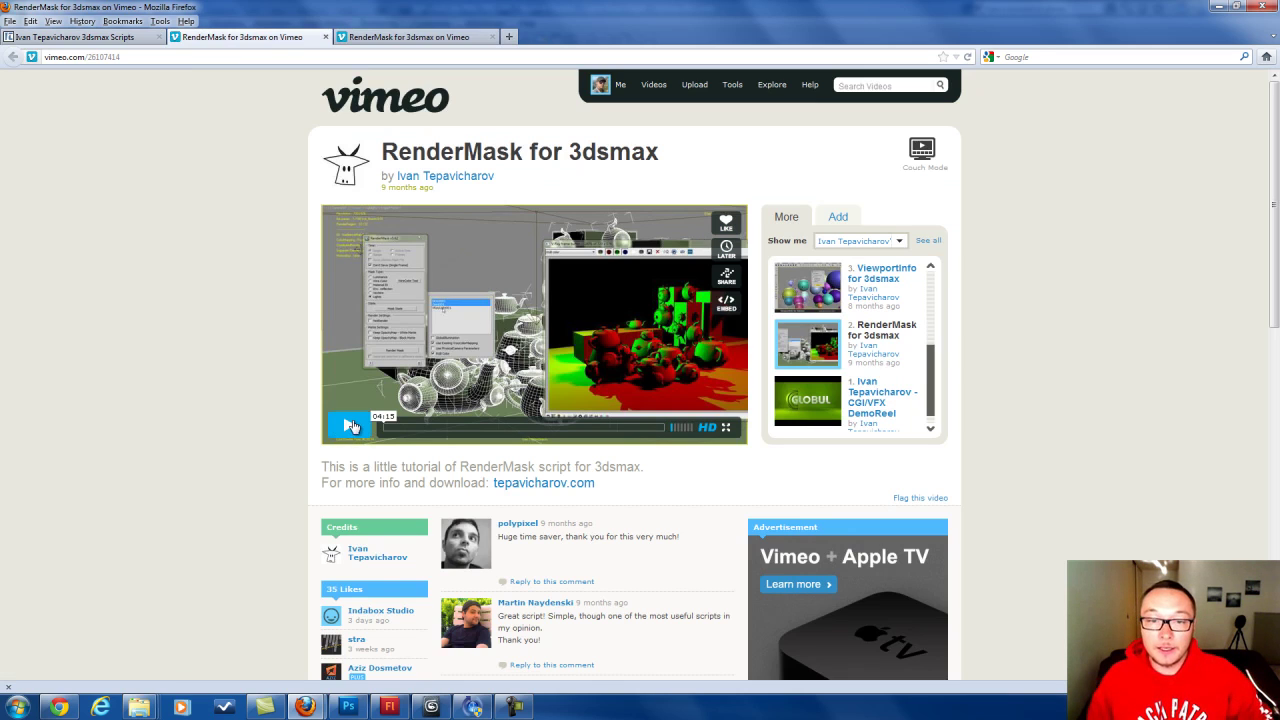
pyautogui.click(351, 426)
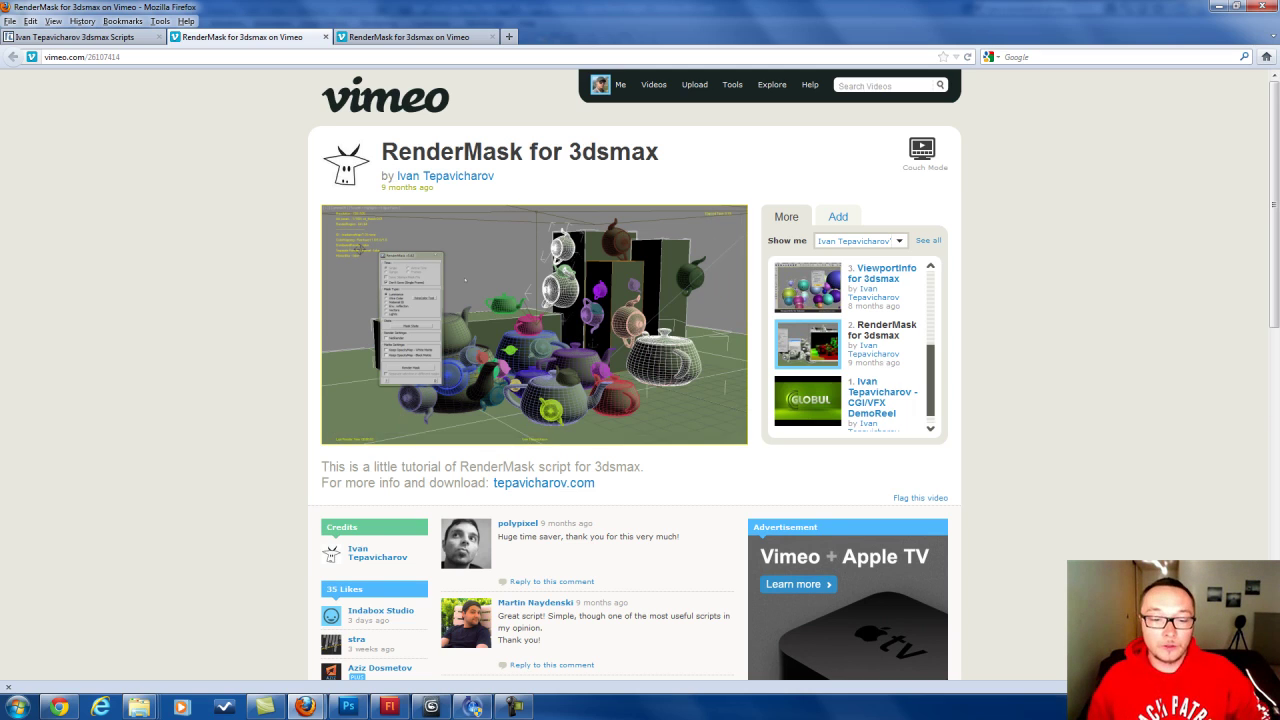
# - Back on the scripts tab, download the RenderMask installer and save render_mask.exe to disk
pyautogui.click(428, 709)
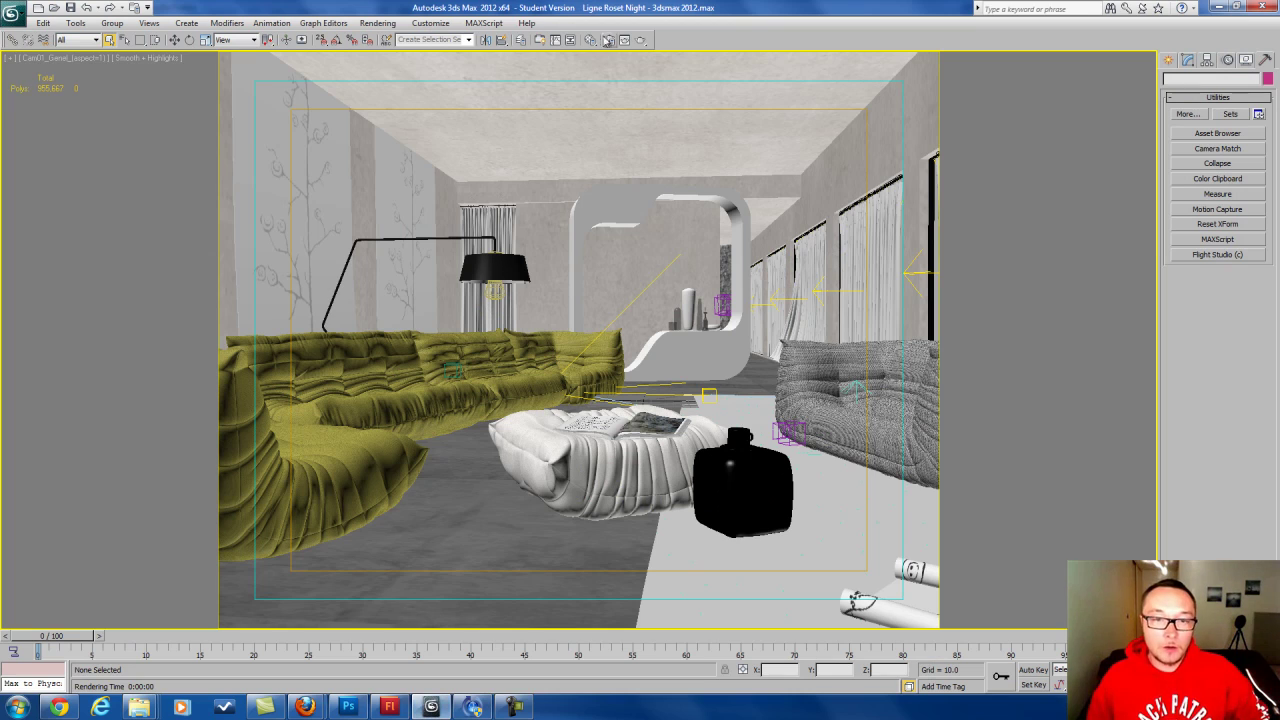
pyautogui.moveTo(305, 707)
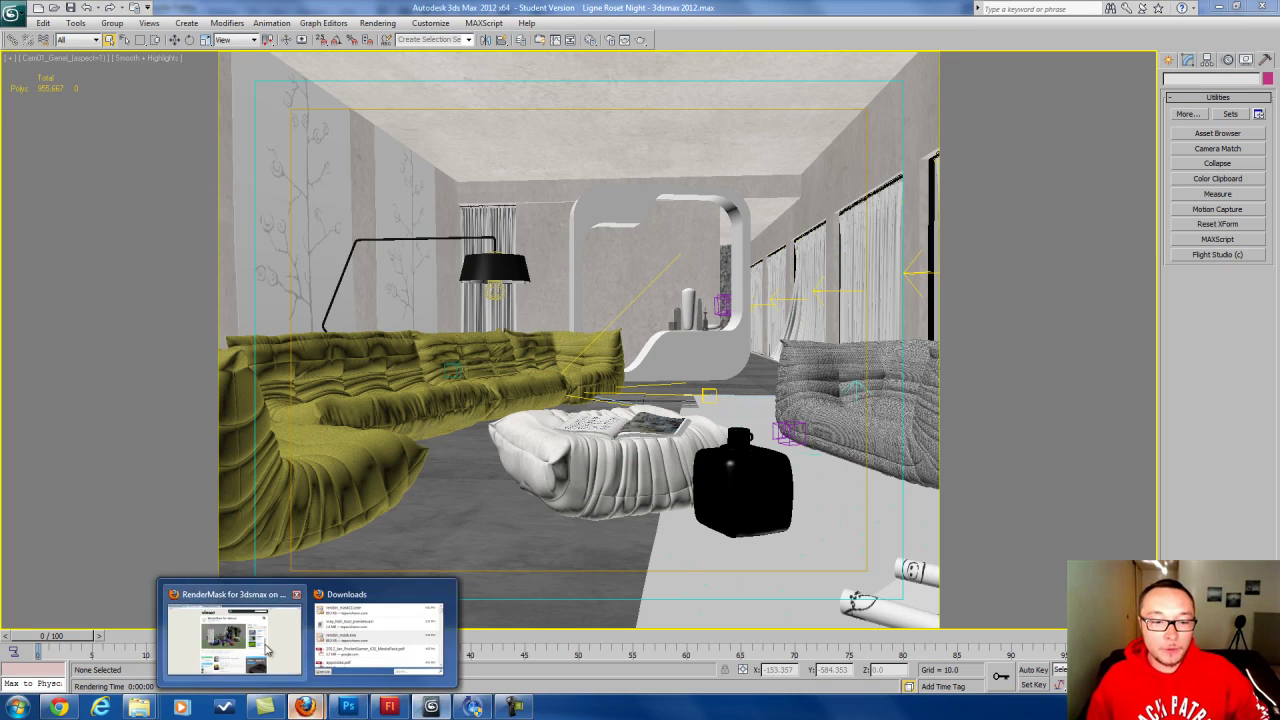
pyautogui.click(225, 545)
pyautogui.click(75, 37)
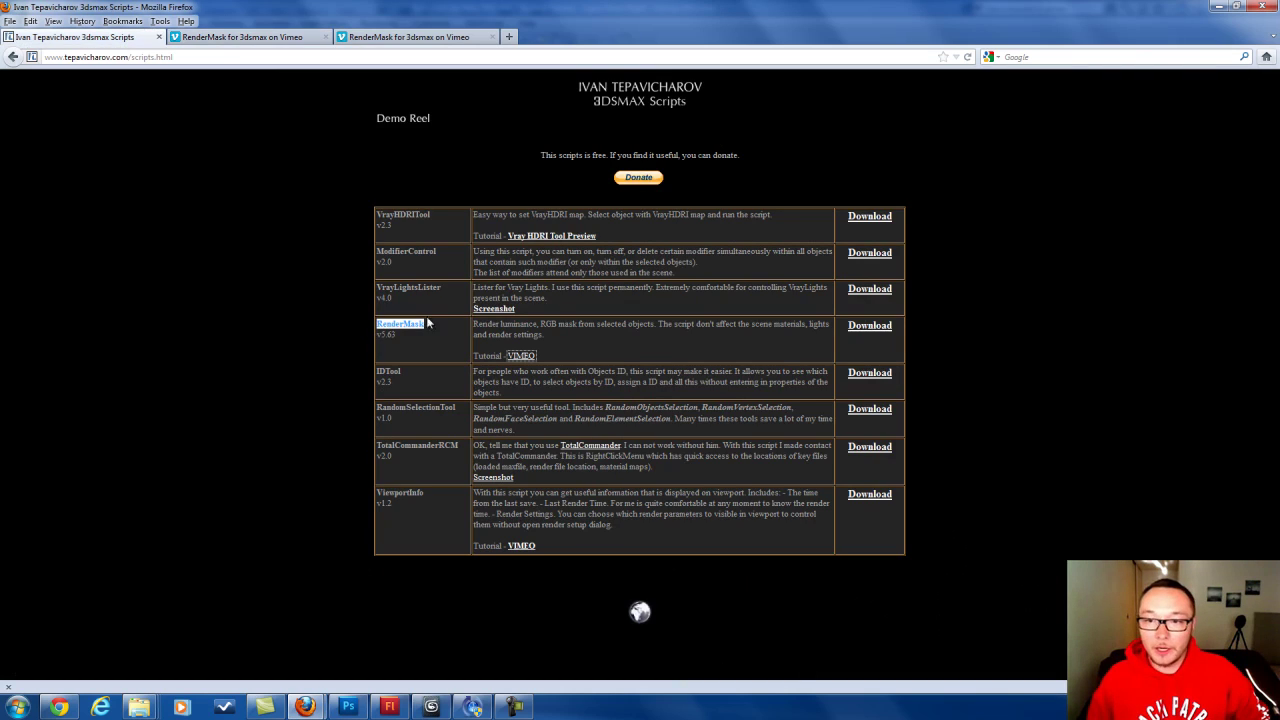
pyautogui.click(884, 331)
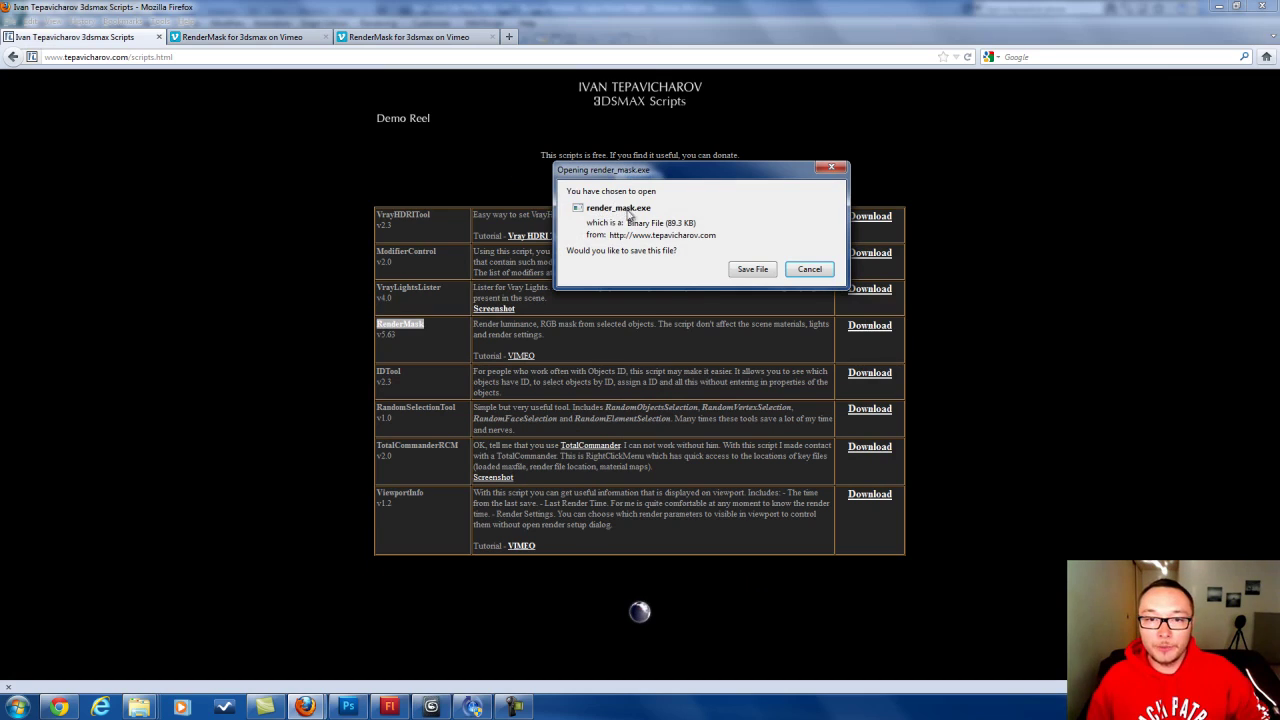
pyautogui.click(755, 270)
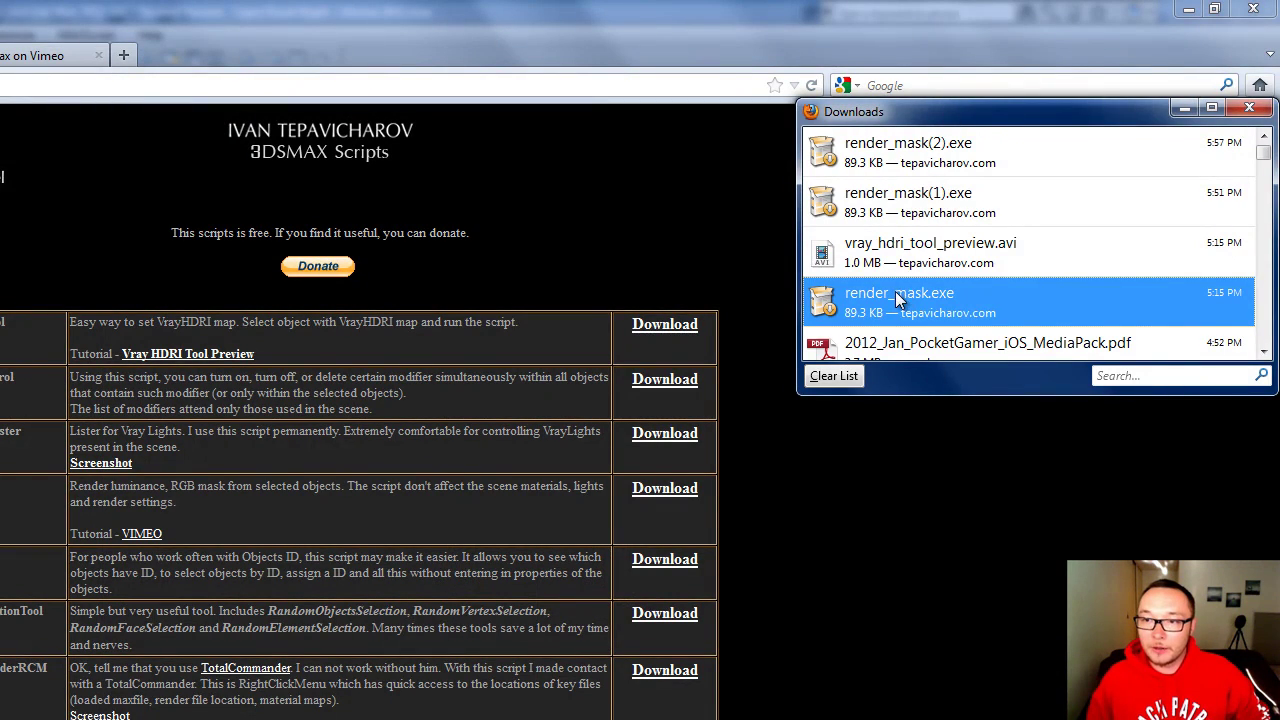
# - Run render_mask.exe, accept the licence agreement and browse for a destination folder
pyautogui.doubleClick(831, 295)
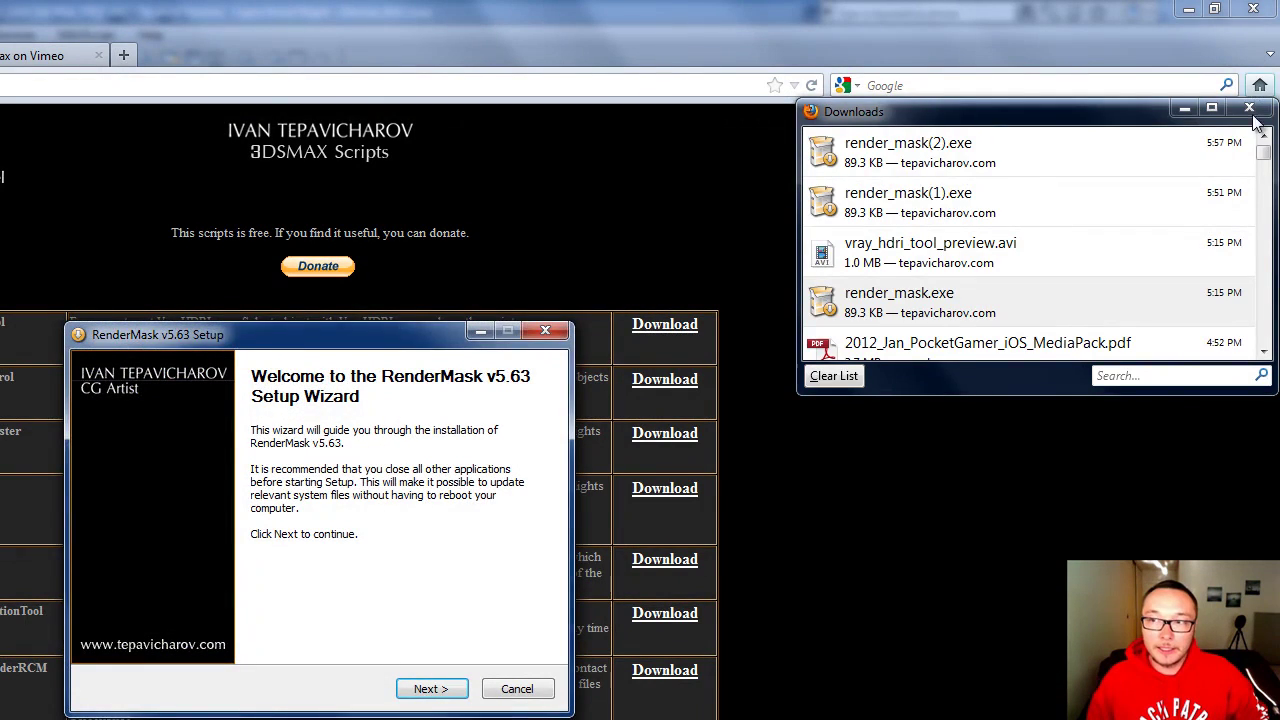
pyautogui.click(431, 688)
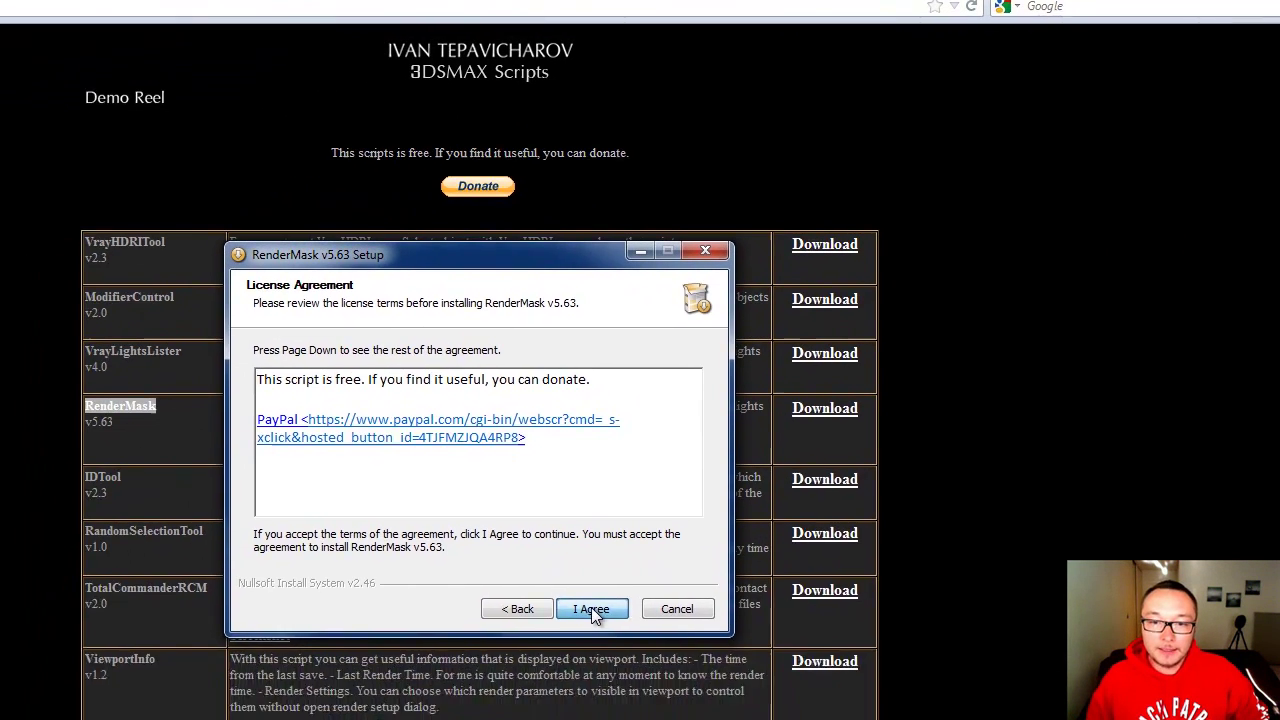
pyautogui.click(591, 609)
pyautogui.click(799, 414)
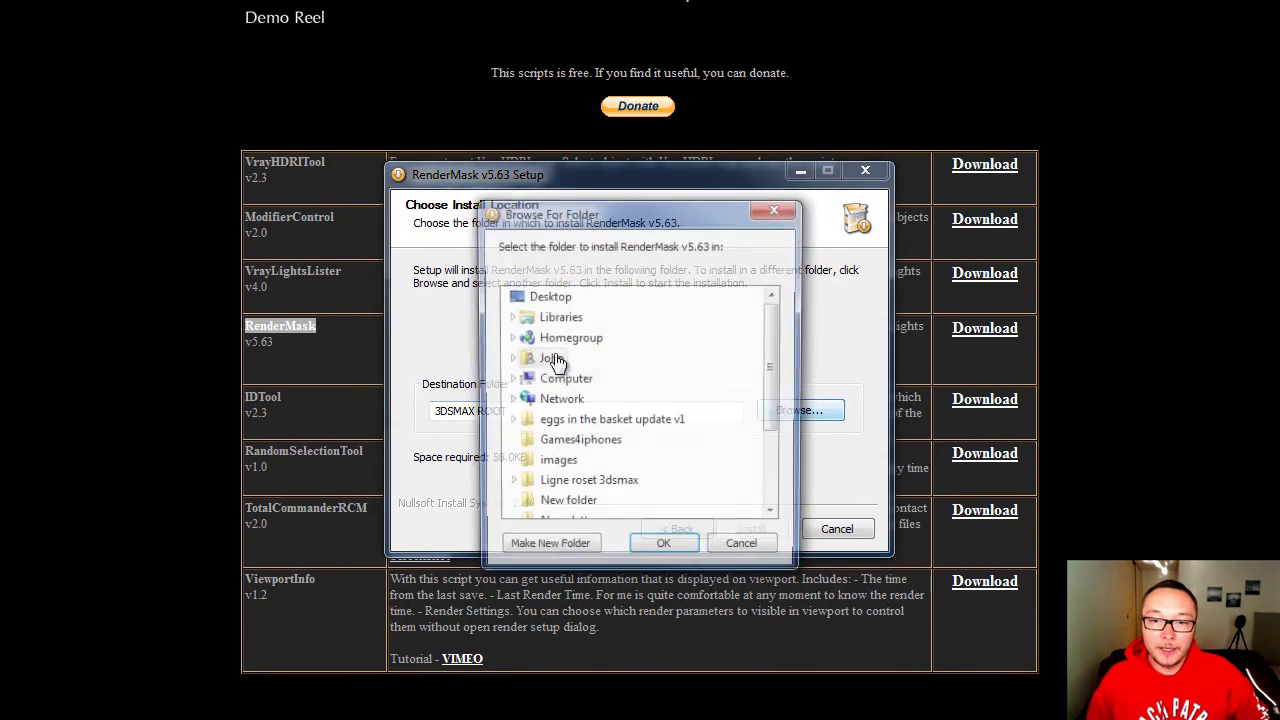
# - Install RenderMask into C:\Program Files\Autodesk\3ds Max 2012 and finish the wizard
pyautogui.click(507, 379)
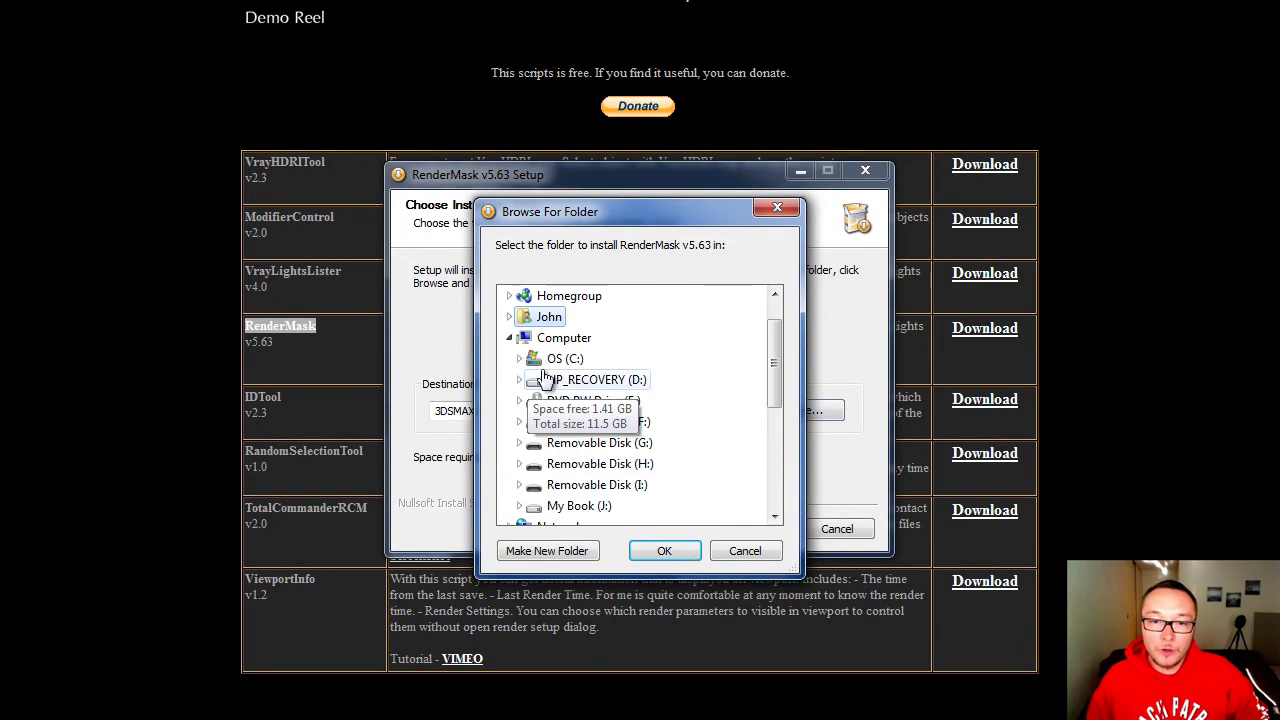
pyautogui.click(519, 359)
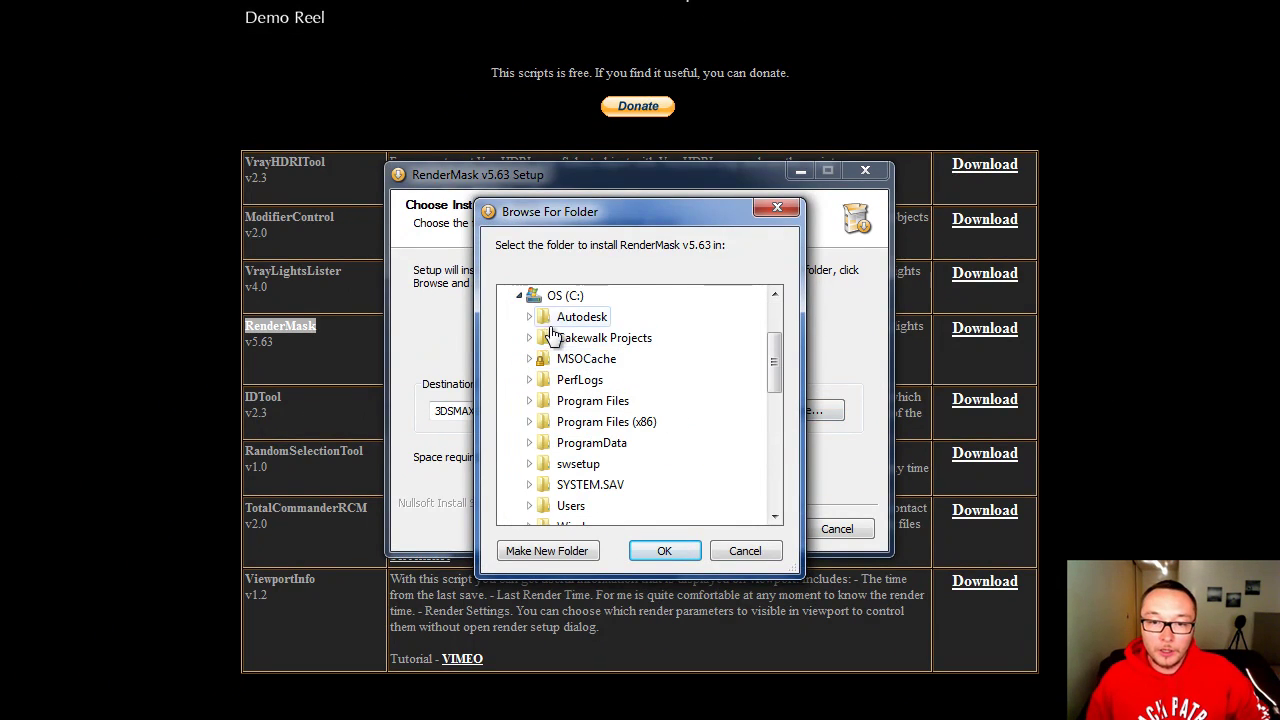
pyautogui.click(530, 316)
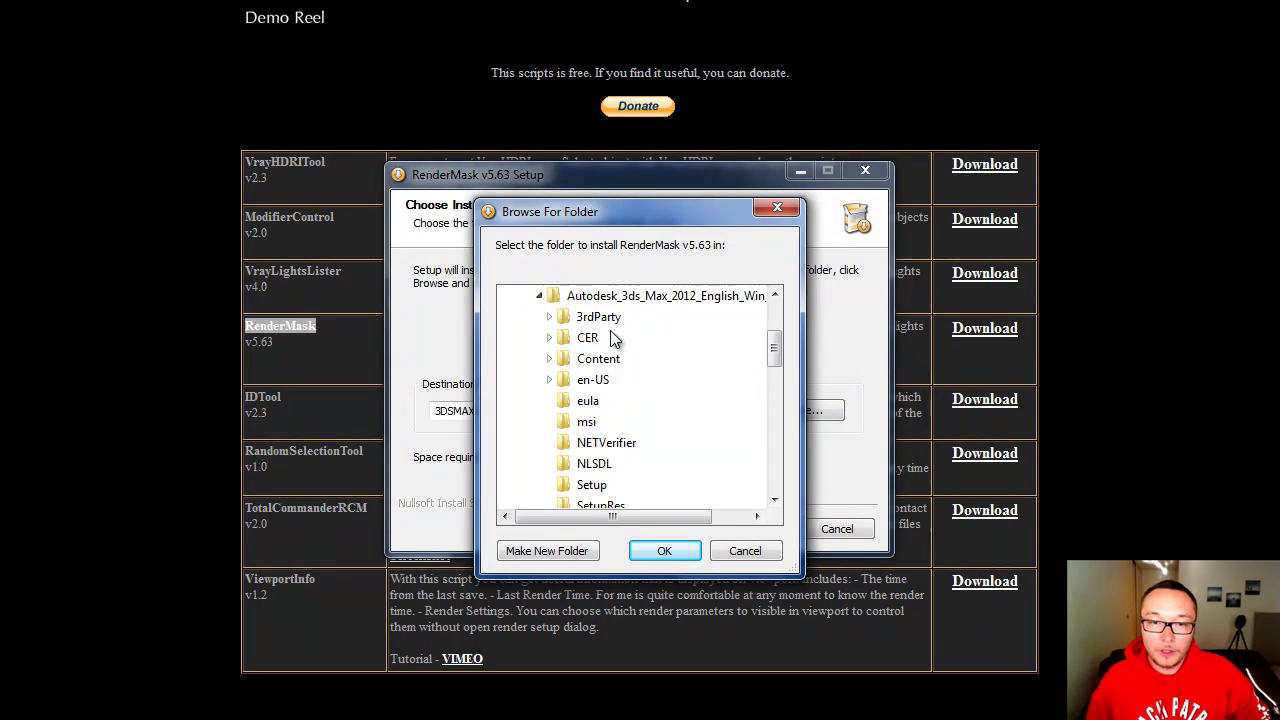
pyautogui.click(539, 296)
pyautogui.click(529, 381)
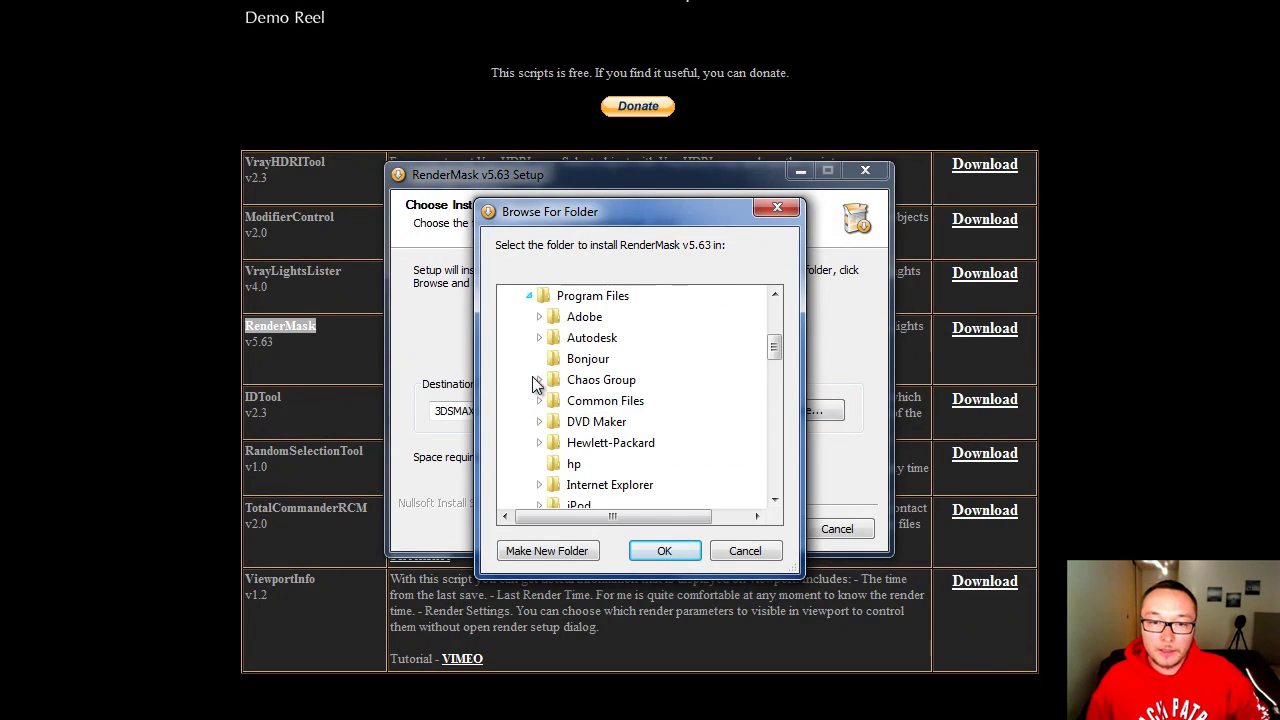
pyautogui.click(539, 316)
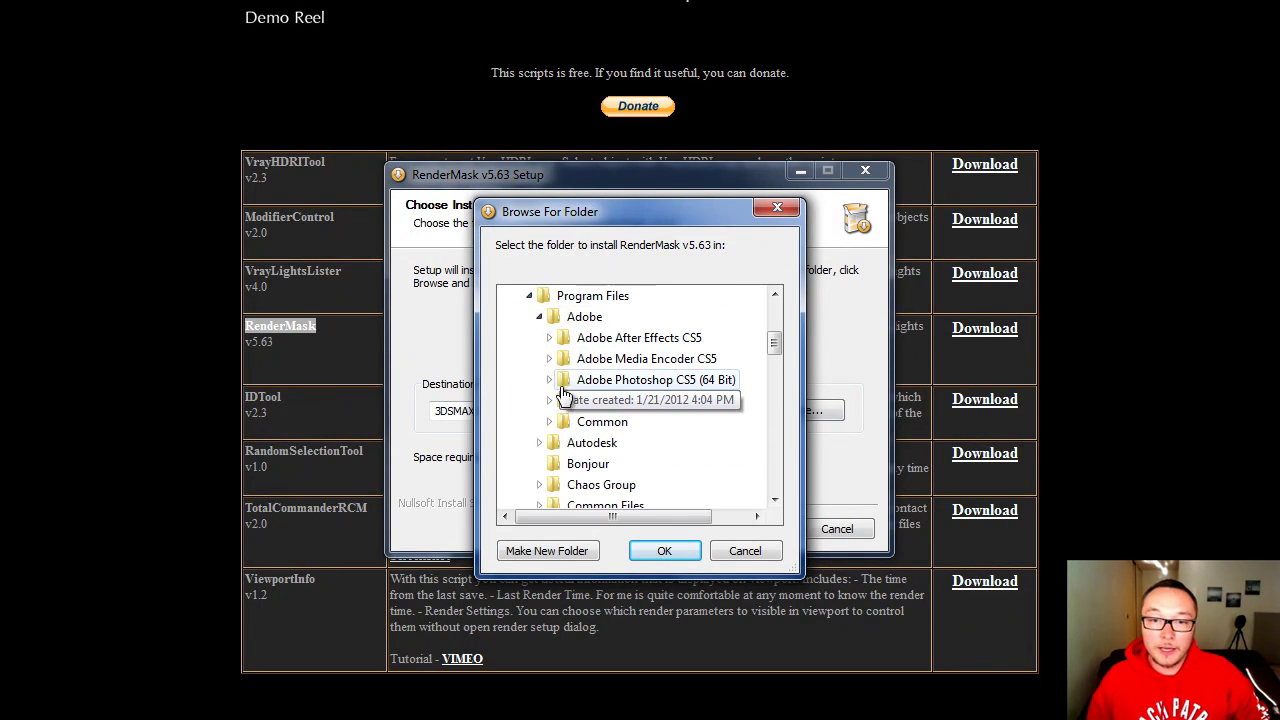
pyautogui.click(539, 316)
pyautogui.click(539, 338)
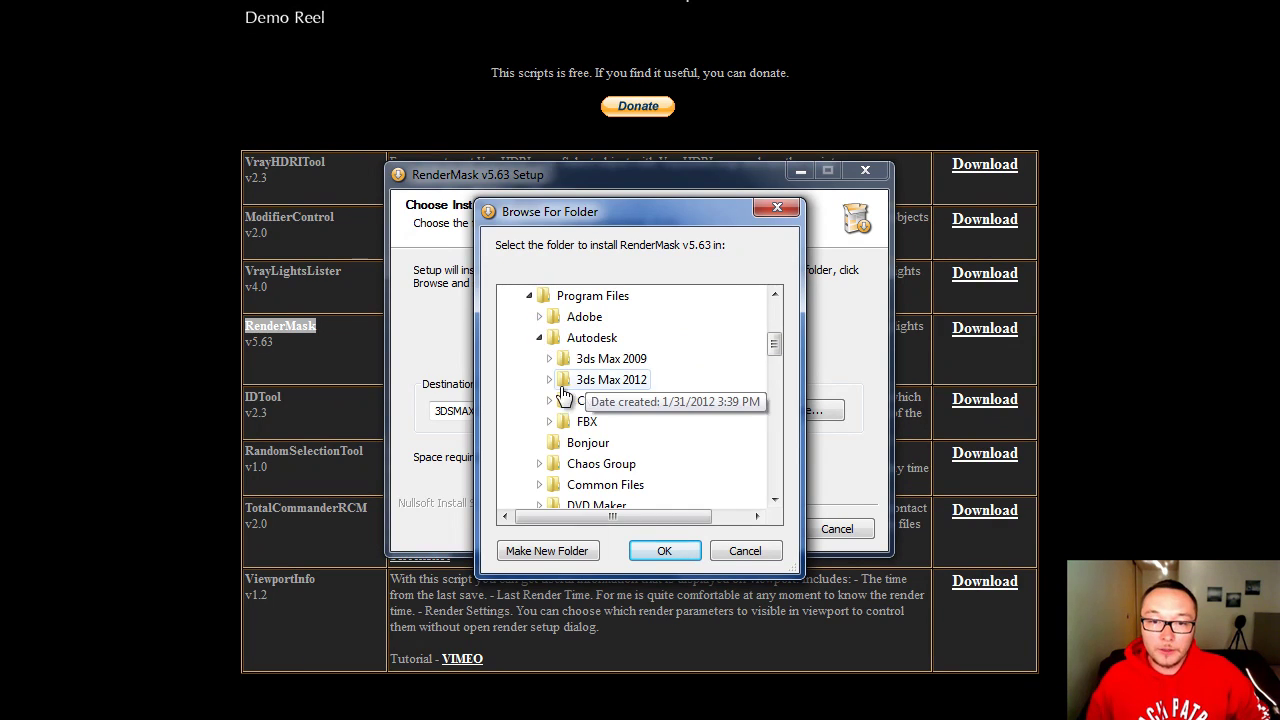
pyautogui.click(549, 379)
pyautogui.click(611, 296)
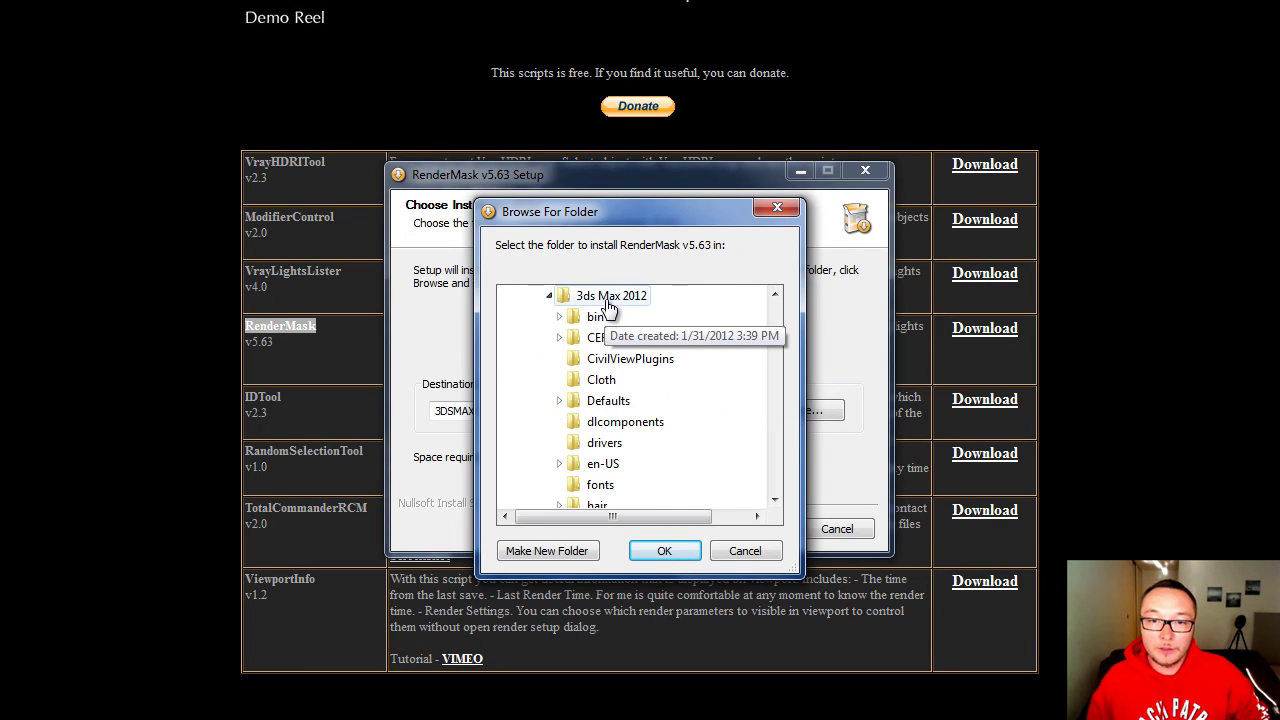
pyautogui.click(662, 550)
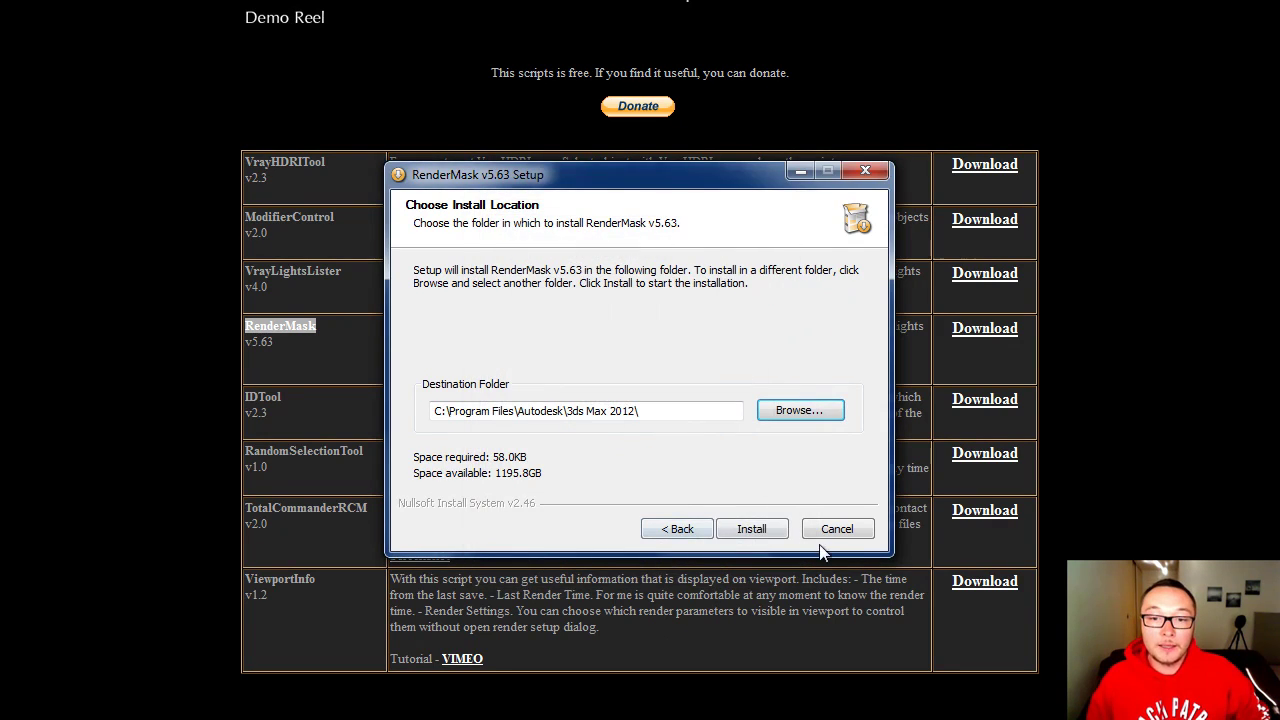
pyautogui.click(758, 532)
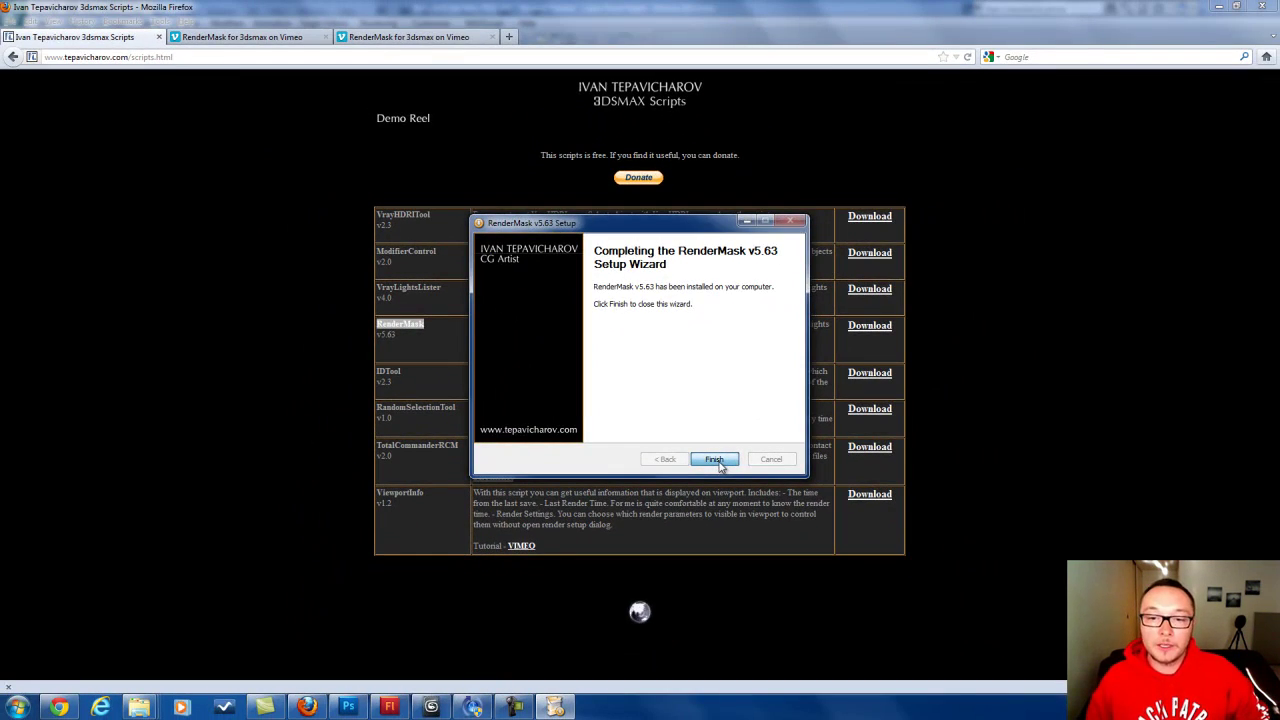
pyautogui.click(716, 462)
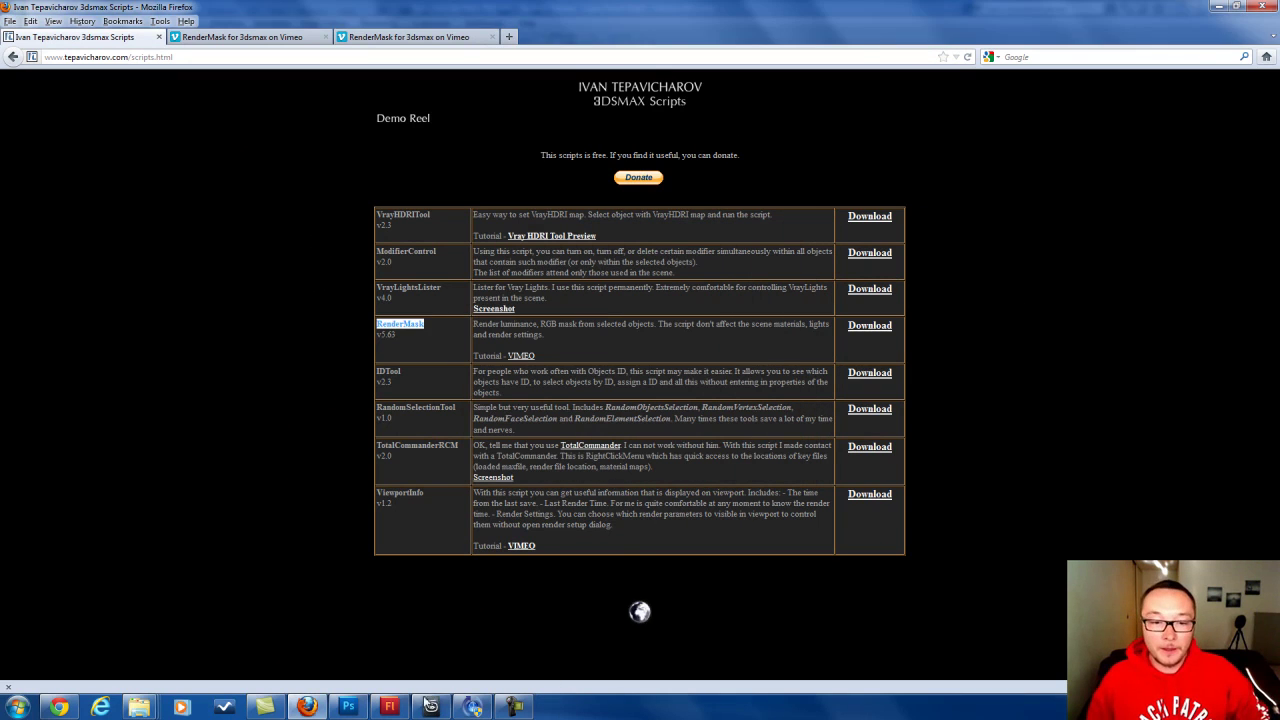
# - In 3ds Max, open Customize User Interface on the Toolbars tab with the RequiemScripts category
pyautogui.click(430, 706)
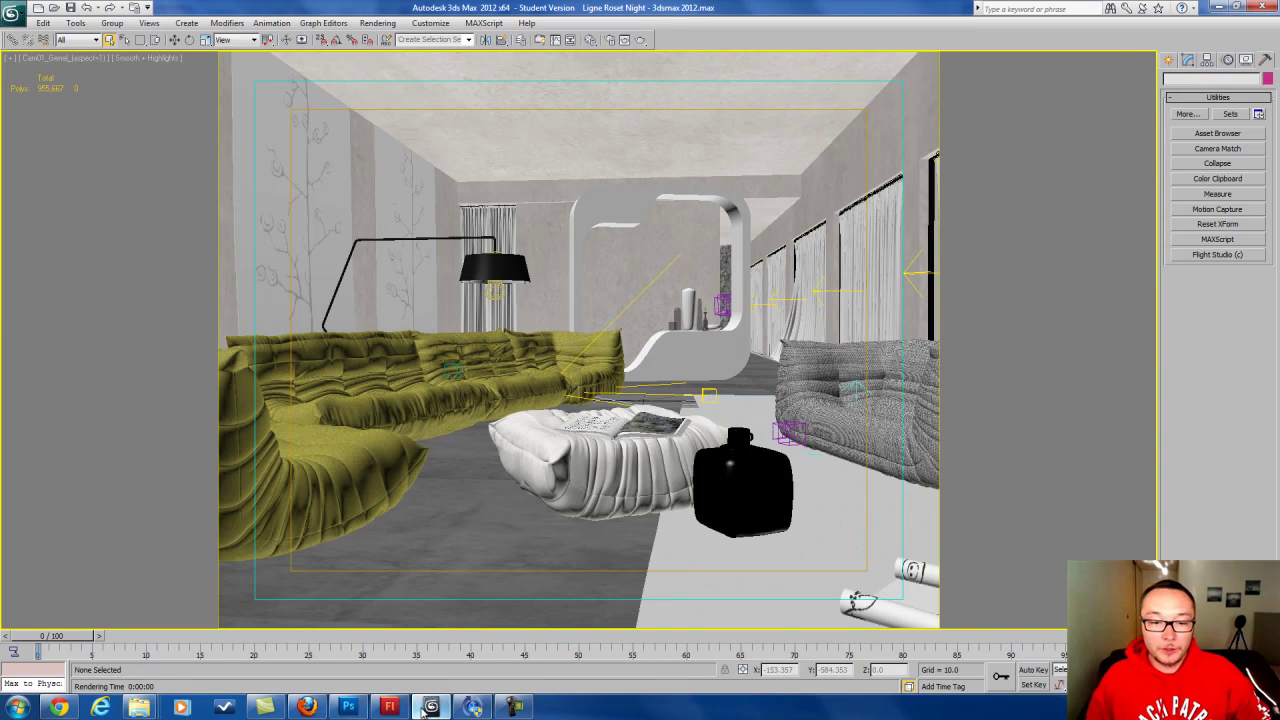
pyautogui.click(377, 23)
pyautogui.moveTo(409, 26)
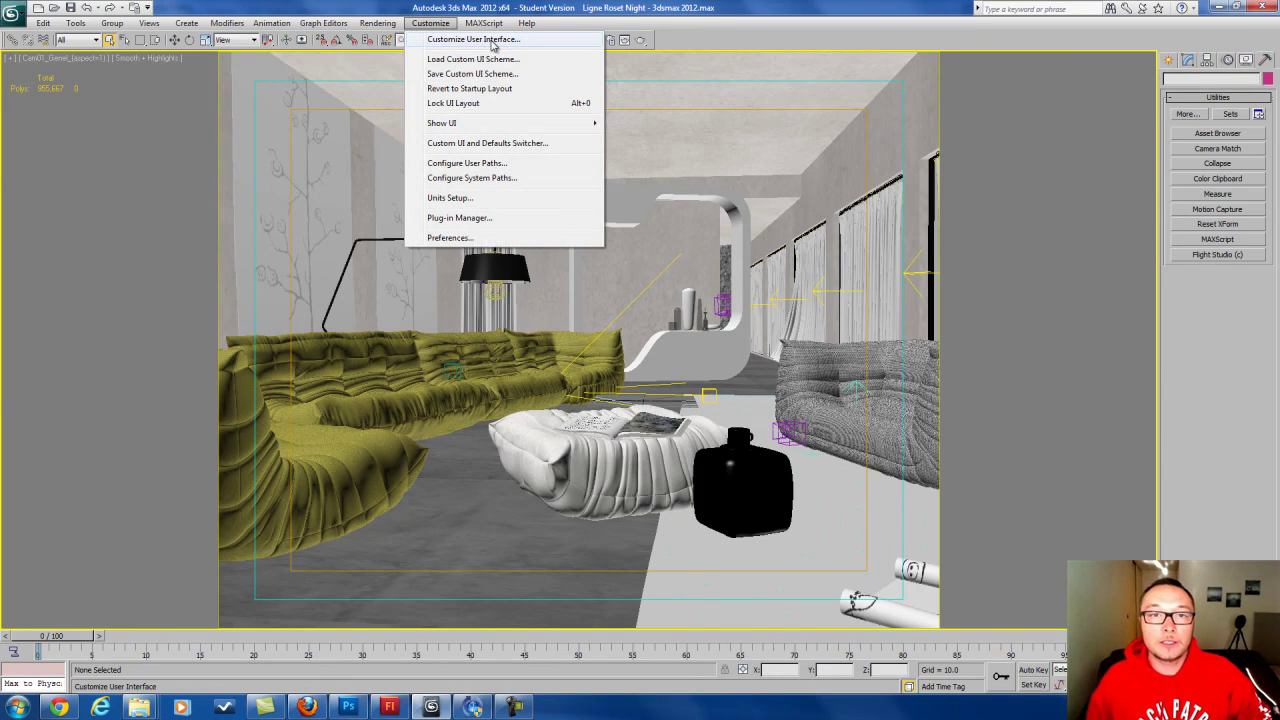
pyautogui.click(492, 40)
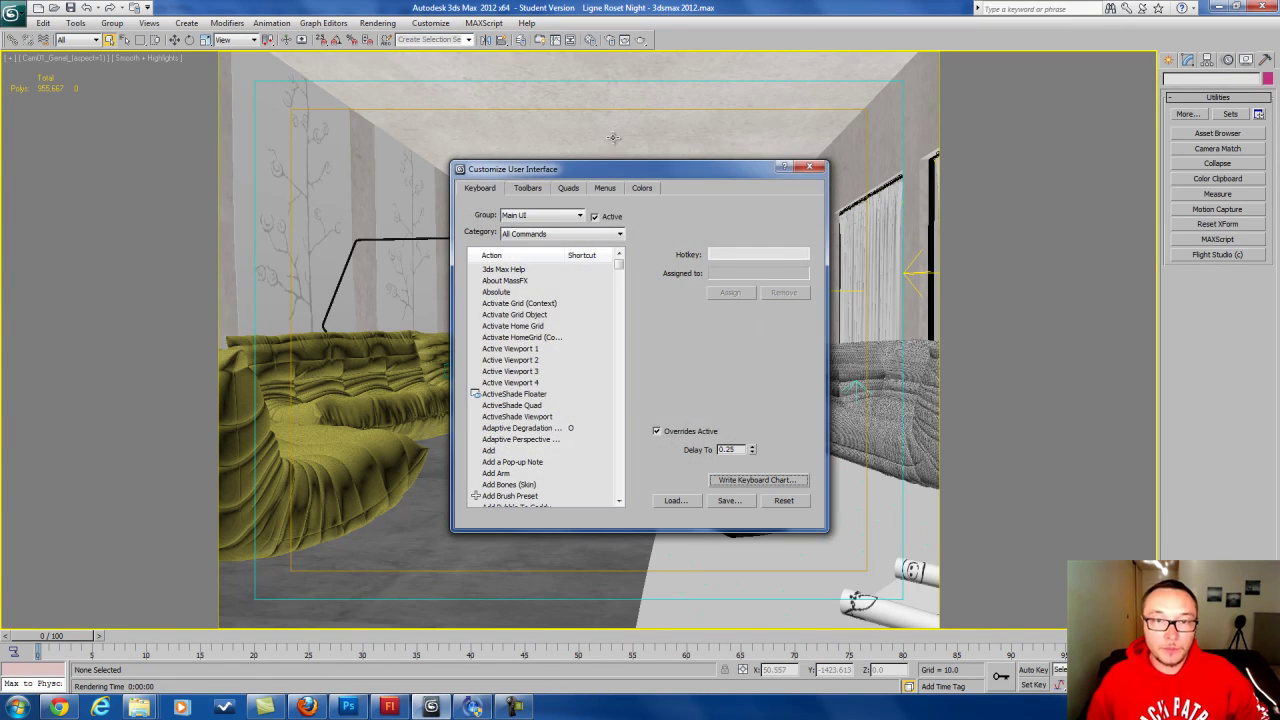
pyautogui.click(527, 189)
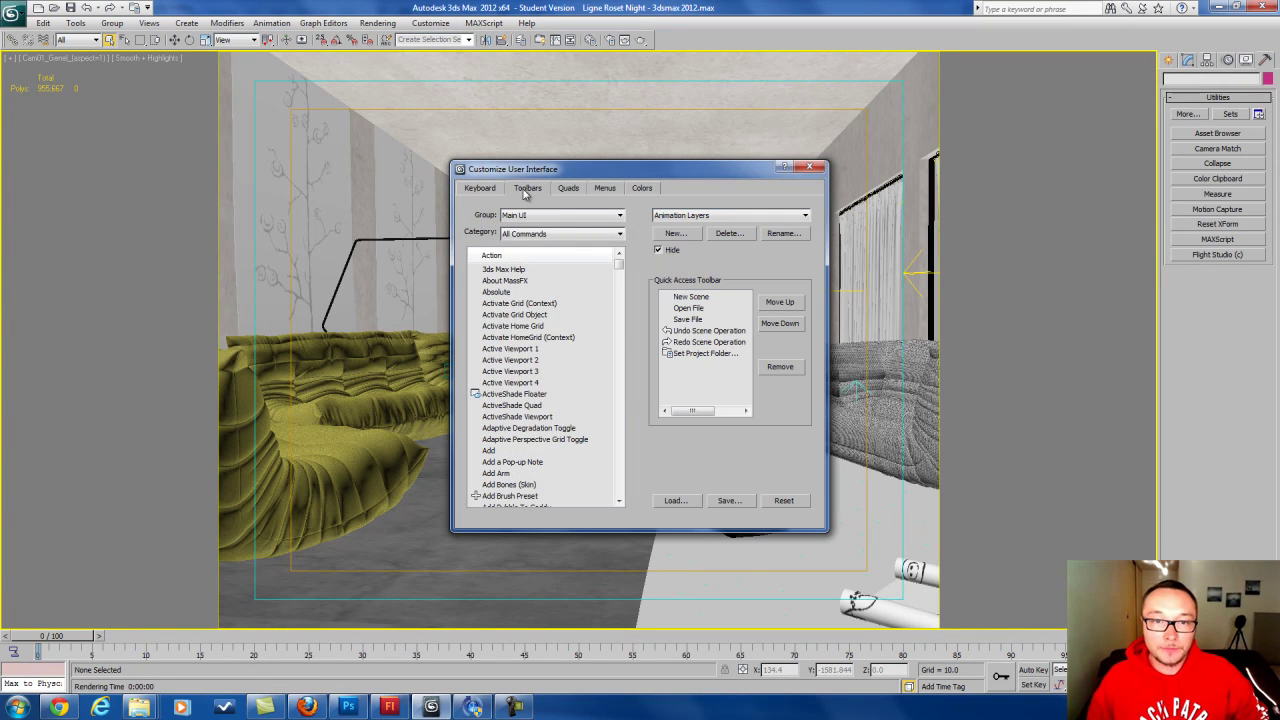
pyautogui.click(577, 234)
pyautogui.scroll(-15, 603, 360)
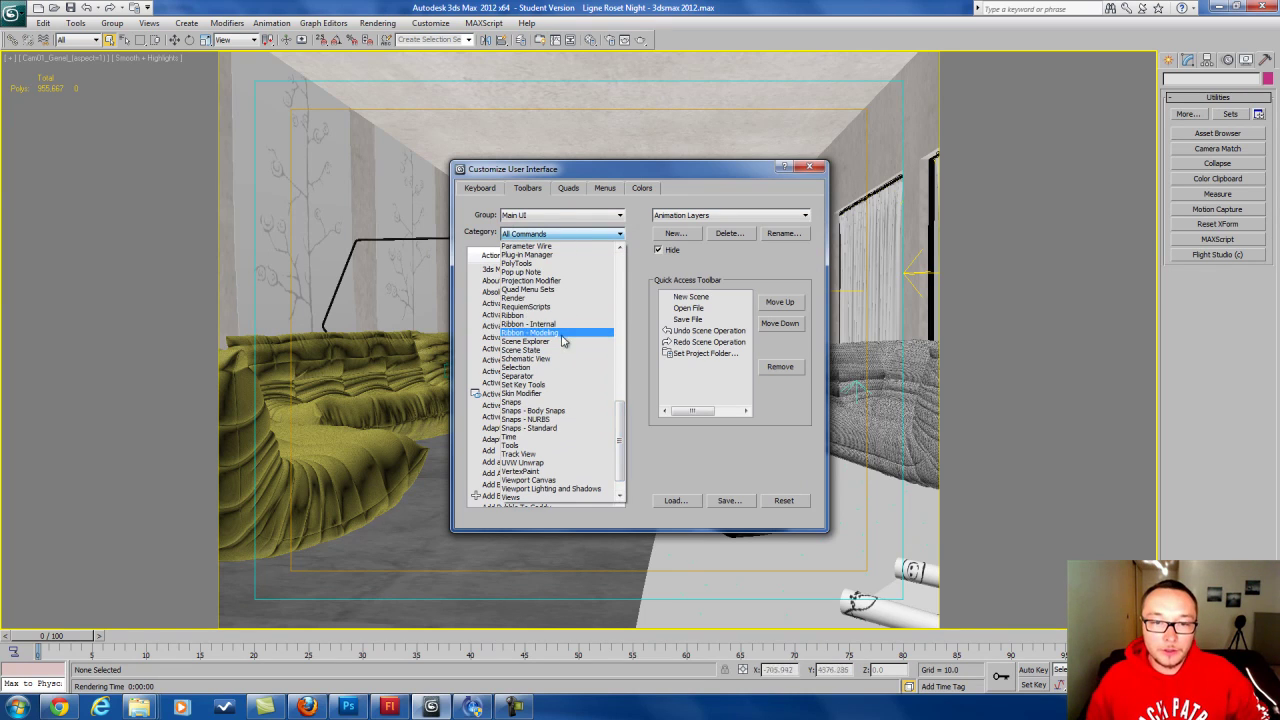
pyautogui.click(552, 310)
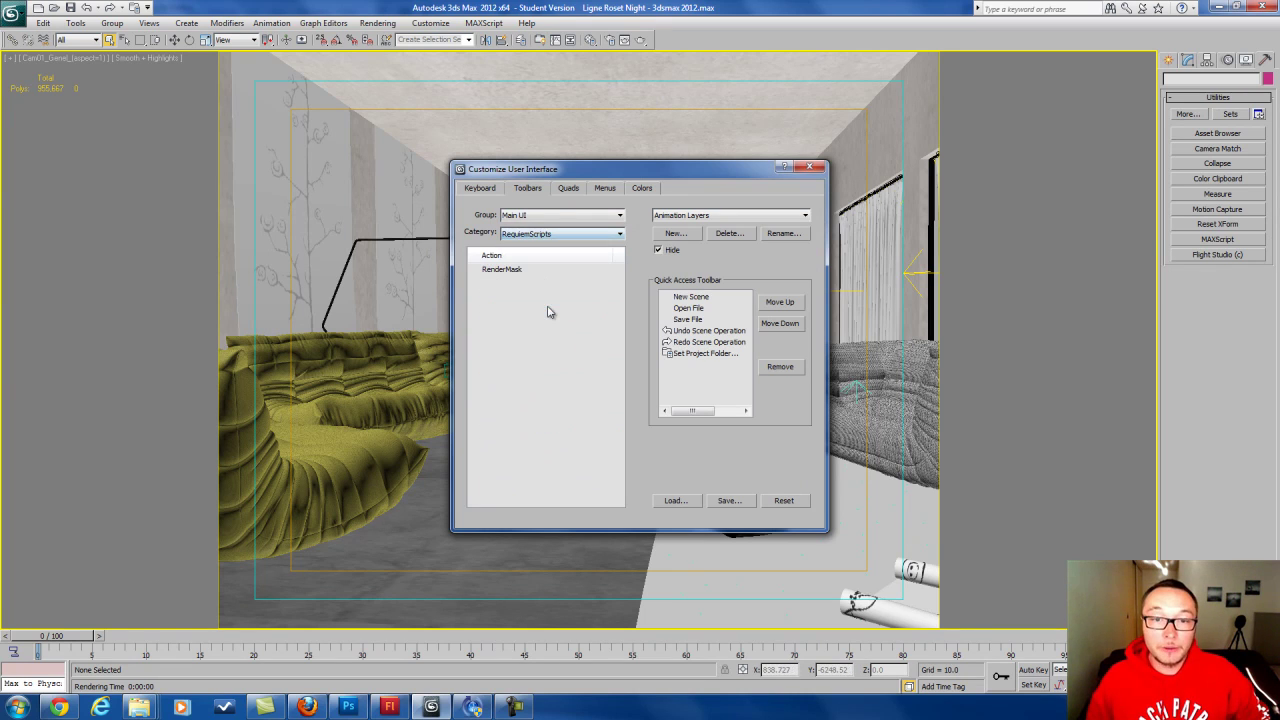
# - Add the RenderMask command to the Quick Access Toolbar and accept the write-permission warning
pyautogui.click(506, 270)
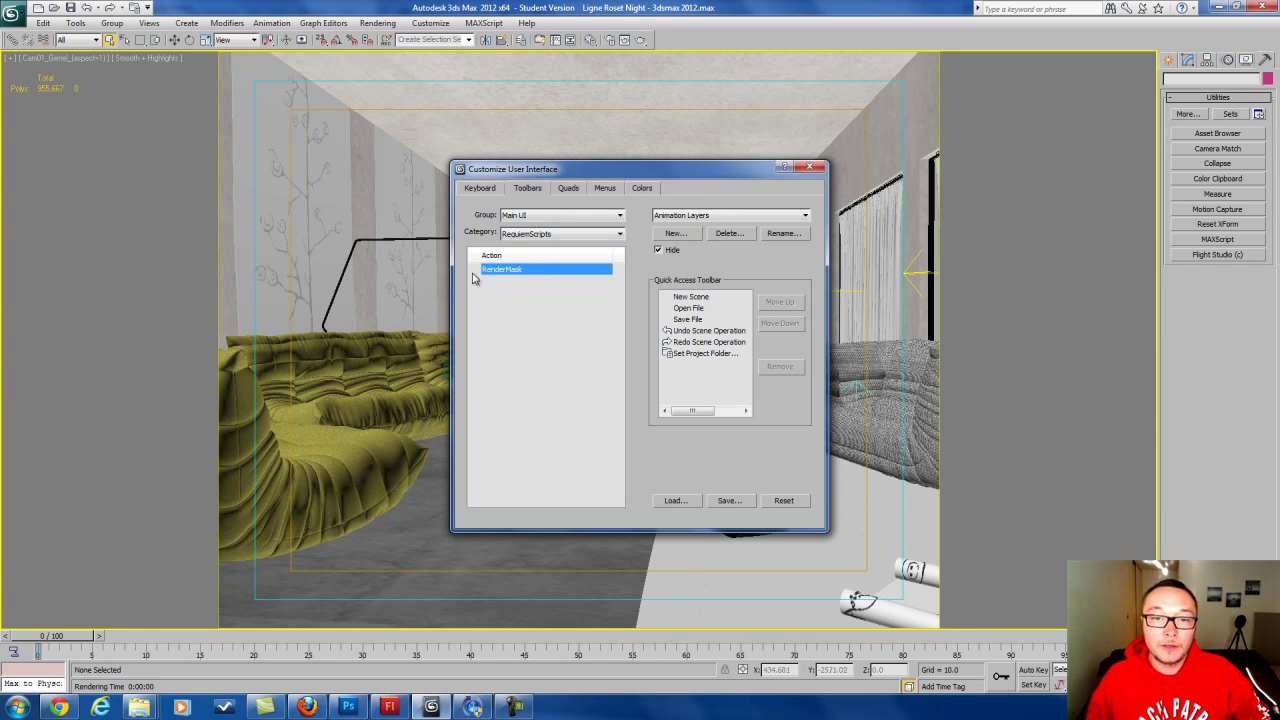
pyautogui.moveTo(505, 274); pyautogui.dragTo(674, 375)
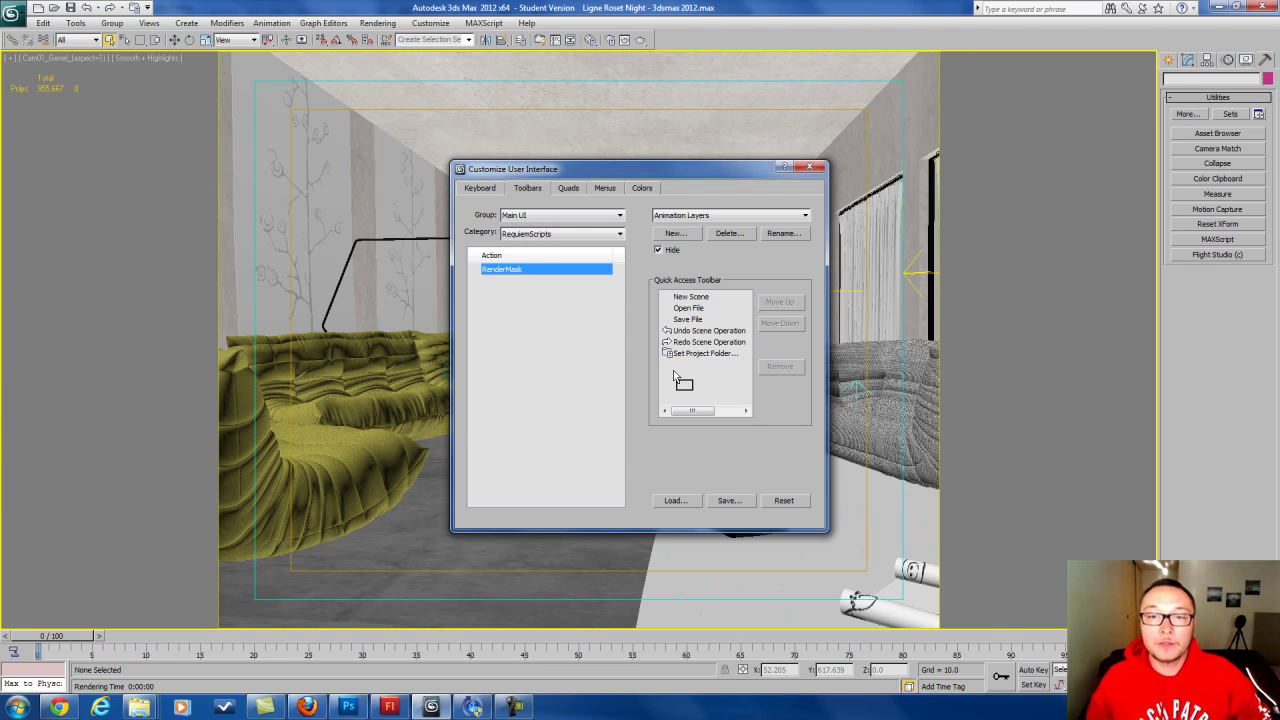
pyautogui.moveTo(674, 378); pyautogui.dragTo(675, 374)
pyautogui.click(705, 367)
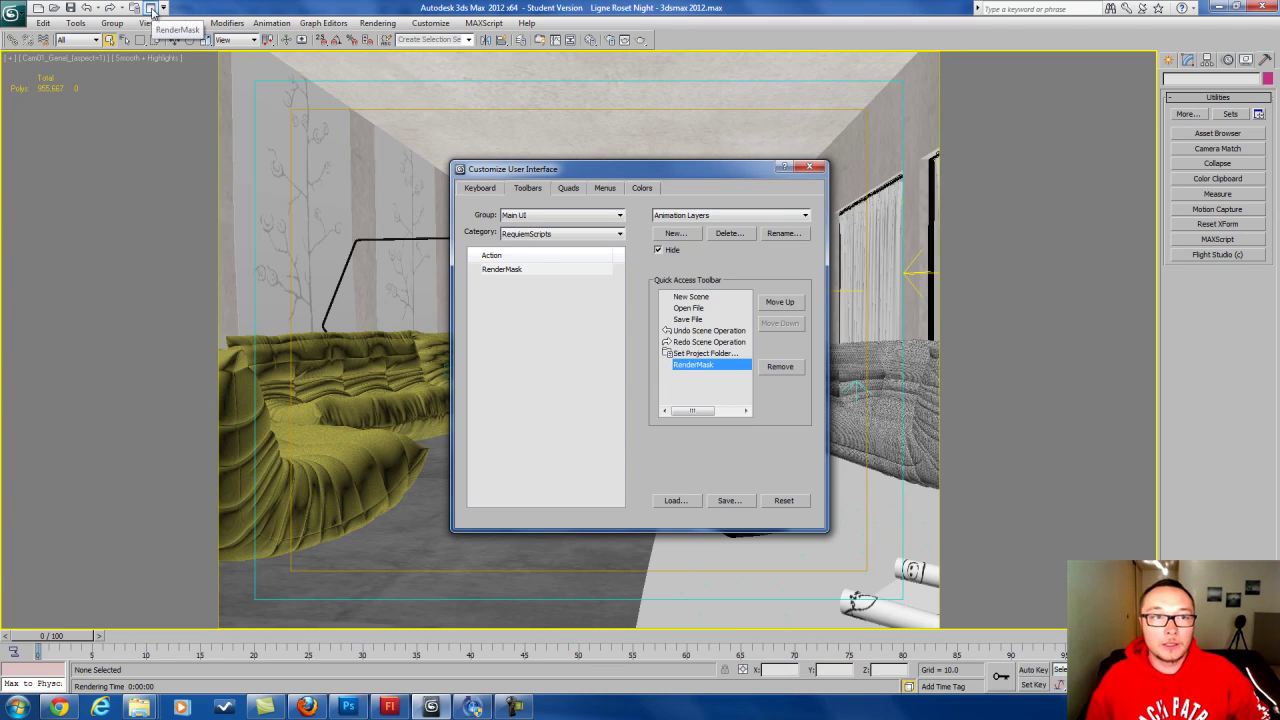
pyautogui.click(780, 367)
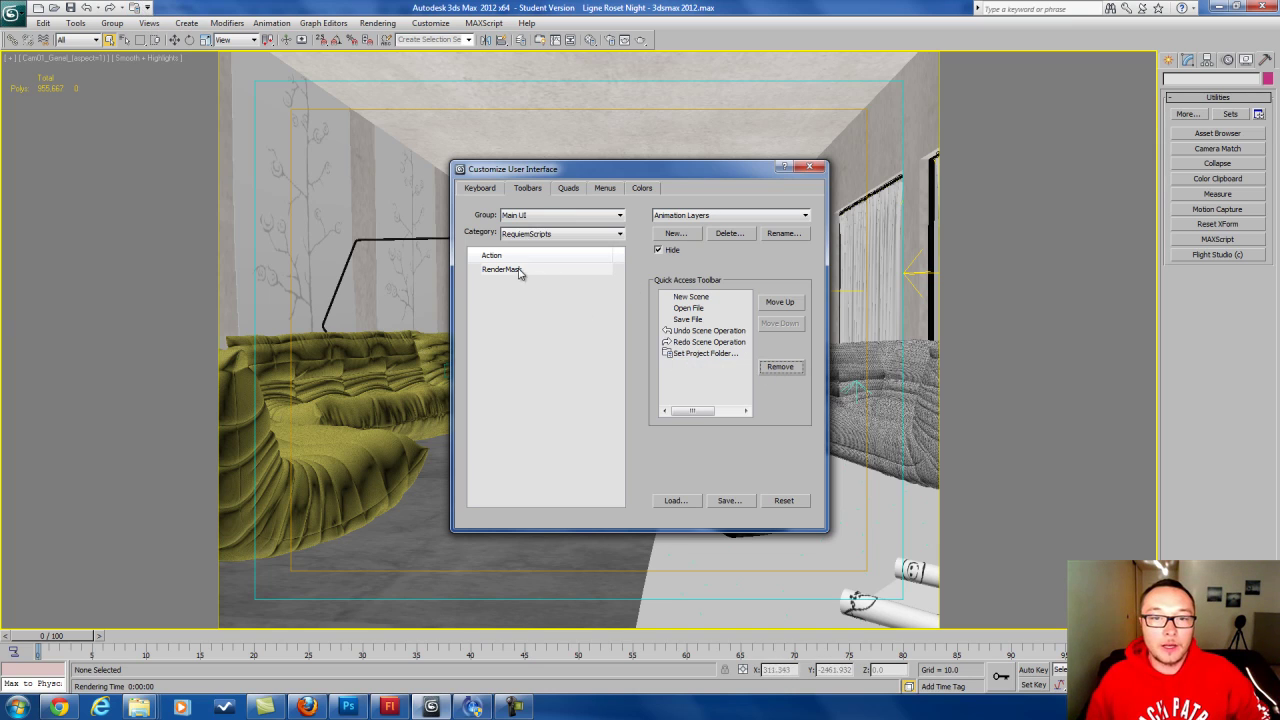
pyautogui.moveTo(520, 270); pyautogui.dragTo(710, 382)
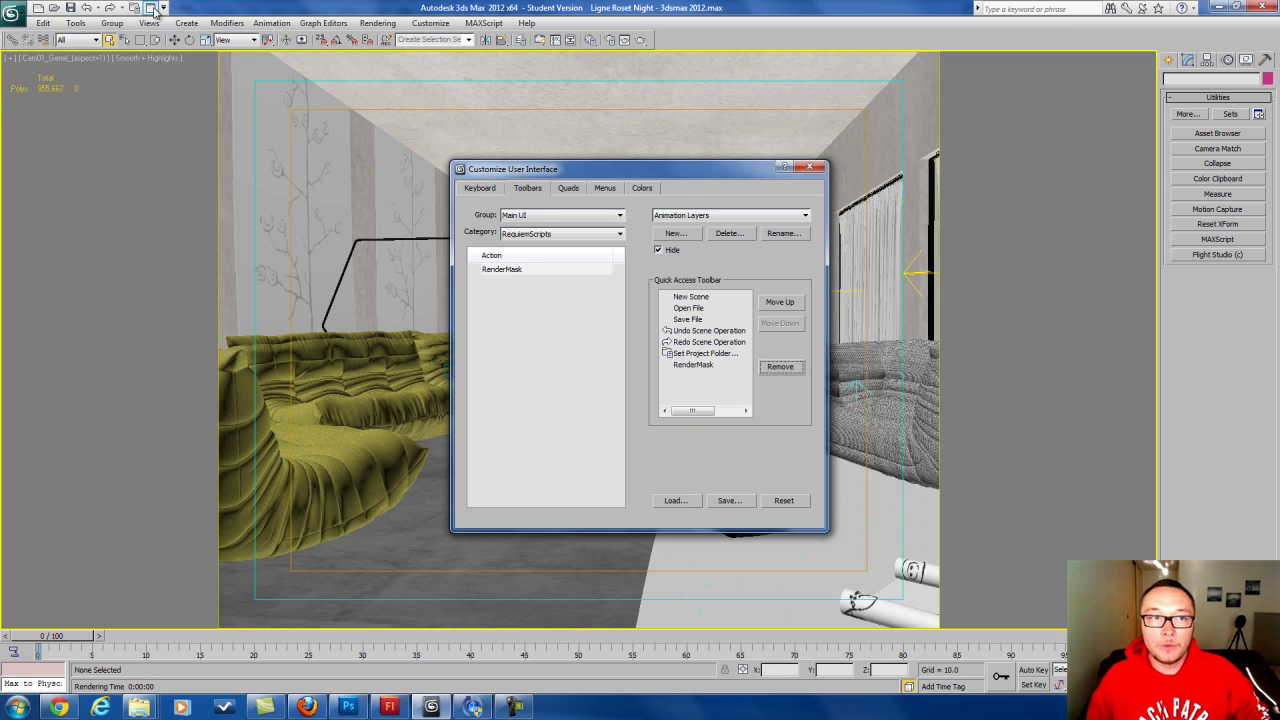
pyautogui.click(810, 165)
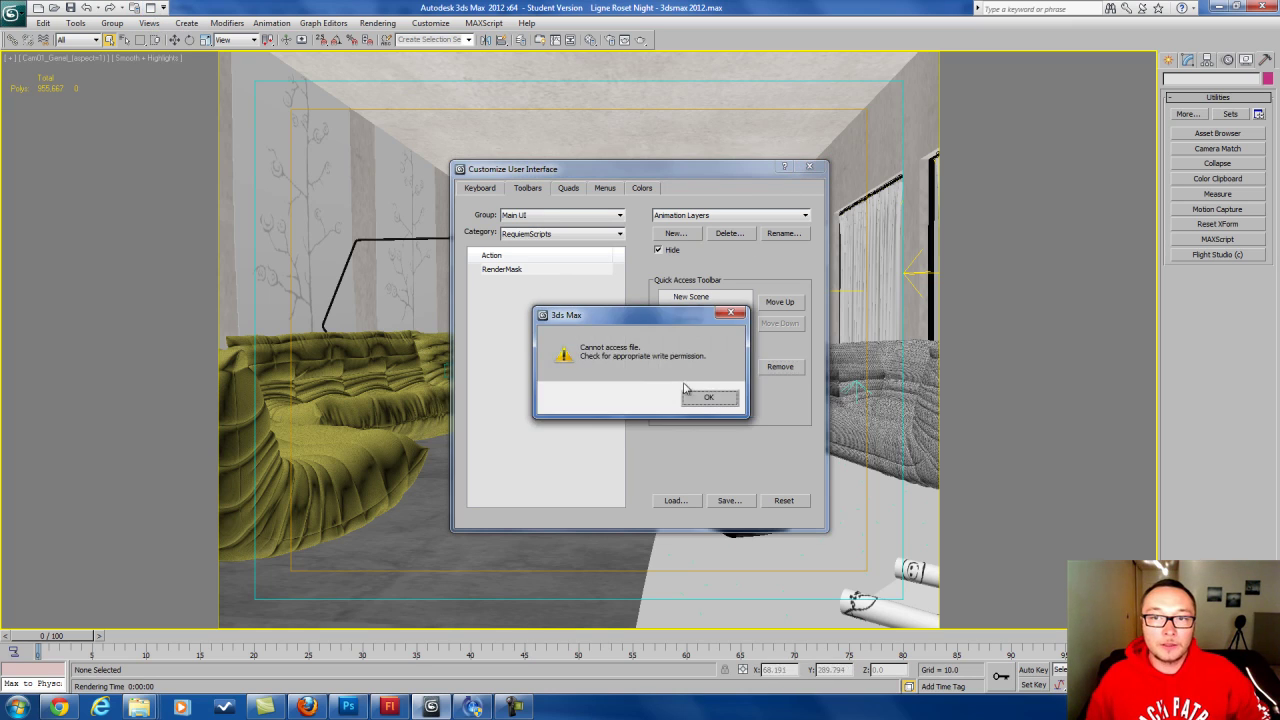
pyautogui.press('Return')
# - Open the RenderMask v5.63 panel beside the viewport and select the yellow sofa TOGO 004
pyautogui.click(150, 8)
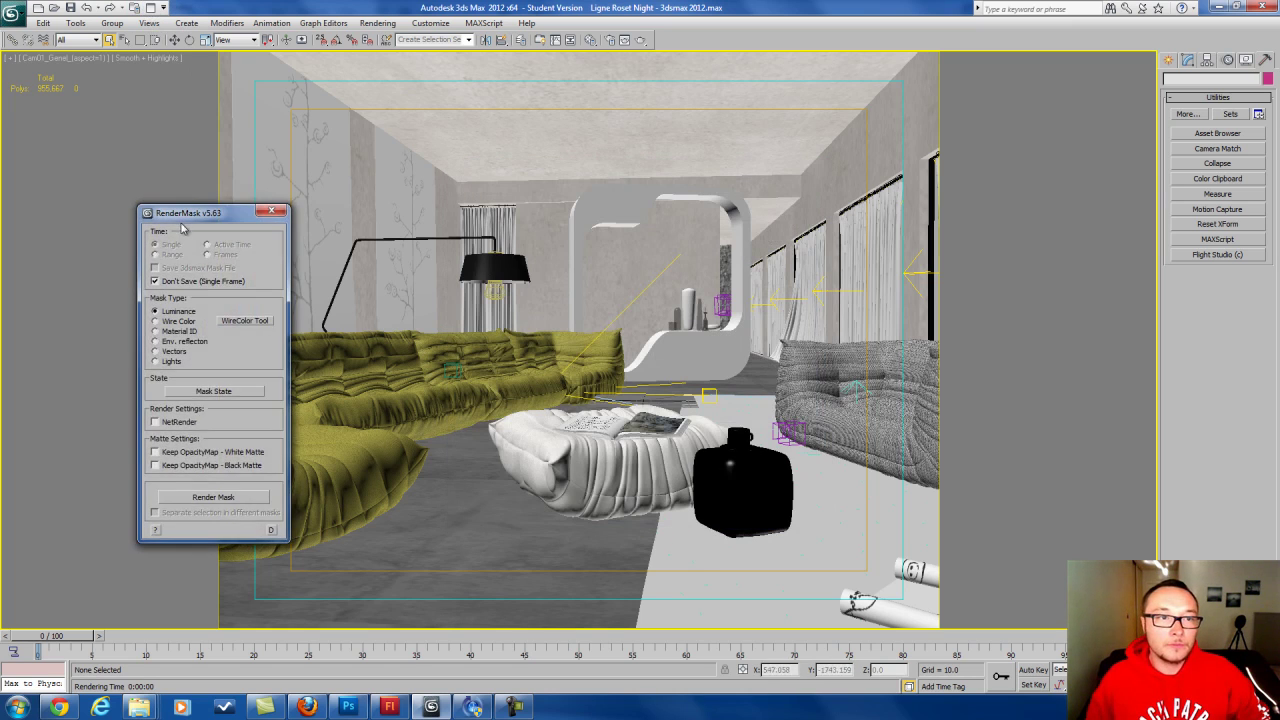
pyautogui.moveTo(149, 209); pyautogui.dragTo(122, 120)
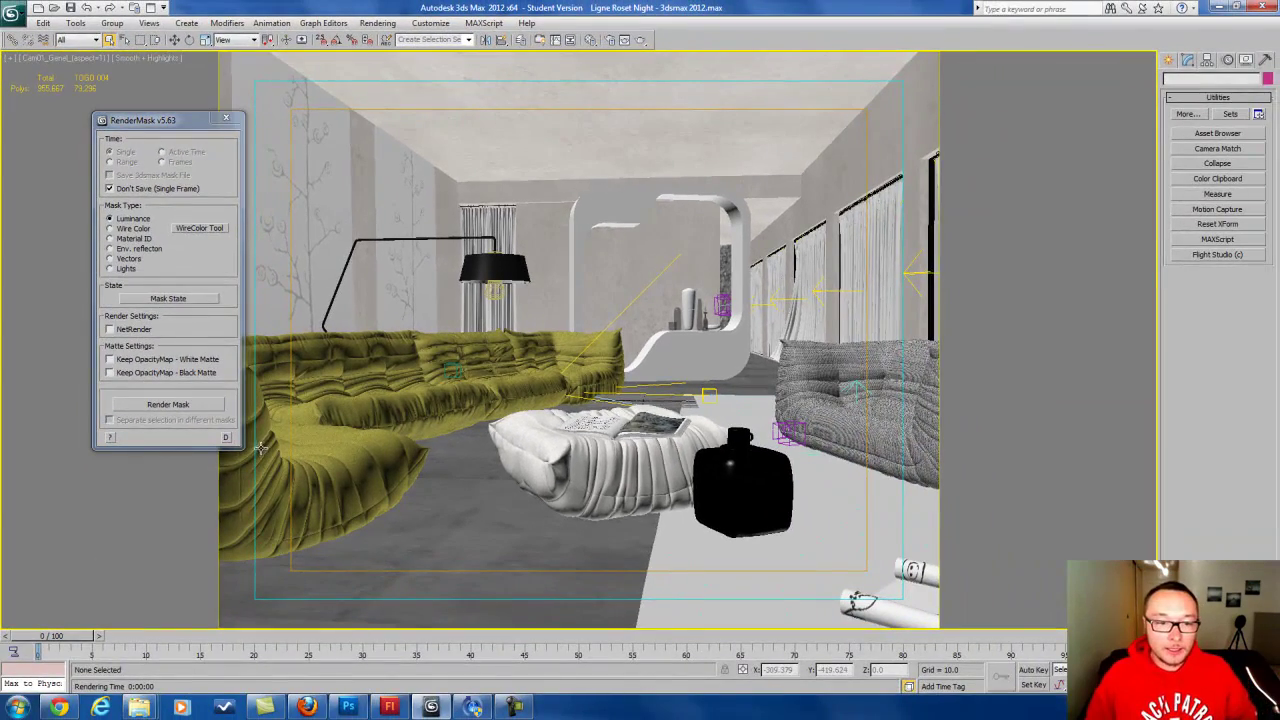
pyautogui.click(299, 368)
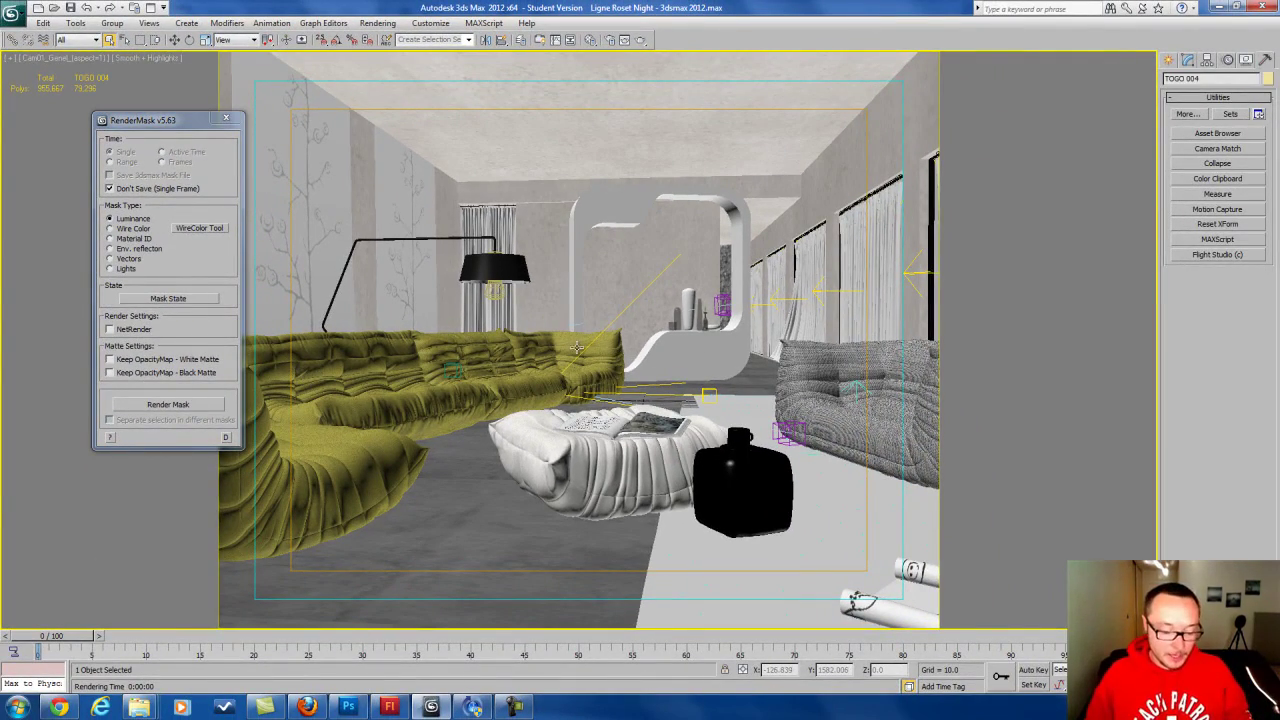
# - Turn on Edged Faces and add the second sofa, ottoman and a fourth object to the selection
pyautogui.press('F4')
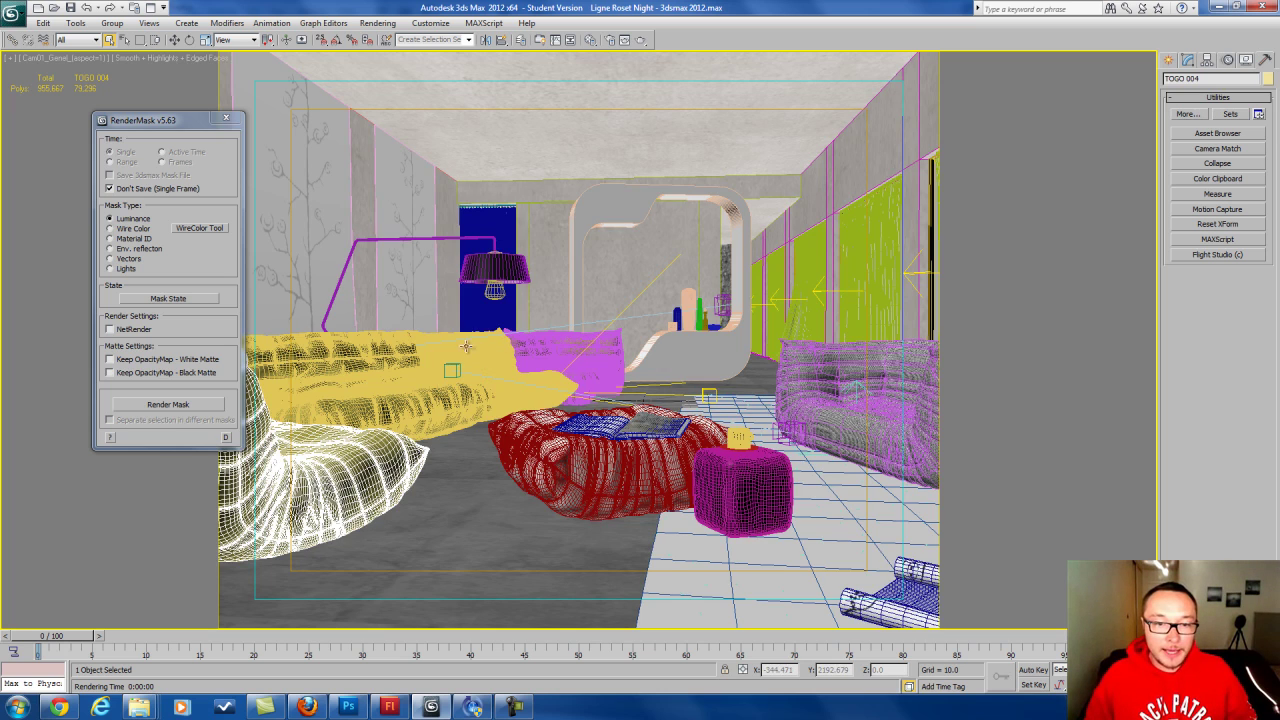
pyautogui.keyDown('ctrl'); pyautogui.click(465, 346); pyautogui.keyUp('ctrl')
pyautogui.keyDown('ctrl'); pyautogui.click(300, 439); pyautogui.keyUp('ctrl')
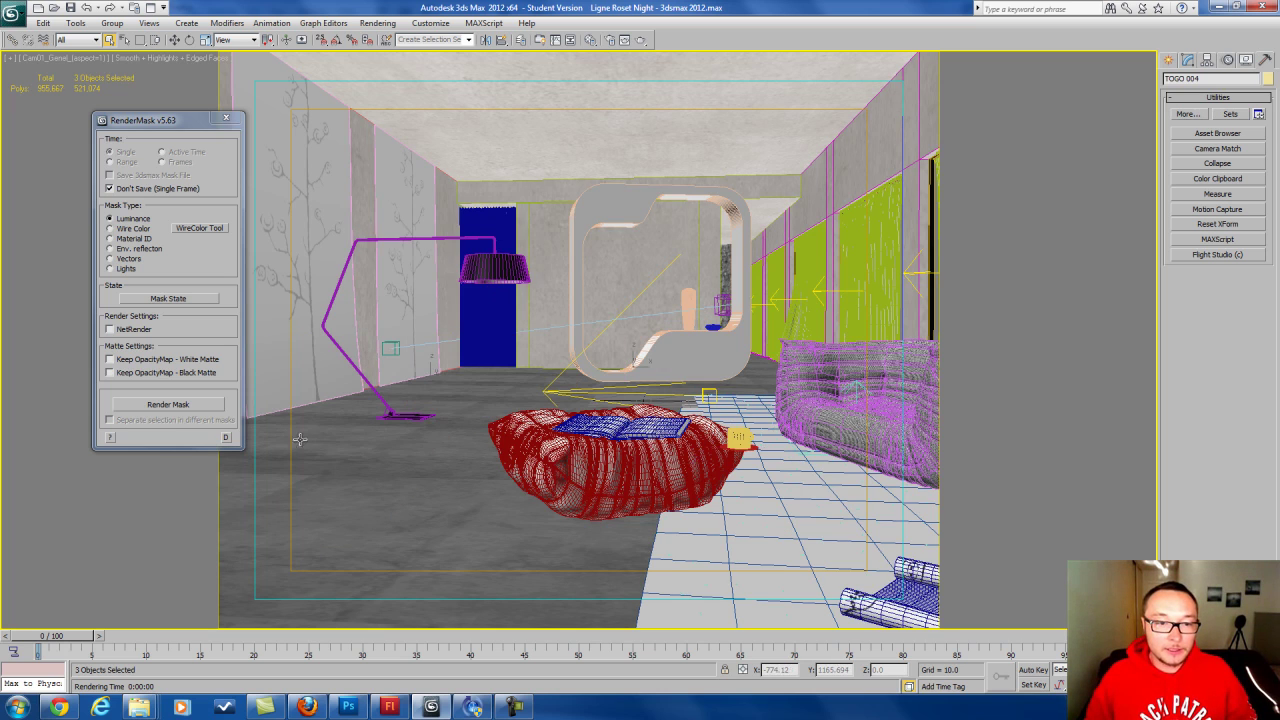
pyautogui.keyDown('ctrl'); pyautogui.click(421, 409); pyautogui.keyUp('ctrl')
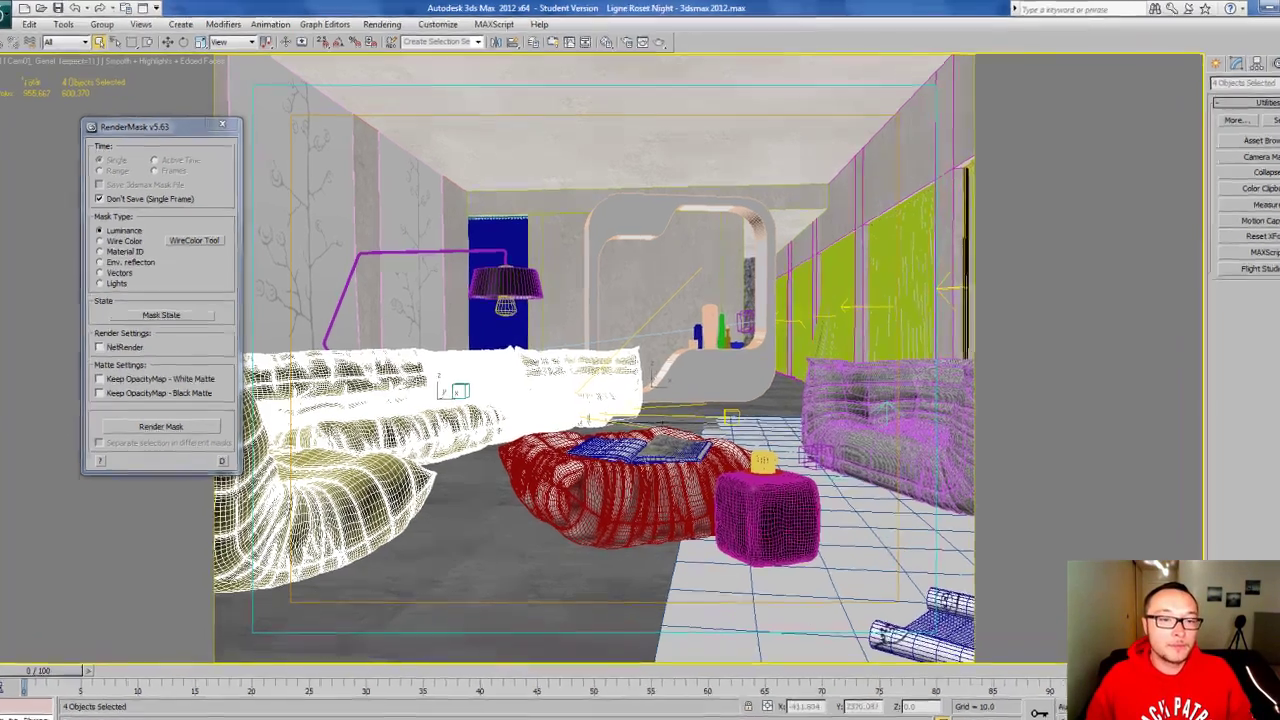
# - Render a luminance mask of the selected sofas, zoom and pan to inspect it, then close it
pyautogui.click(160, 426)
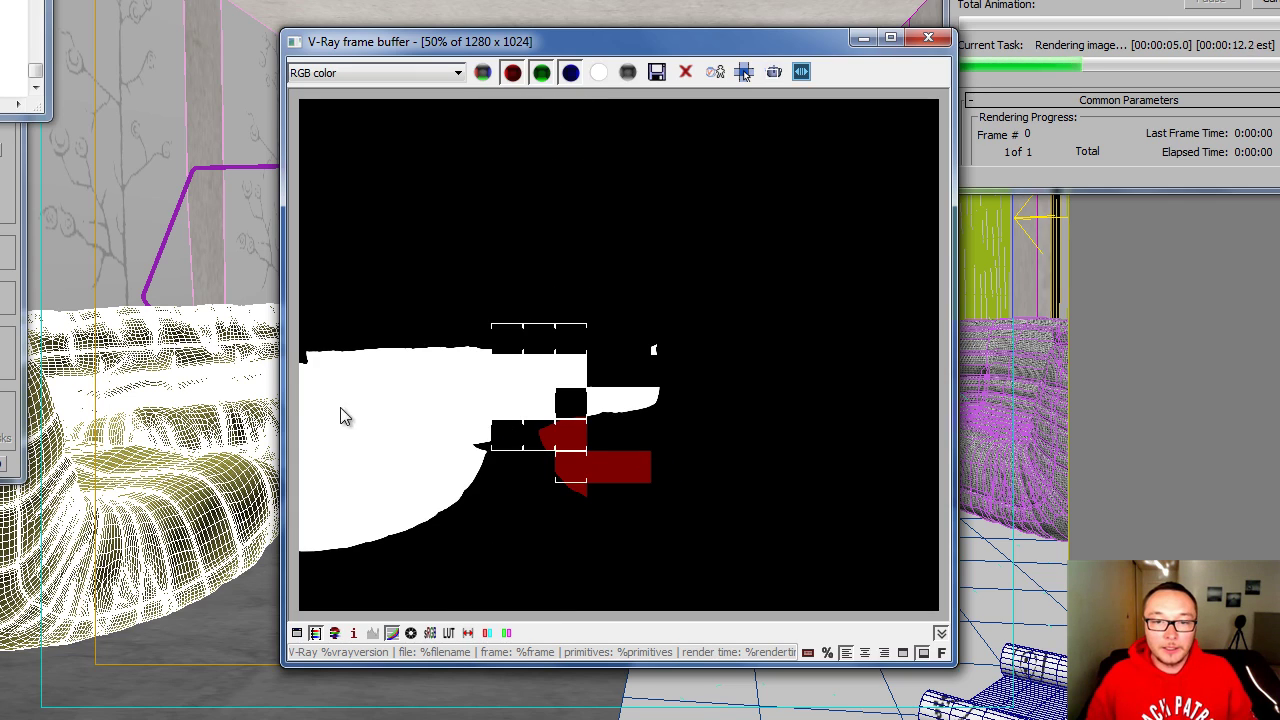
pyautogui.scroll(2, 388, 350)
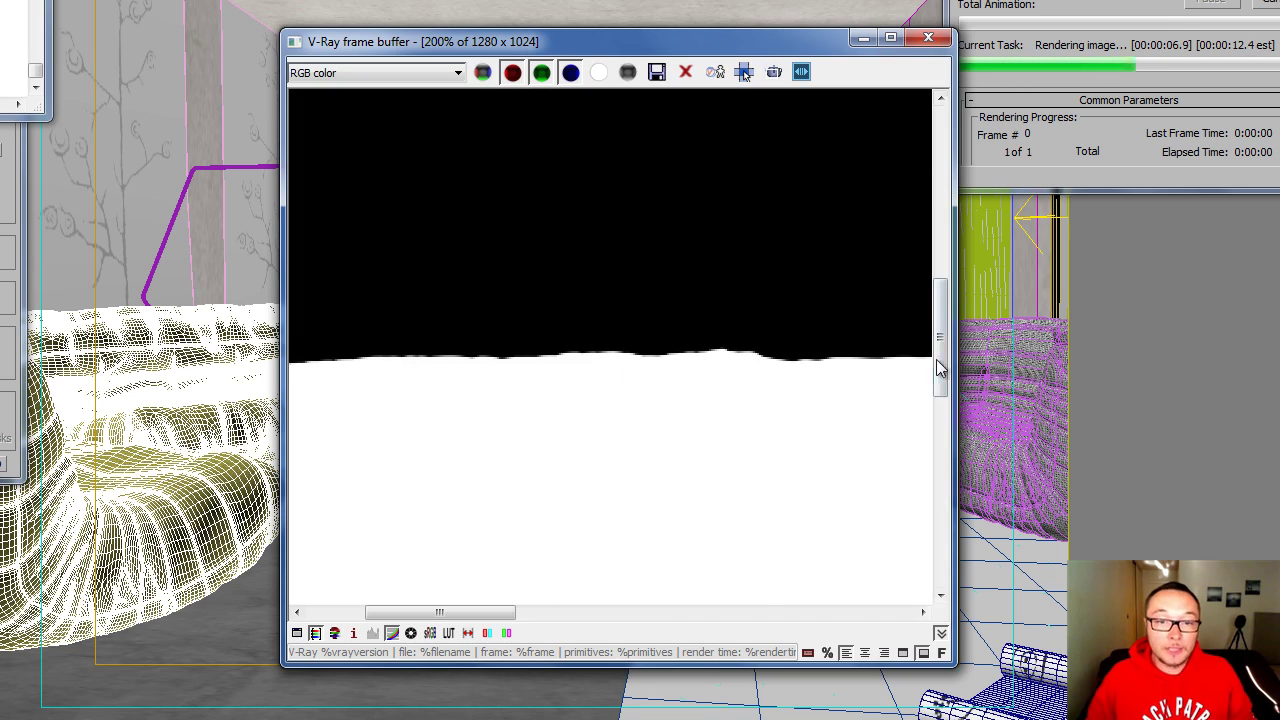
pyautogui.moveTo(942, 342); pyautogui.dragTo(941, 451)
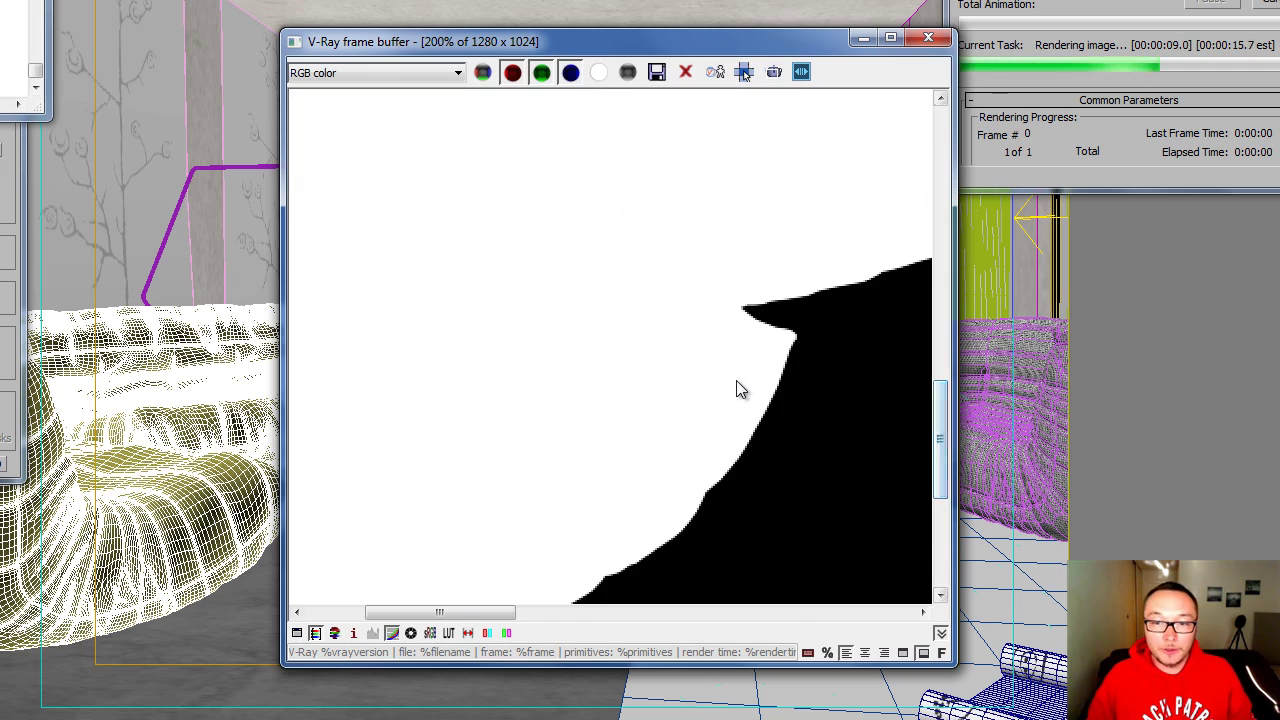
pyautogui.scroll(-1, 736, 388)
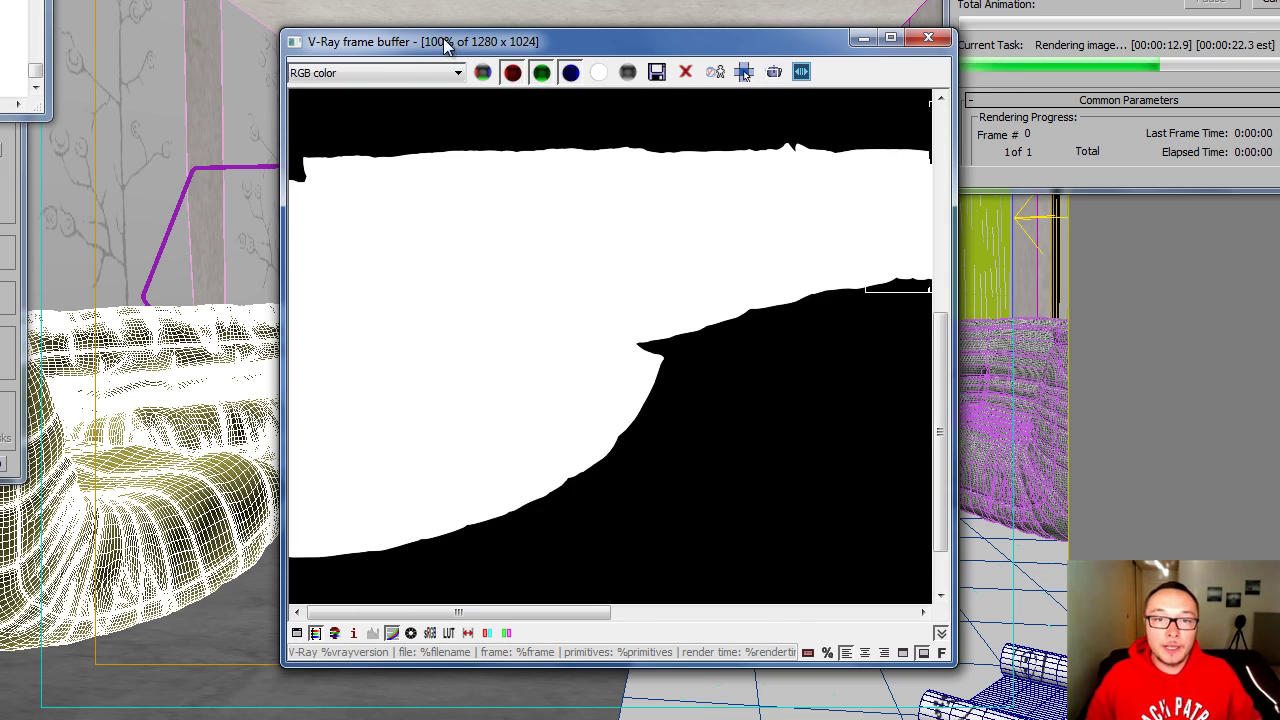
pyautogui.moveTo(949, 340); pyautogui.dragTo(930, 292)
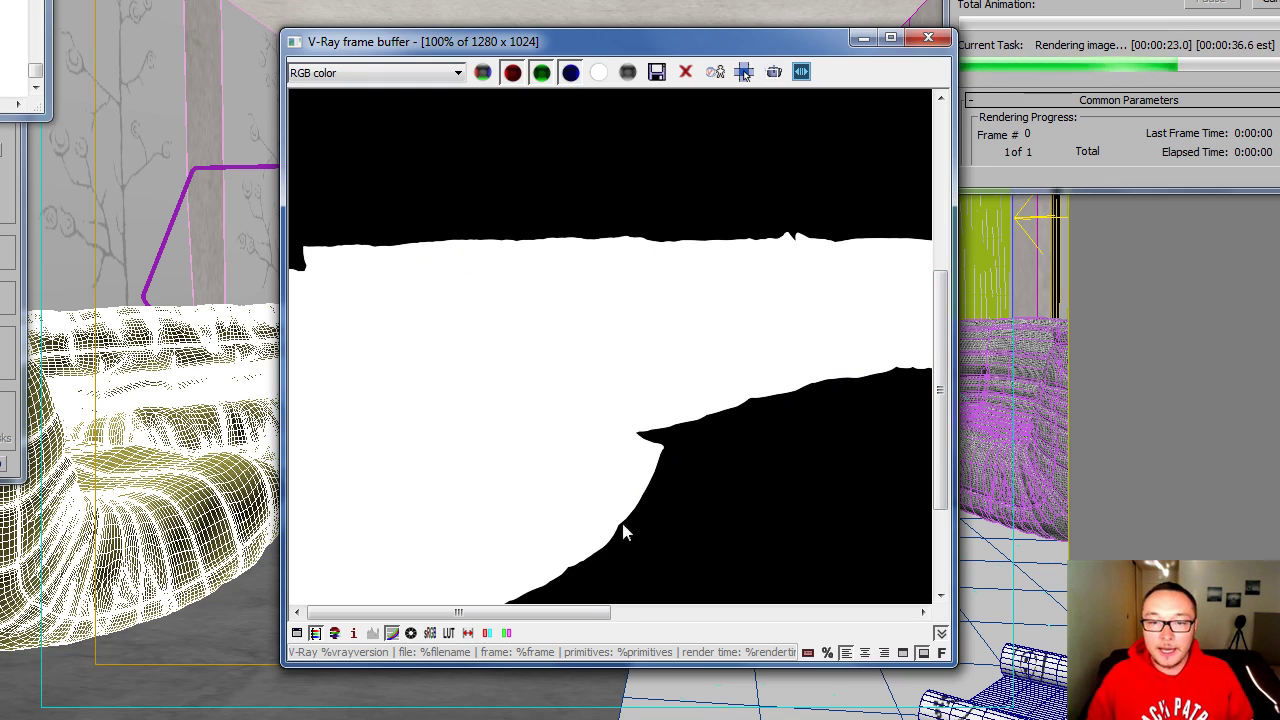
pyautogui.moveTo(586, 614); pyautogui.dragTo(708, 637)
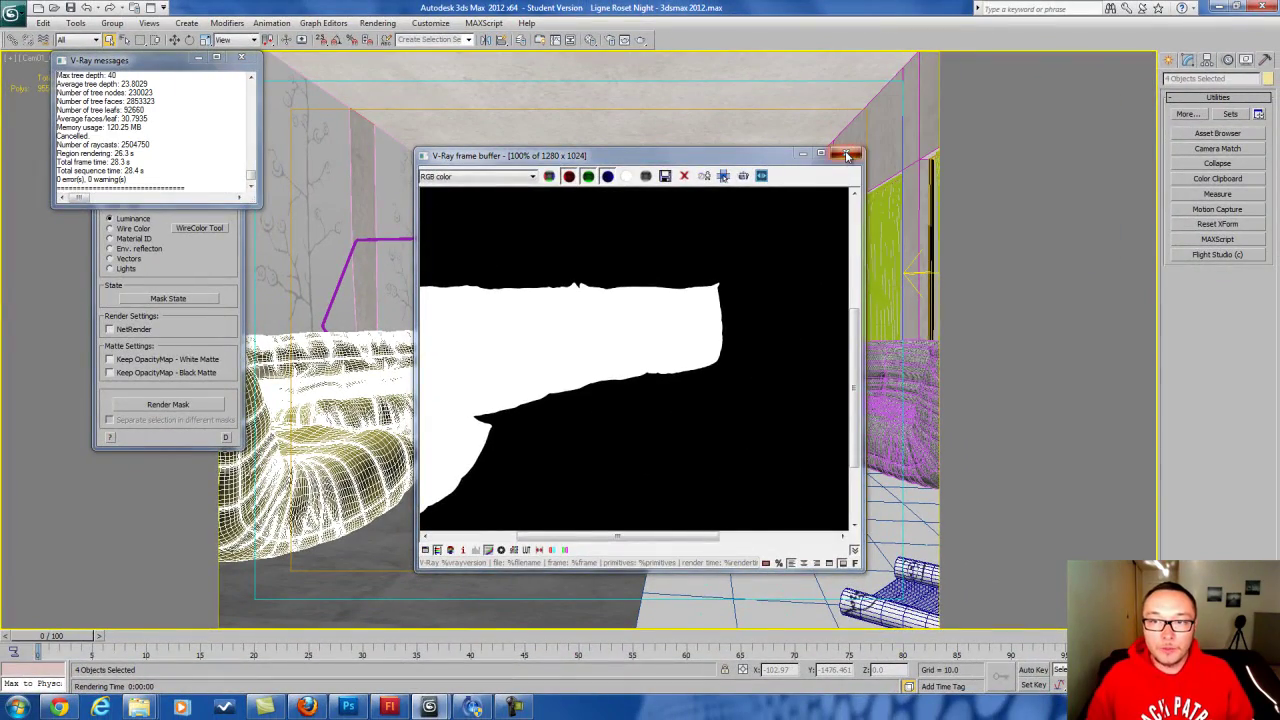
pyautogui.click(846, 154)
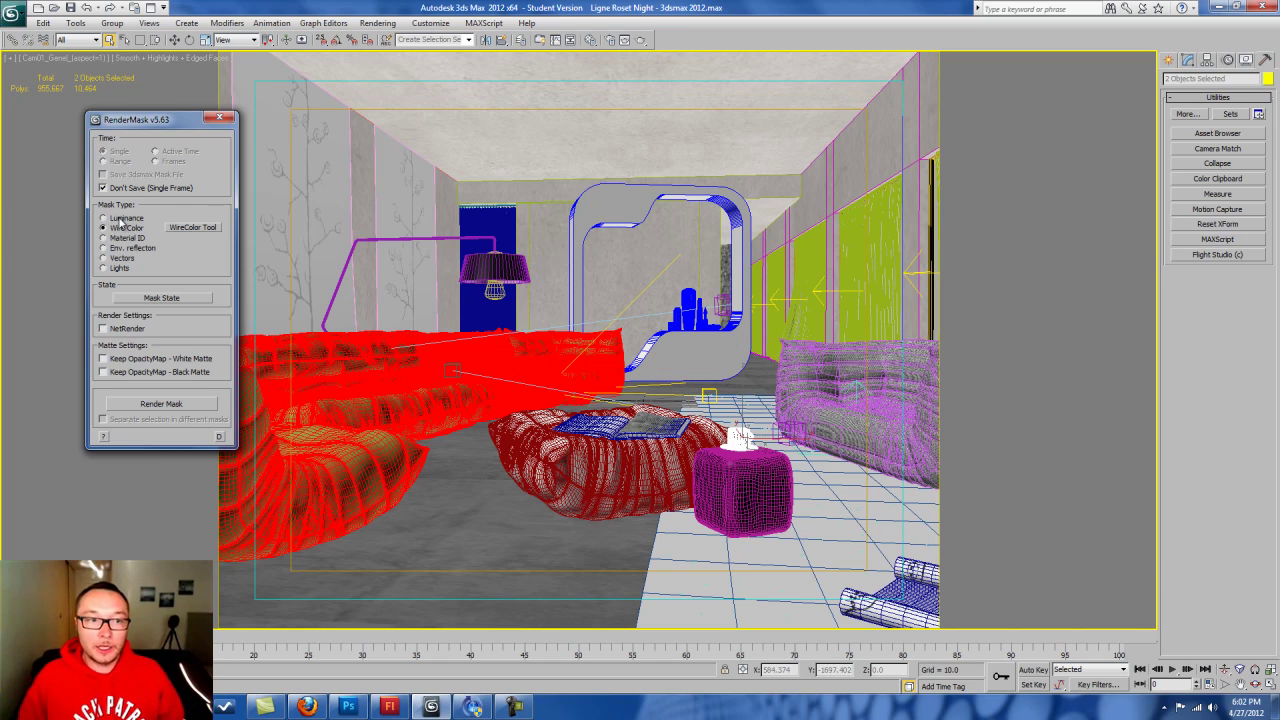
# - Switch RenderMask's mask type from Luminance to Wire Color
pyautogui.click(117, 219)
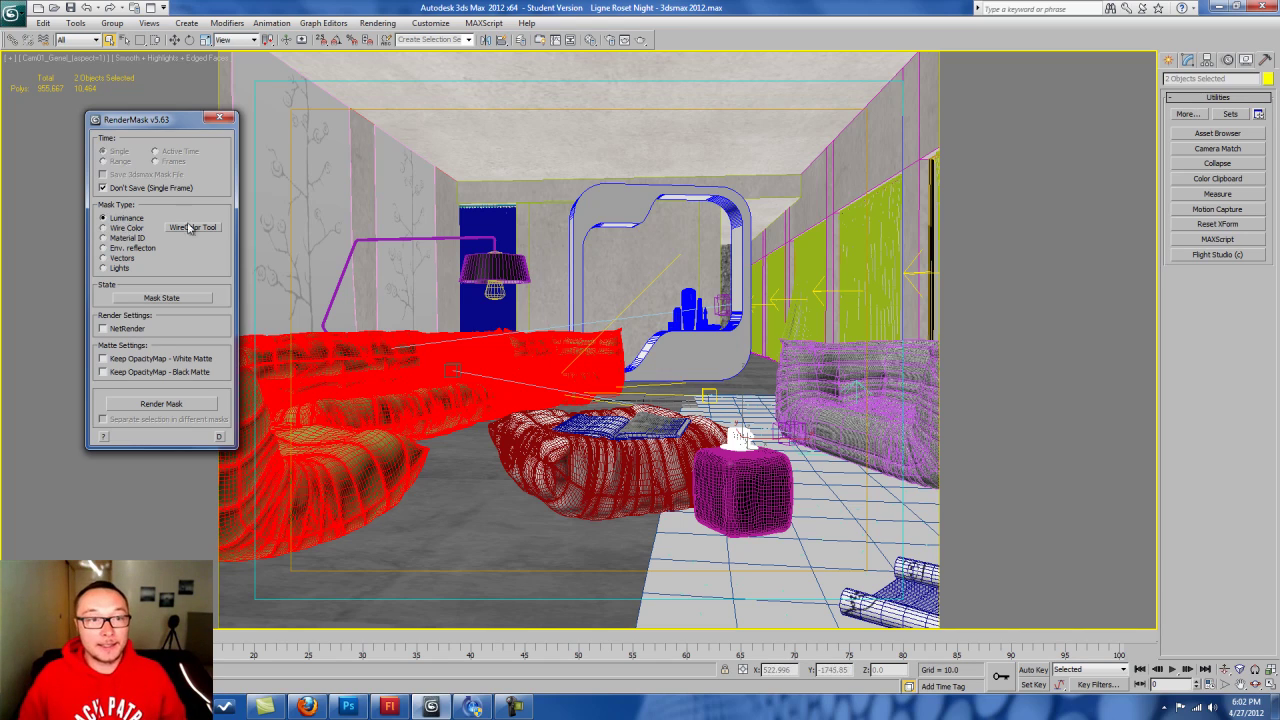
pyautogui.click(131, 217)
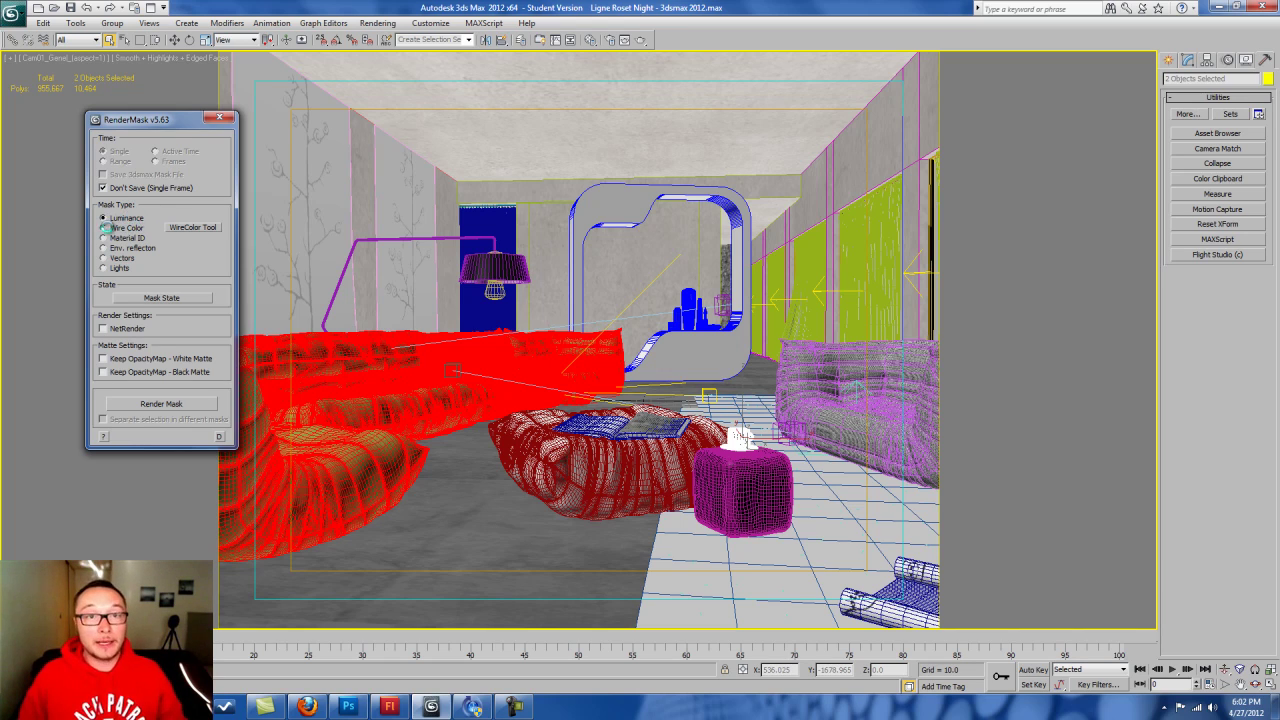
pyautogui.click(104, 228)
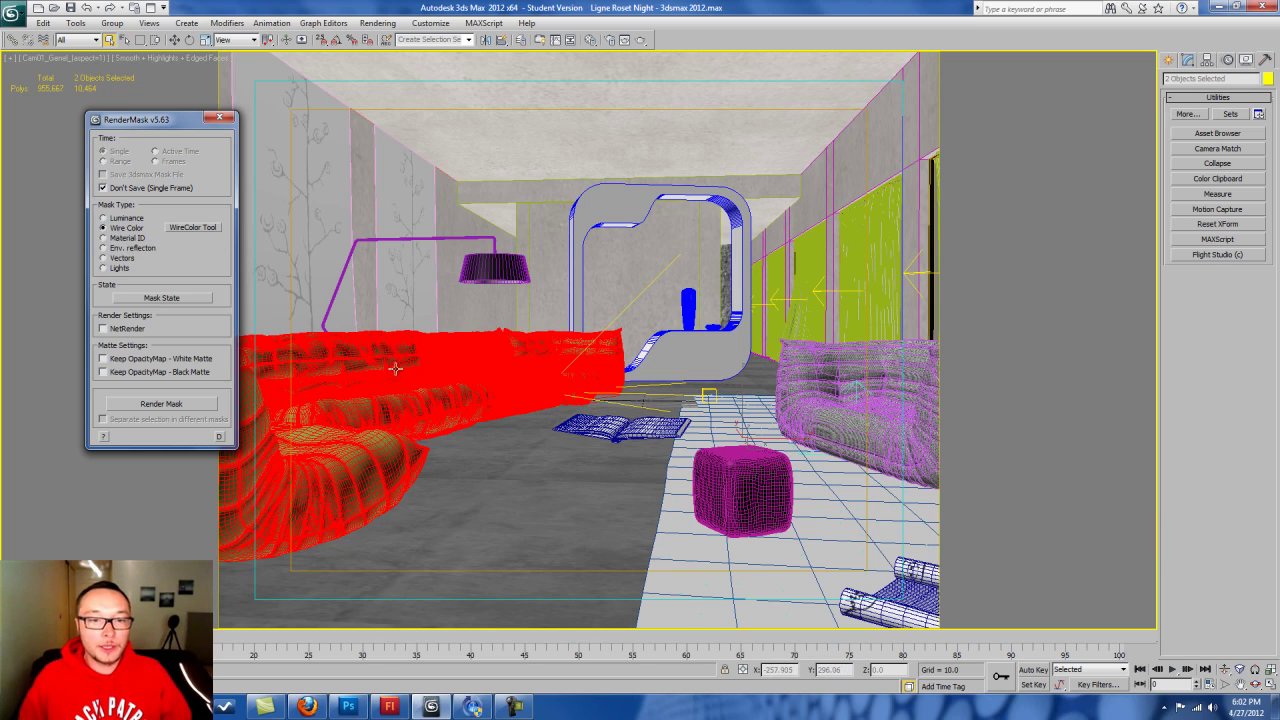
# - Select the long yellow sofa, white sofa and two other pieces, then try Material ID and dismiss the warning
pyautogui.click(319, 436)
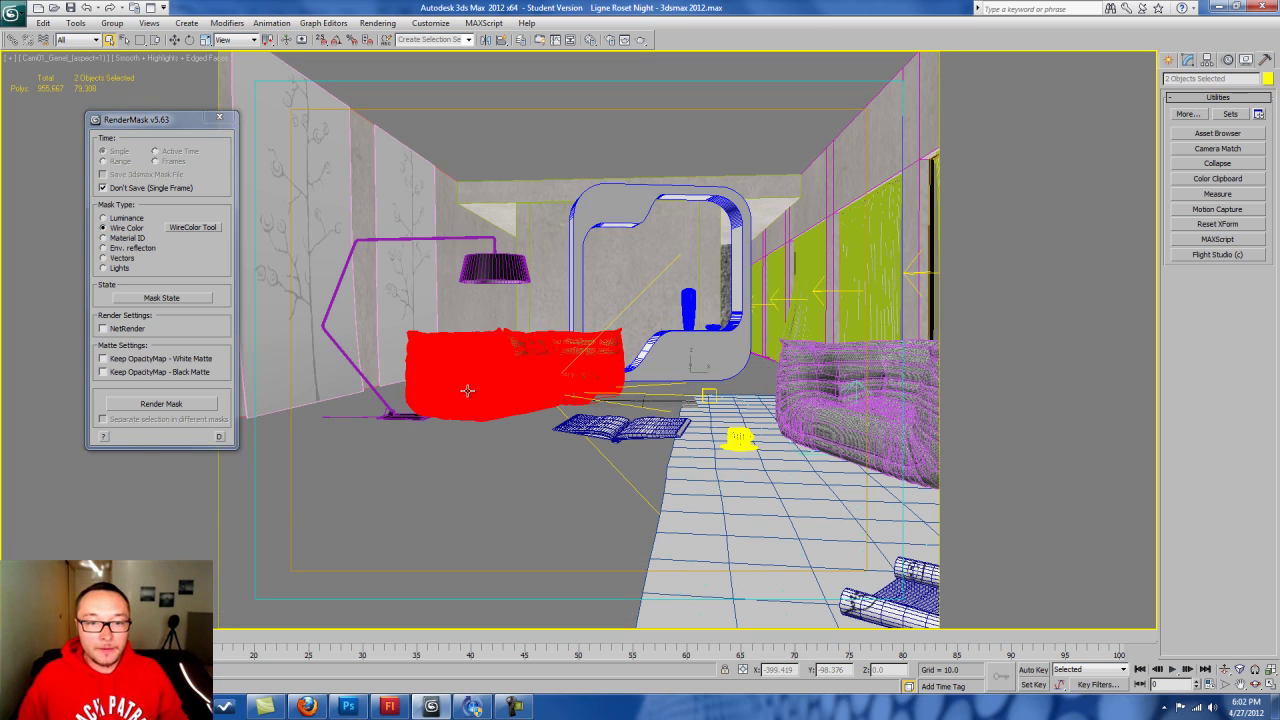
pyautogui.keyDown('ctrl'); pyautogui.click(467, 390); pyautogui.keyUp('ctrl')
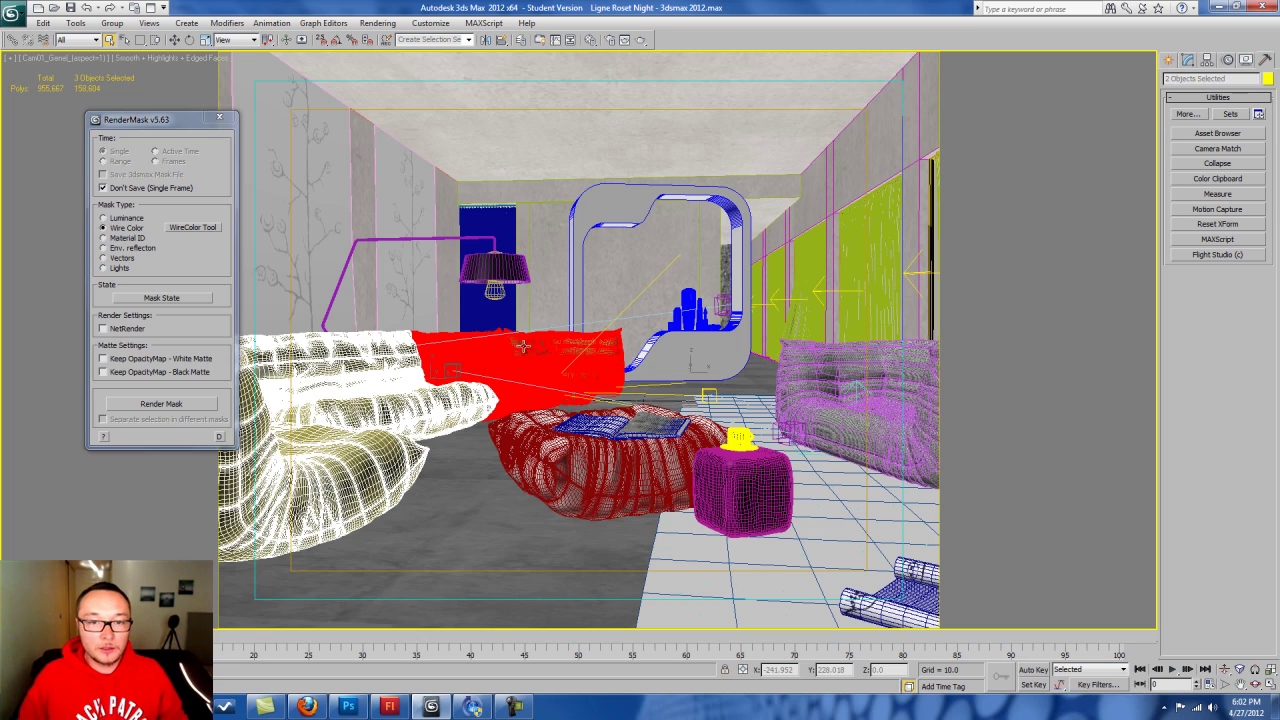
pyautogui.keyDown('ctrl'); pyautogui.click(617, 487); pyautogui.keyUp('ctrl')
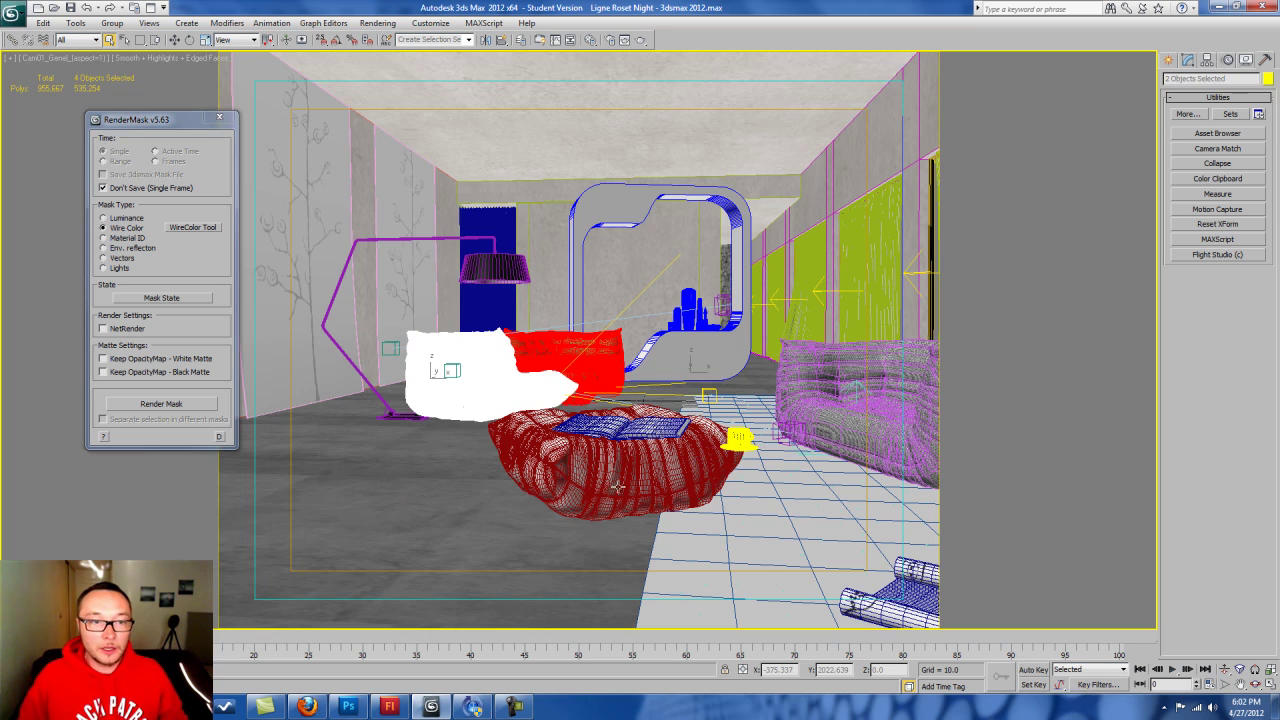
pyautogui.keyDown('ctrl'); pyautogui.click(437, 396); pyautogui.keyUp('ctrl')
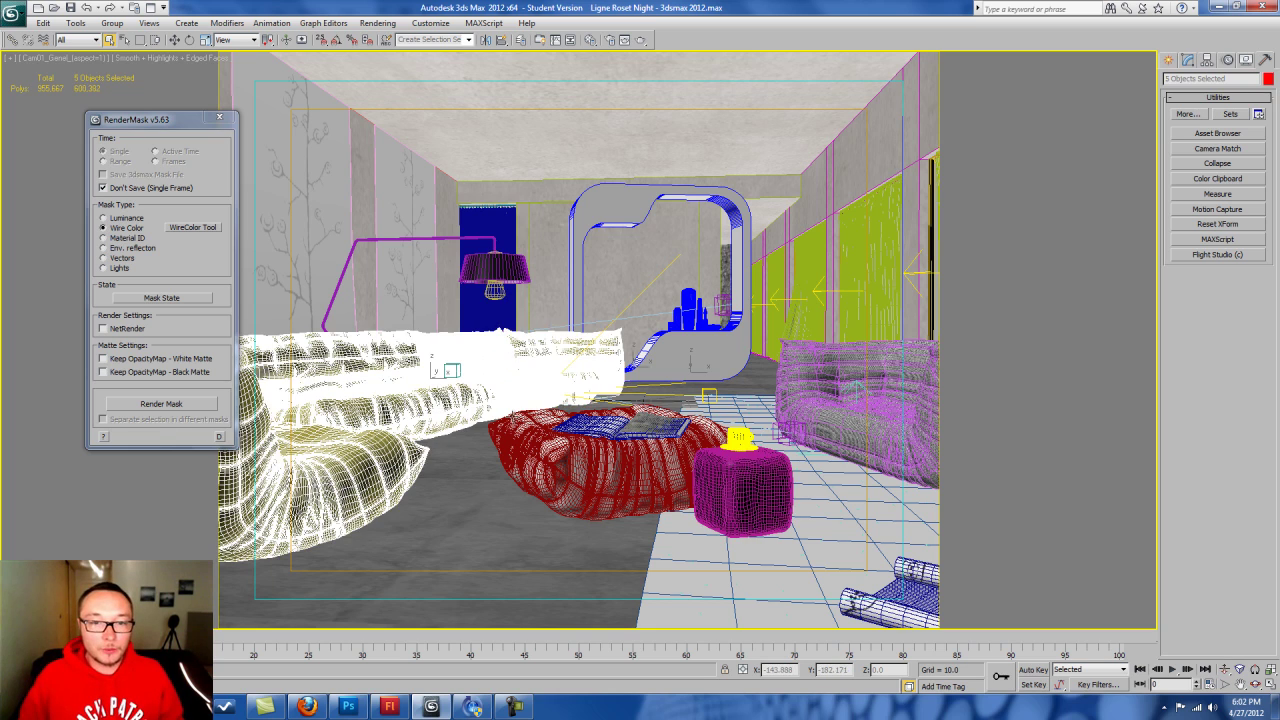
pyautogui.click(130, 238)
pyautogui.click(735, 401)
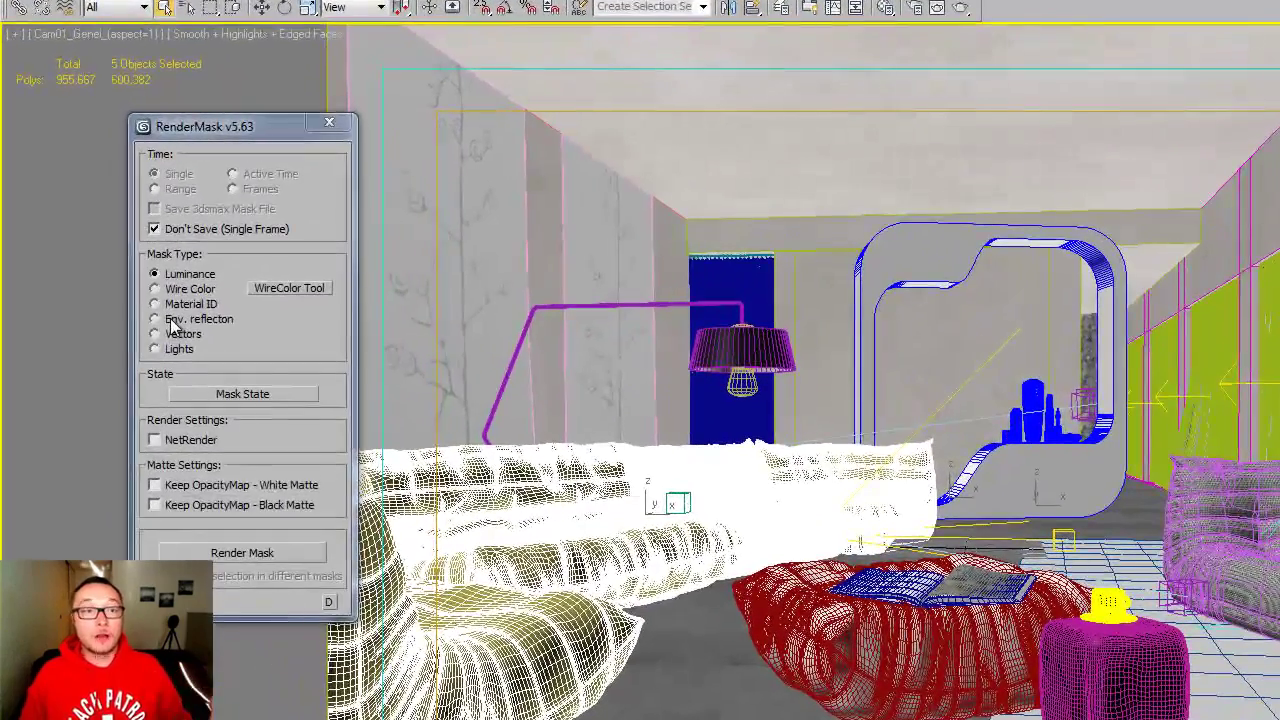
# - Start an Env. reflection mask render, cancel it and close its windows, then choose the Vectors mask type
pyautogui.click(122, 251)
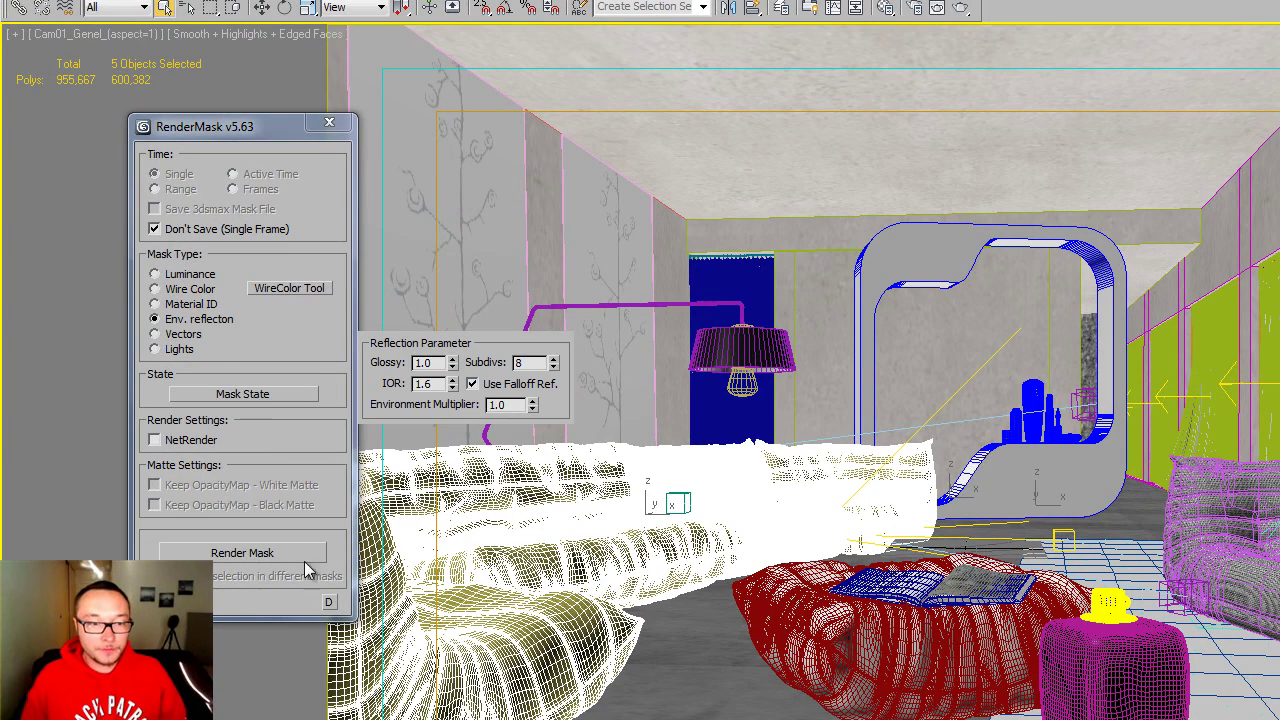
pyautogui.click(260, 558)
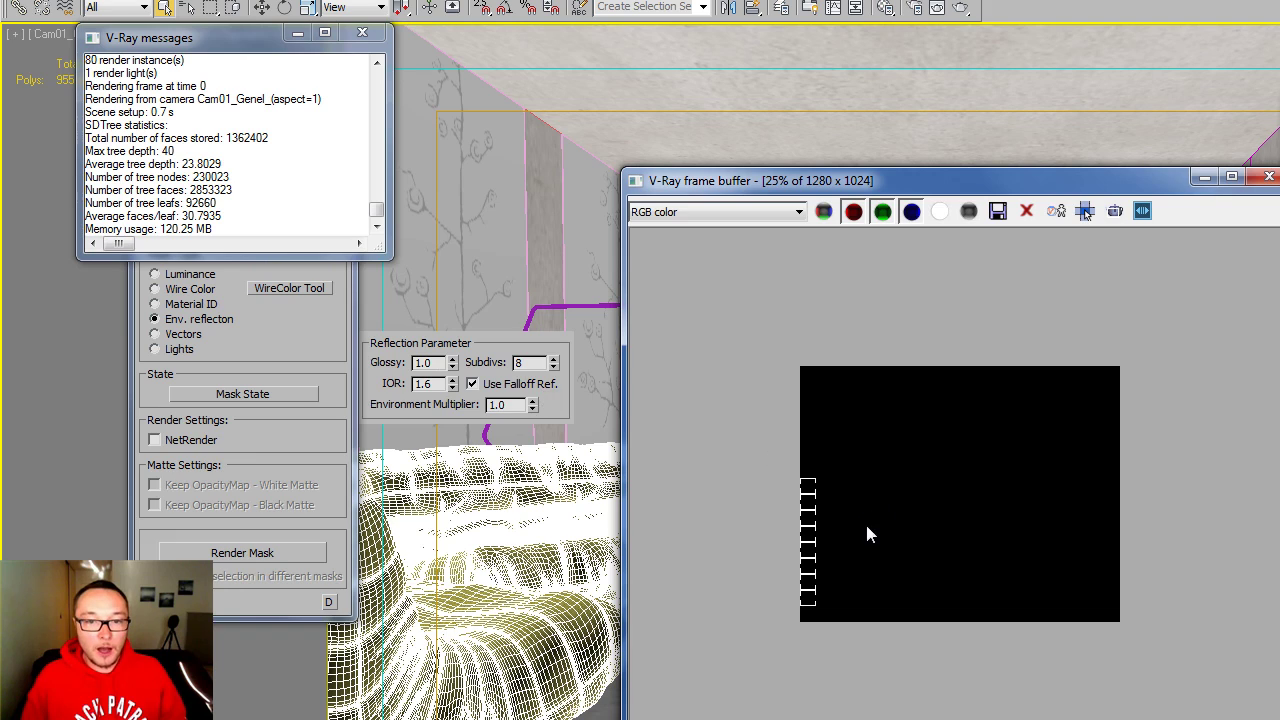
pyautogui.scroll(1, 830, 534)
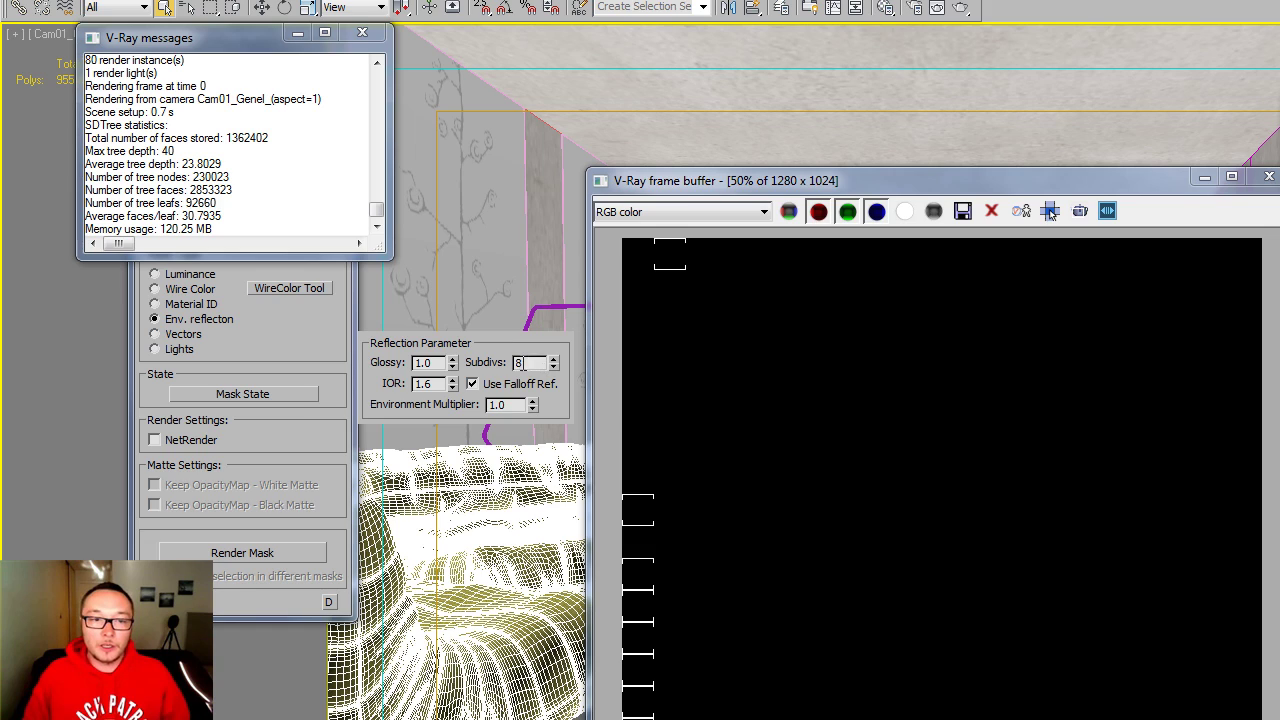
pyautogui.doubleClick(520, 363)
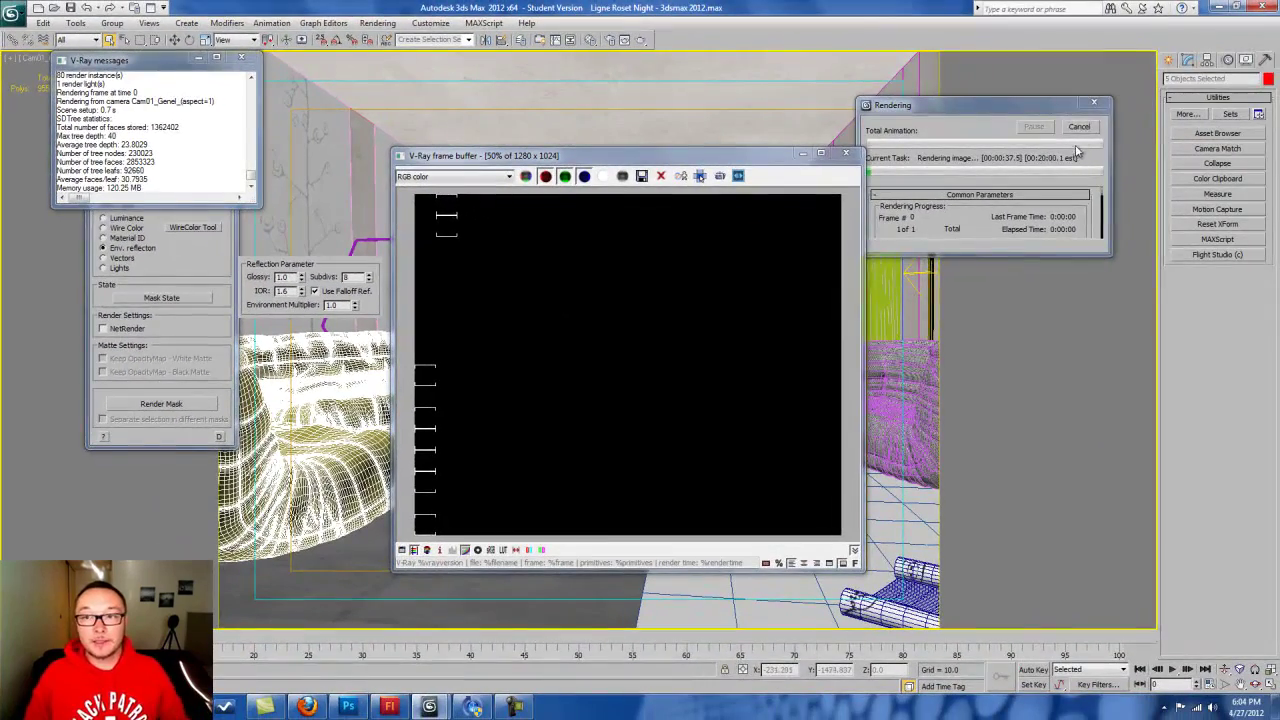
pyautogui.click(1079, 127)
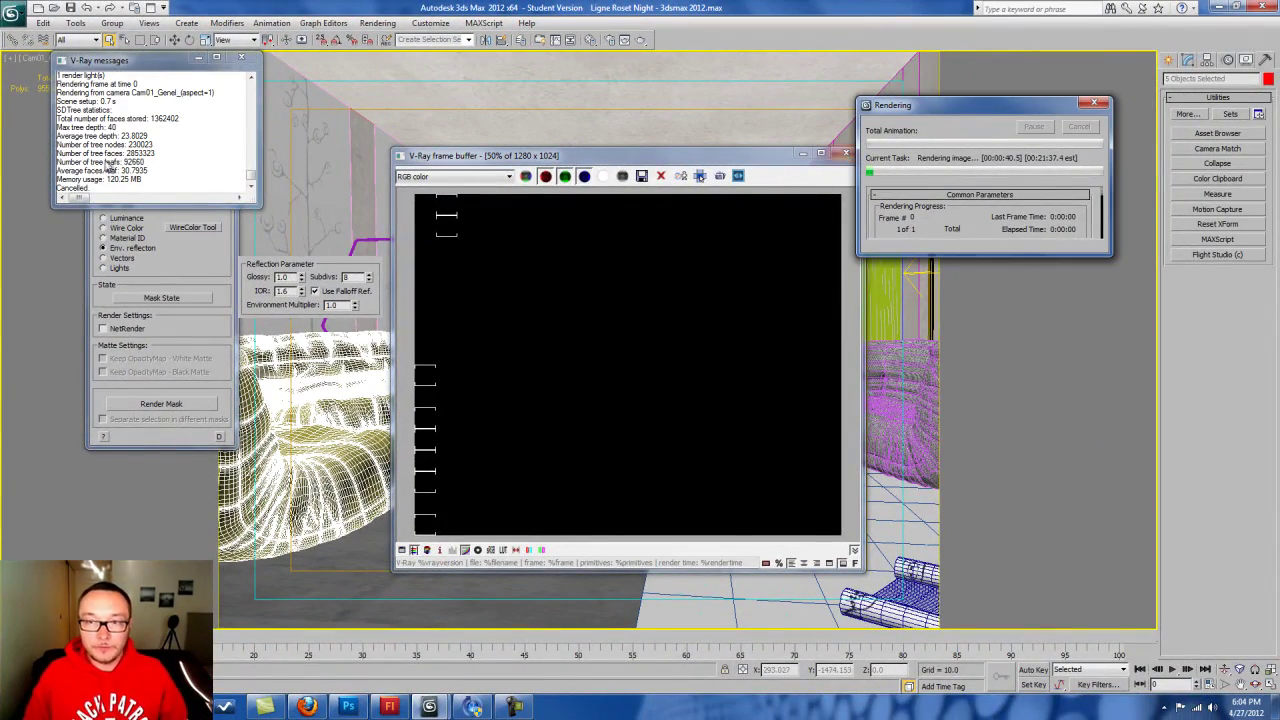
pyautogui.click(240, 59)
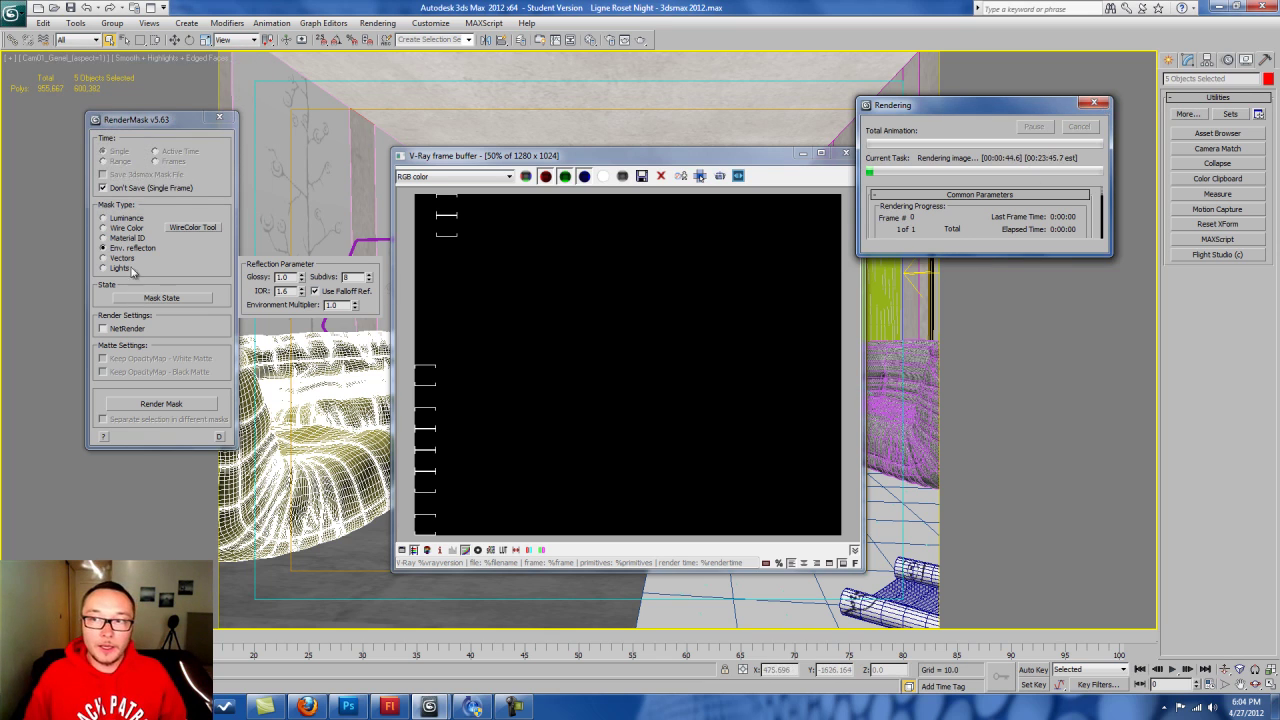
pyautogui.click(1096, 104)
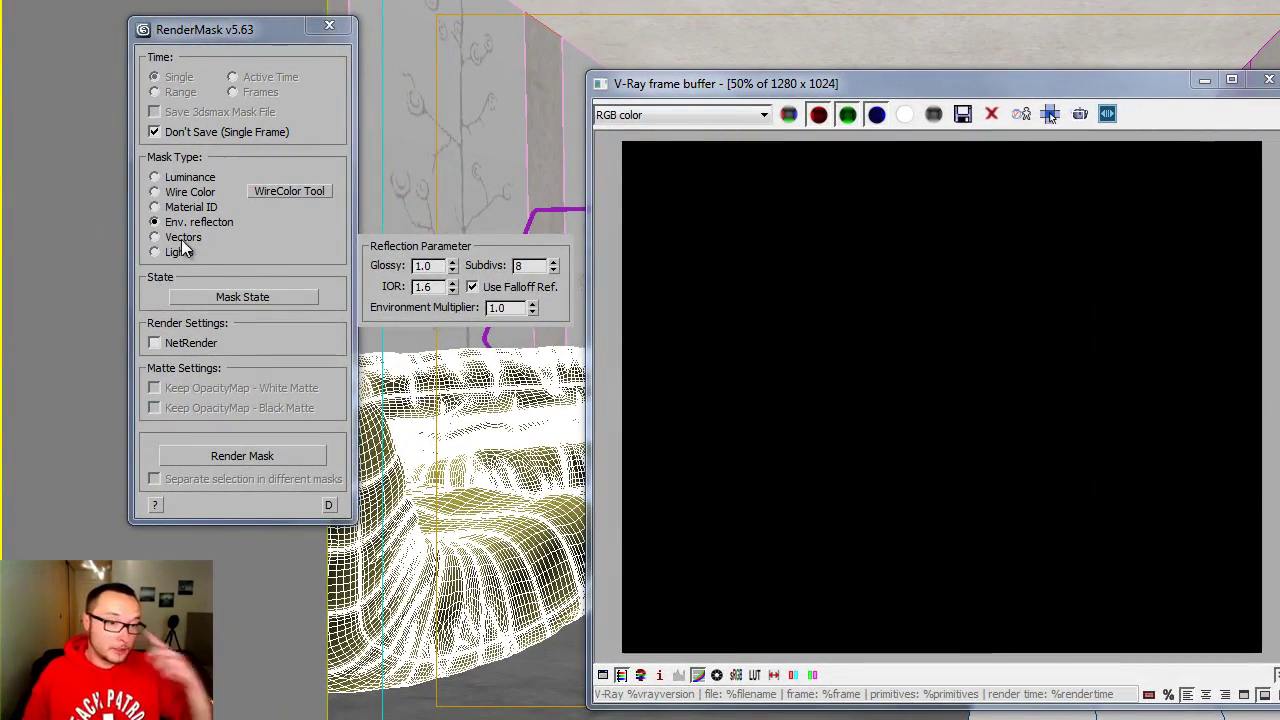
pyautogui.click(183, 239)
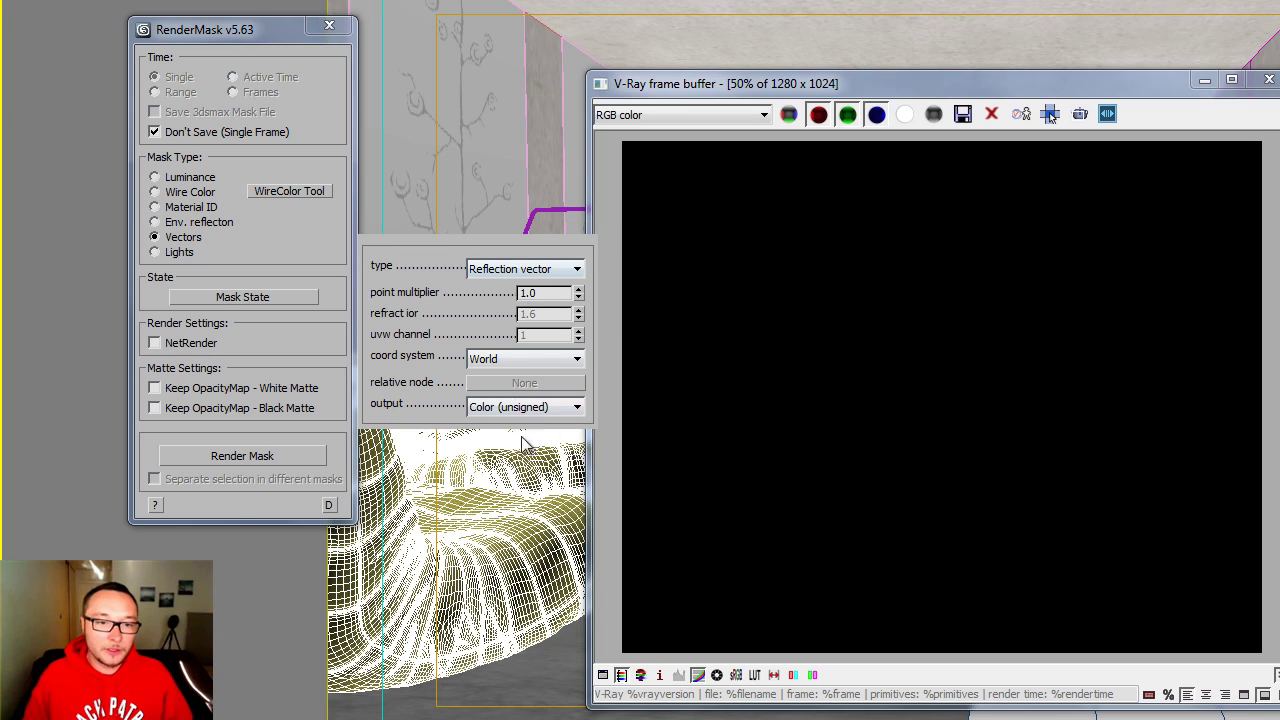
# - Render a Lights mask for FPoint09 with GlobalIllumination and Use PhysicalCamera Parameters enabled
pyautogui.click(166, 251)
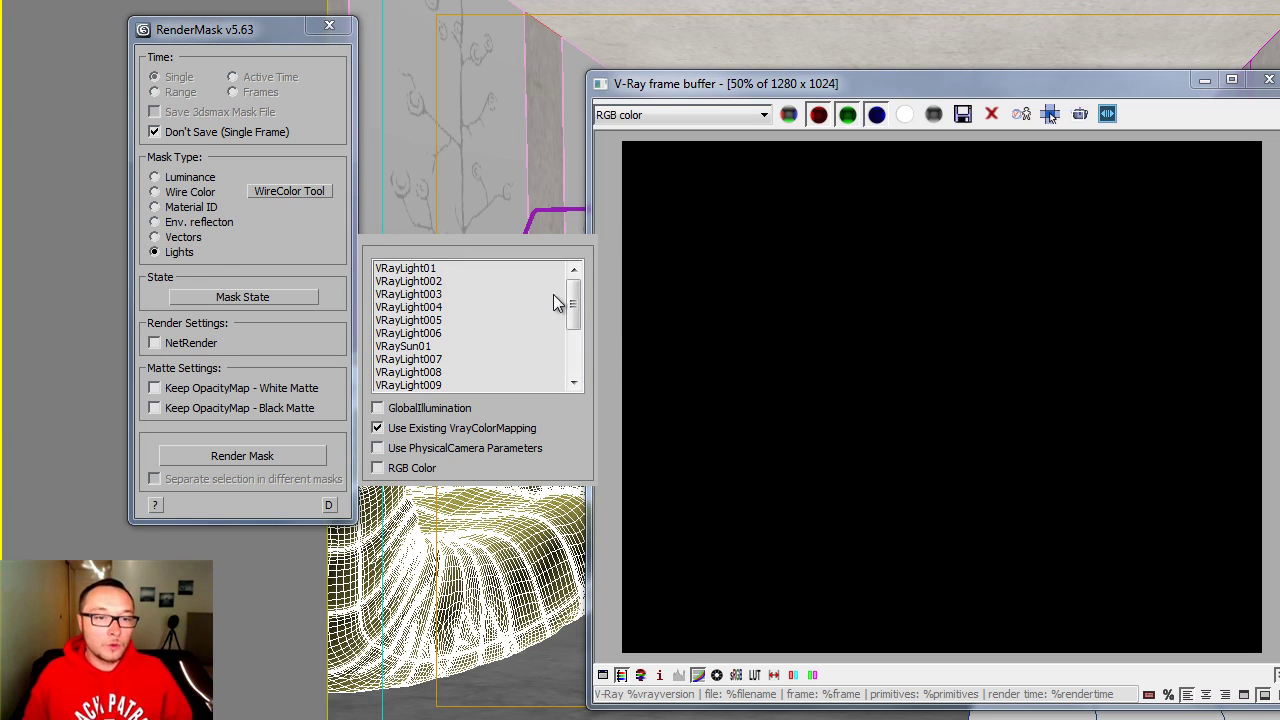
pyautogui.scroll(-3, 573, 363)
pyautogui.click(410, 348)
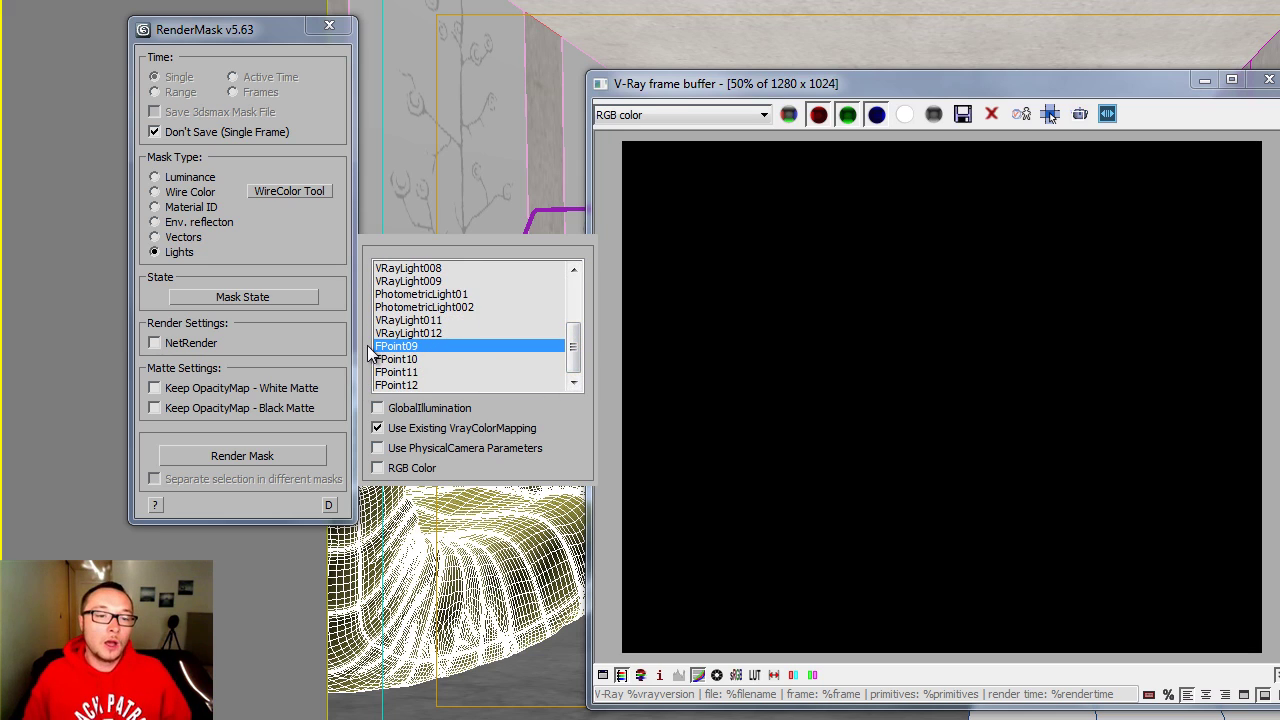
pyautogui.click(411, 409)
pyautogui.click(411, 450)
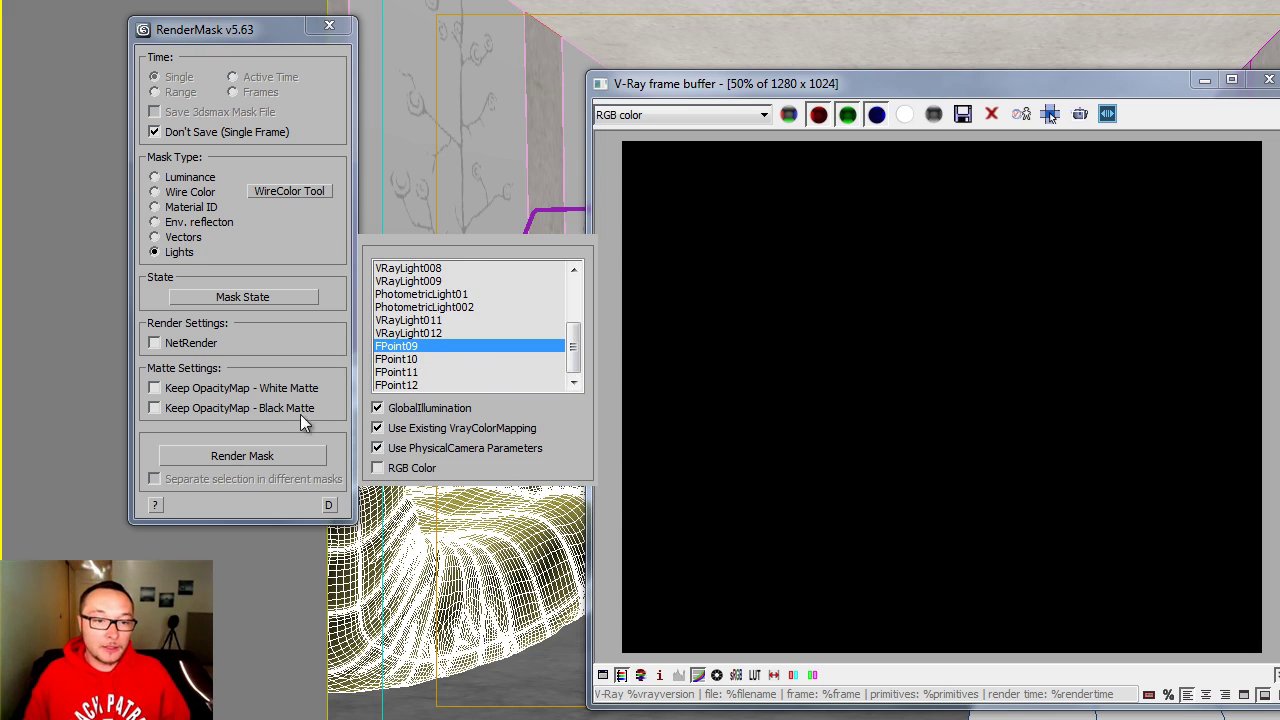
pyautogui.click(238, 457)
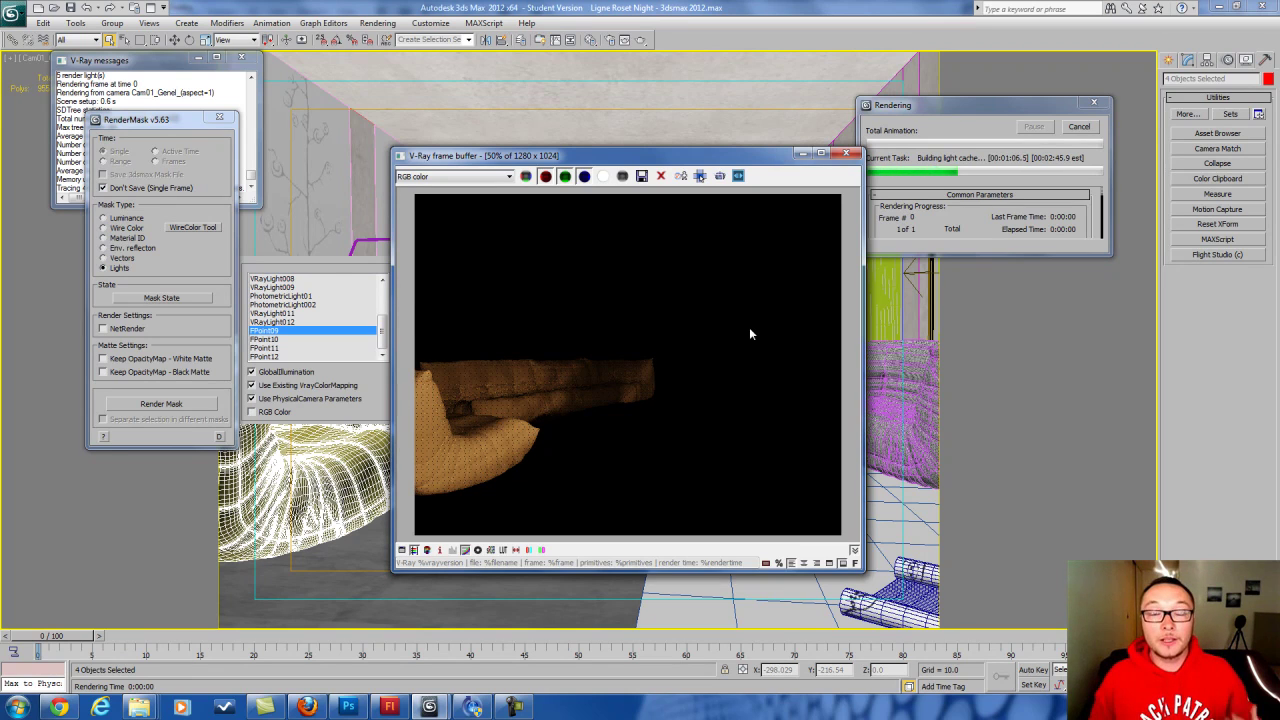
# - Cancel the lights mask render, close the frame buffer and log, and set the mask type to Luminance
pyautogui.click(1079, 127)
pyautogui.click(846, 153)
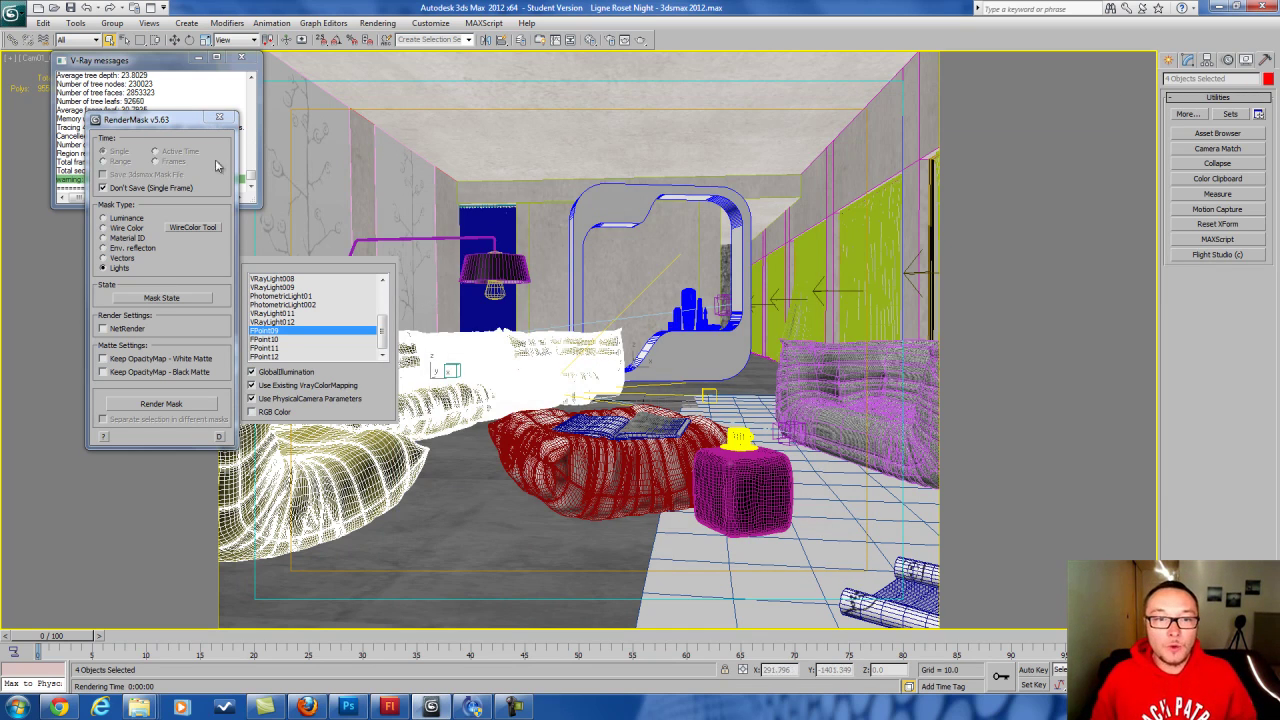
pyautogui.click(238, 59)
pyautogui.click(126, 218)
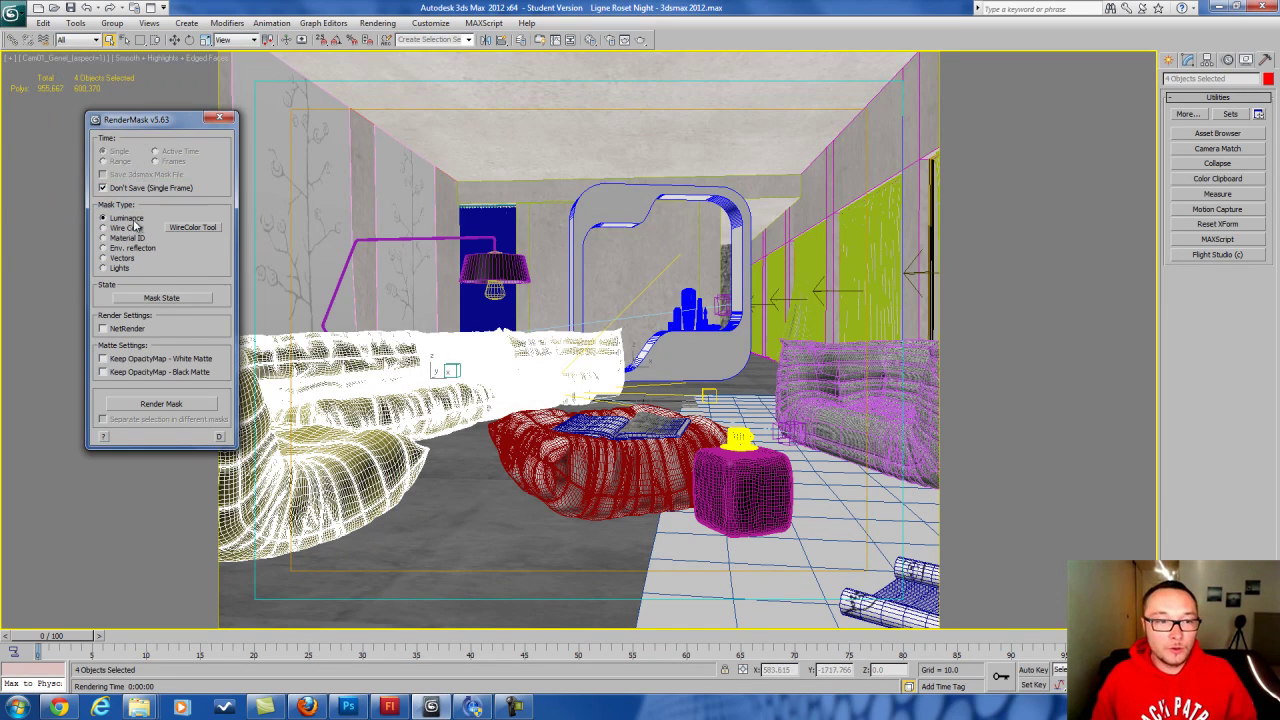
# - Select the ceiling, right wall, soffit beam and niche wall strip, then start a production render
pyautogui.click(581, 99)
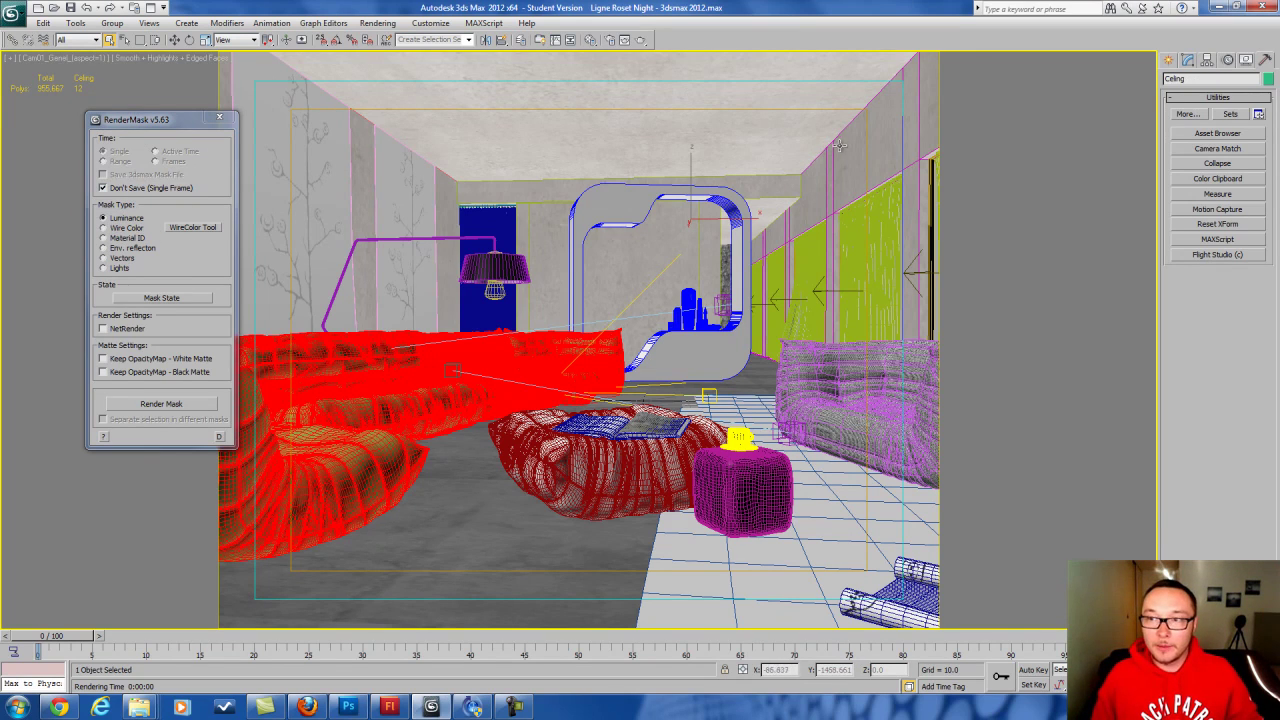
pyautogui.keyDown('ctrl'); pyautogui.click(778, 186); pyautogui.keyUp('ctrl')
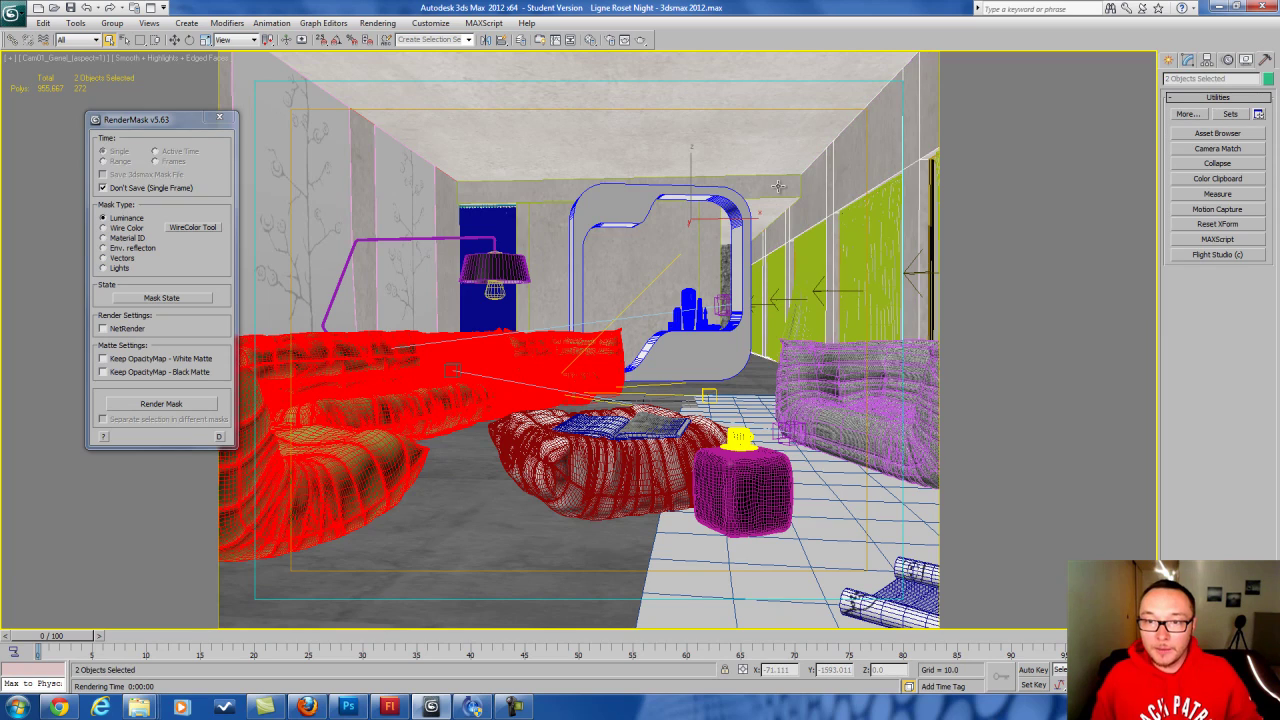
pyautogui.keyDown('ctrl'); pyautogui.click(442, 189); pyautogui.keyUp('ctrl')
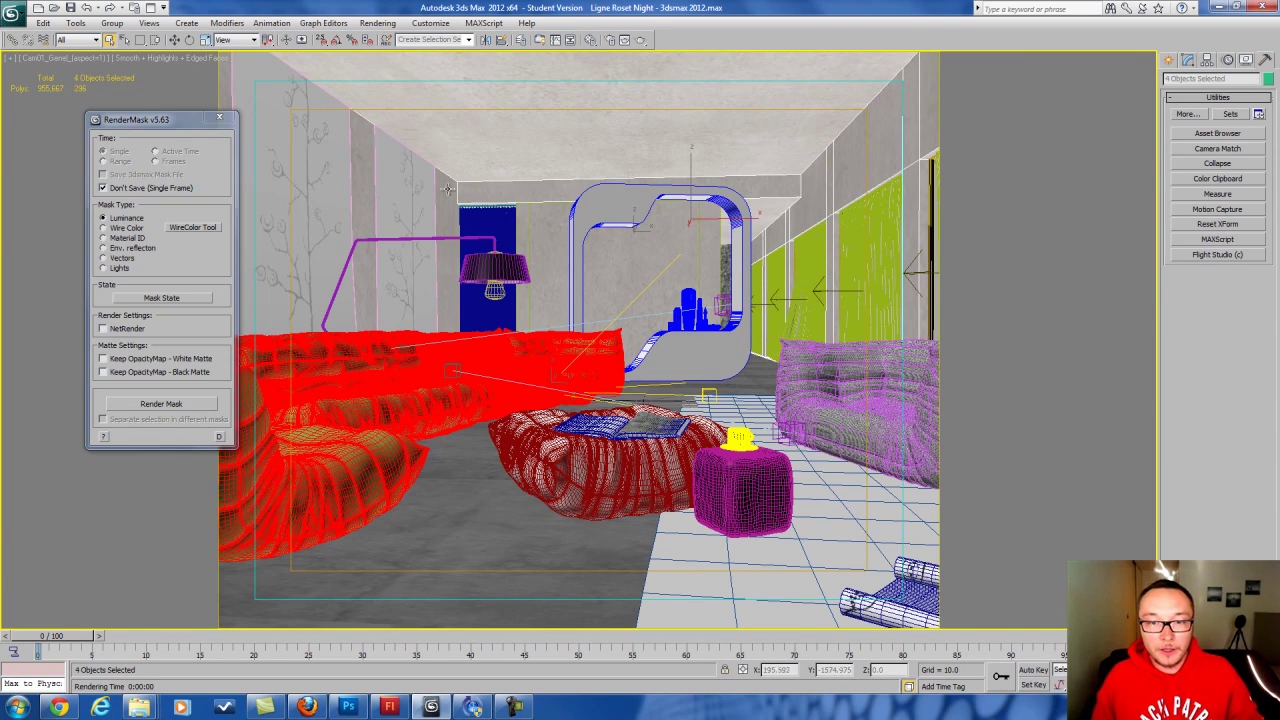
pyautogui.keyDown('ctrl'); pyautogui.click(725, 259); pyautogui.keyUp('ctrl')
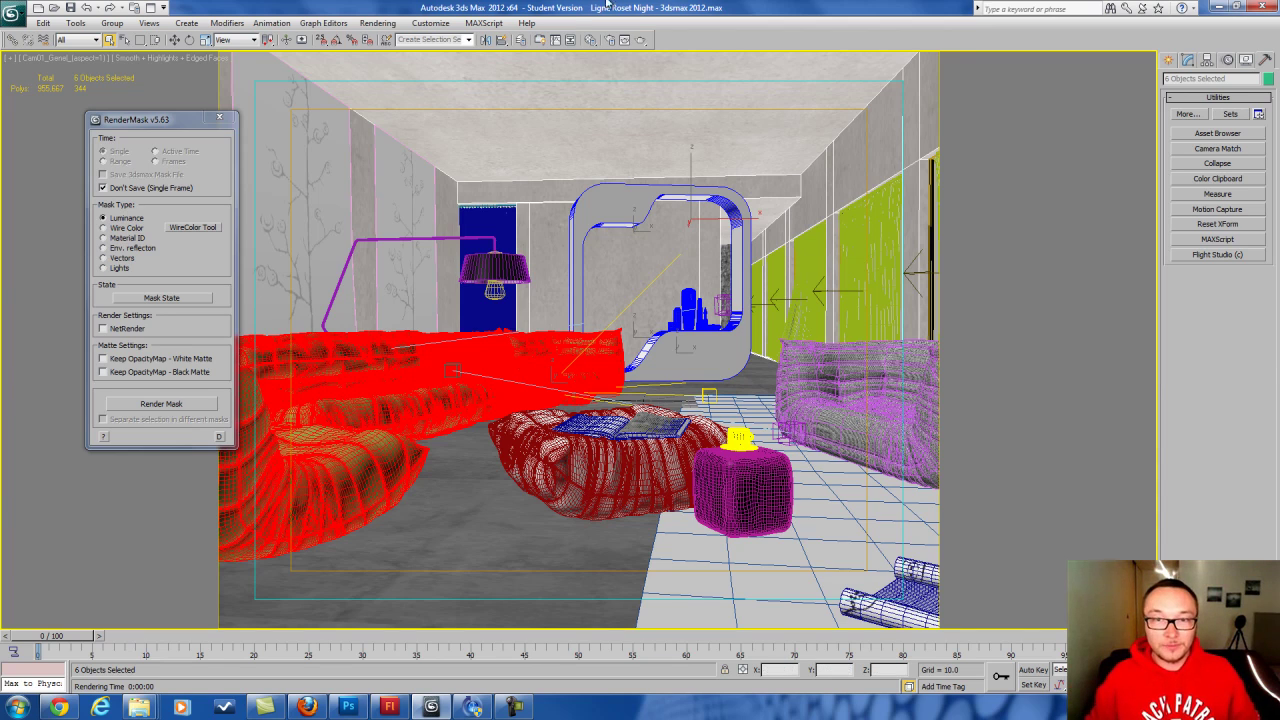
pyautogui.click(642, 40)
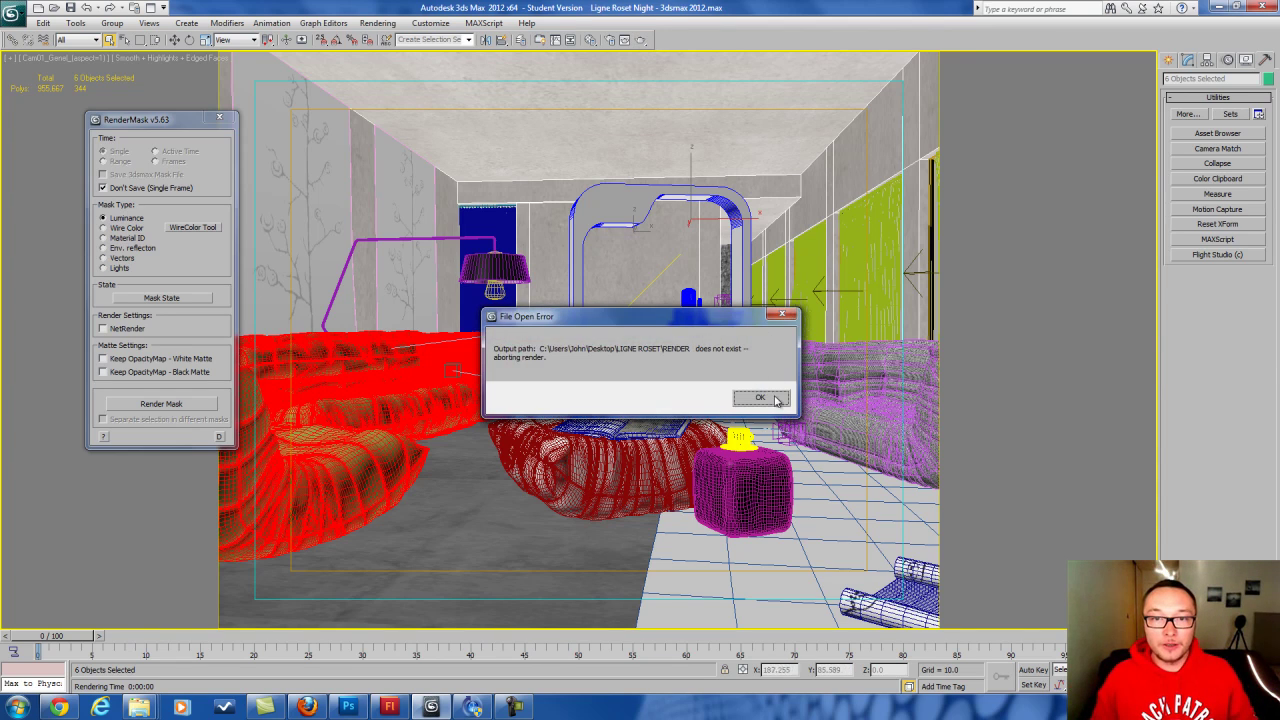
# - Dismiss the missing output folder error and render the luminance mask of the selected ceiling and walls
pyautogui.click(760, 397)
pyautogui.click(145, 406)
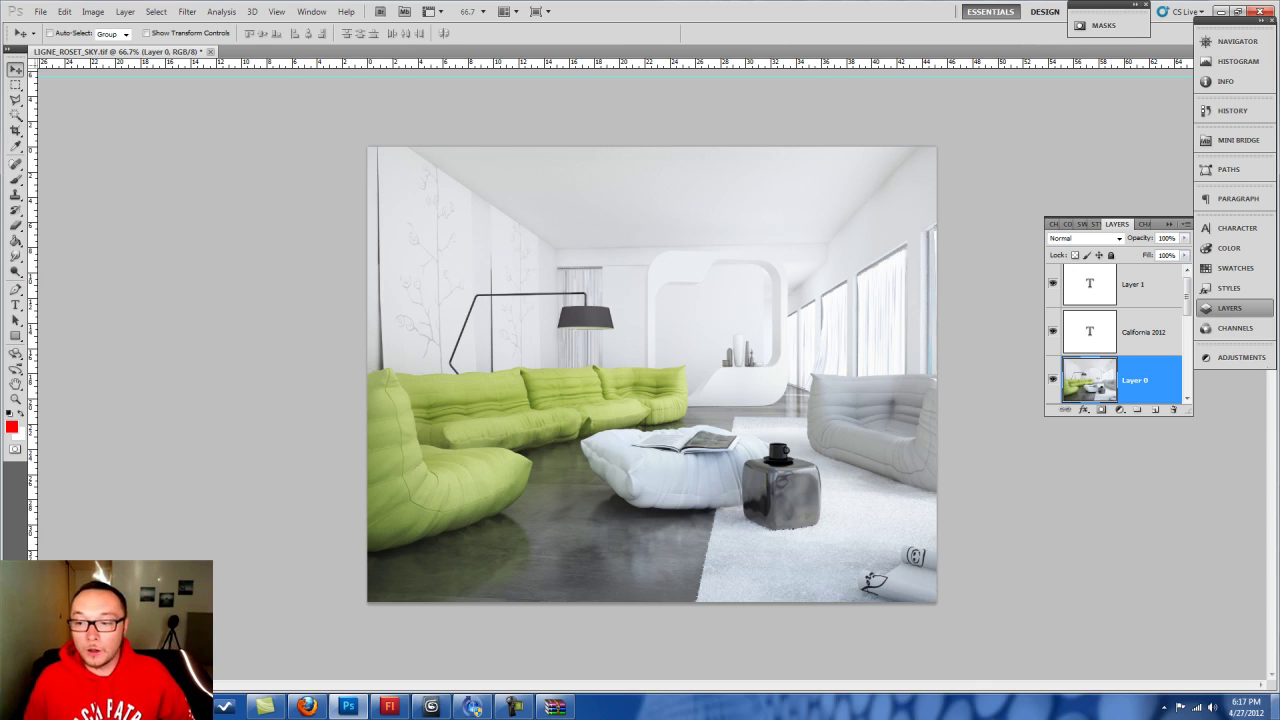
# - Open the cloud photo IMG_1443.jpg from the sky\day folder in Photoshop
pyautogui.click(1275, 705)
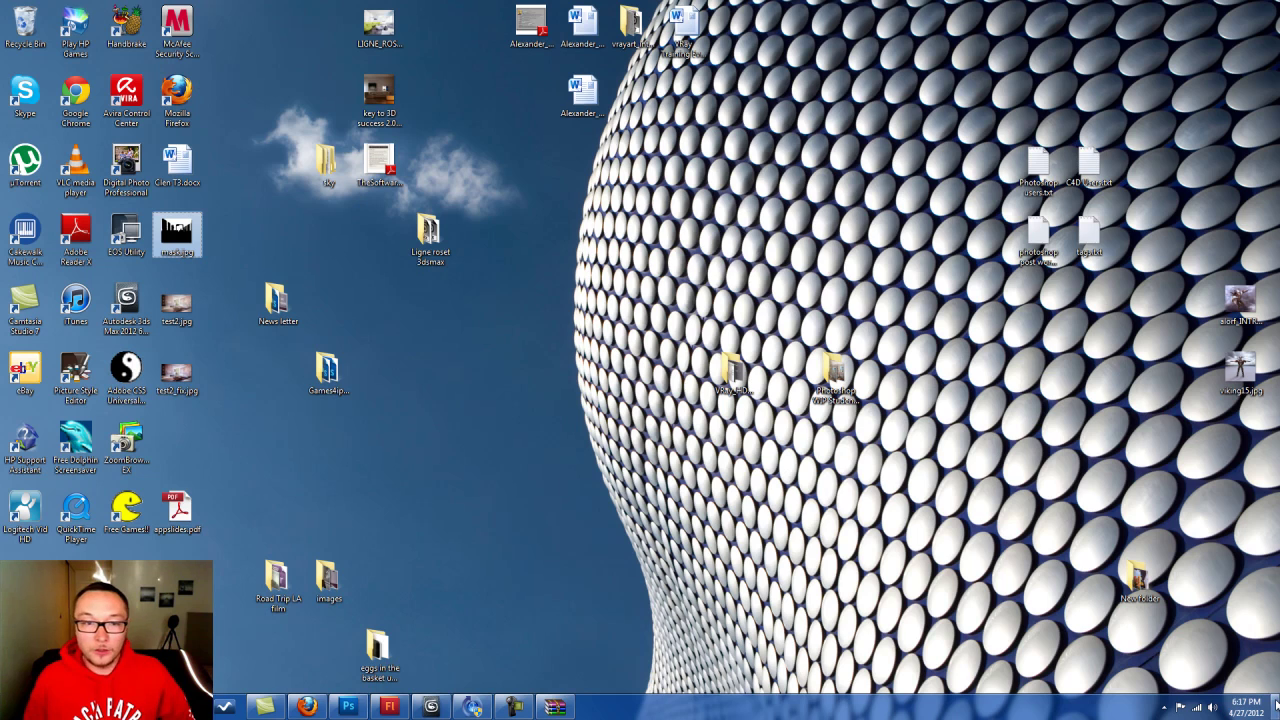
pyautogui.doubleClick(328, 163)
pyautogui.doubleClick(306, 195)
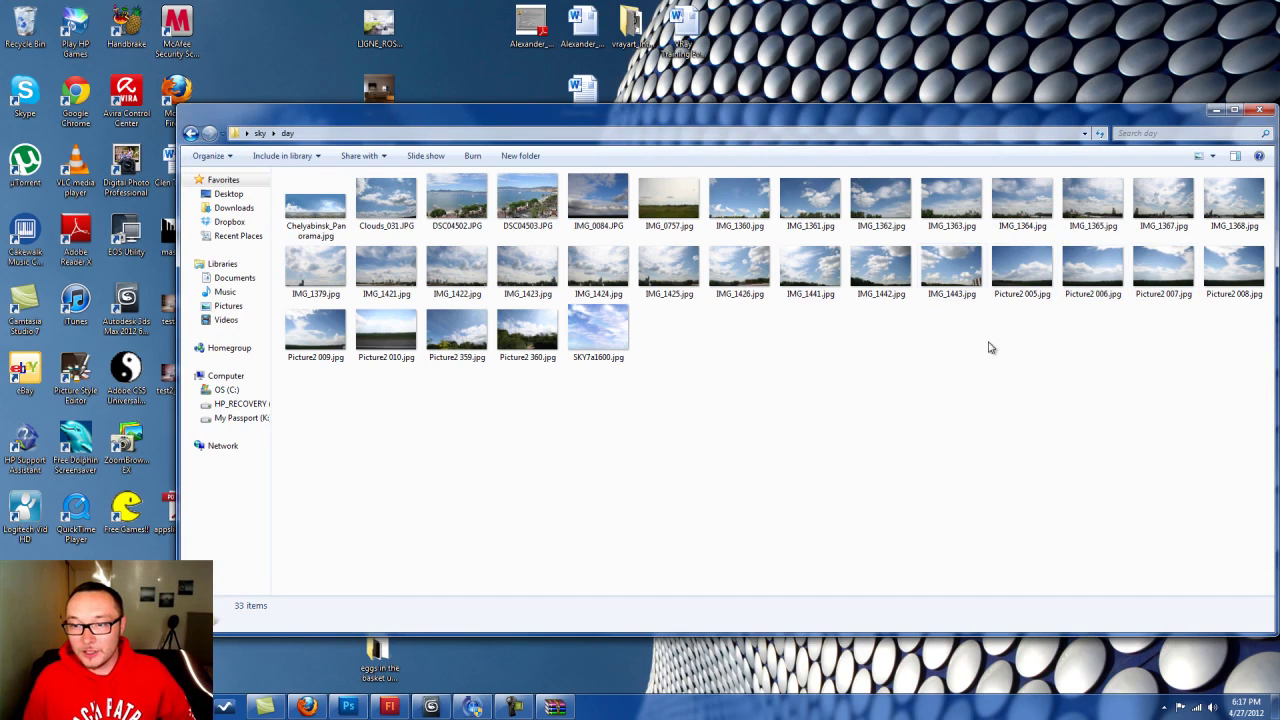
pyautogui.click(883, 275)
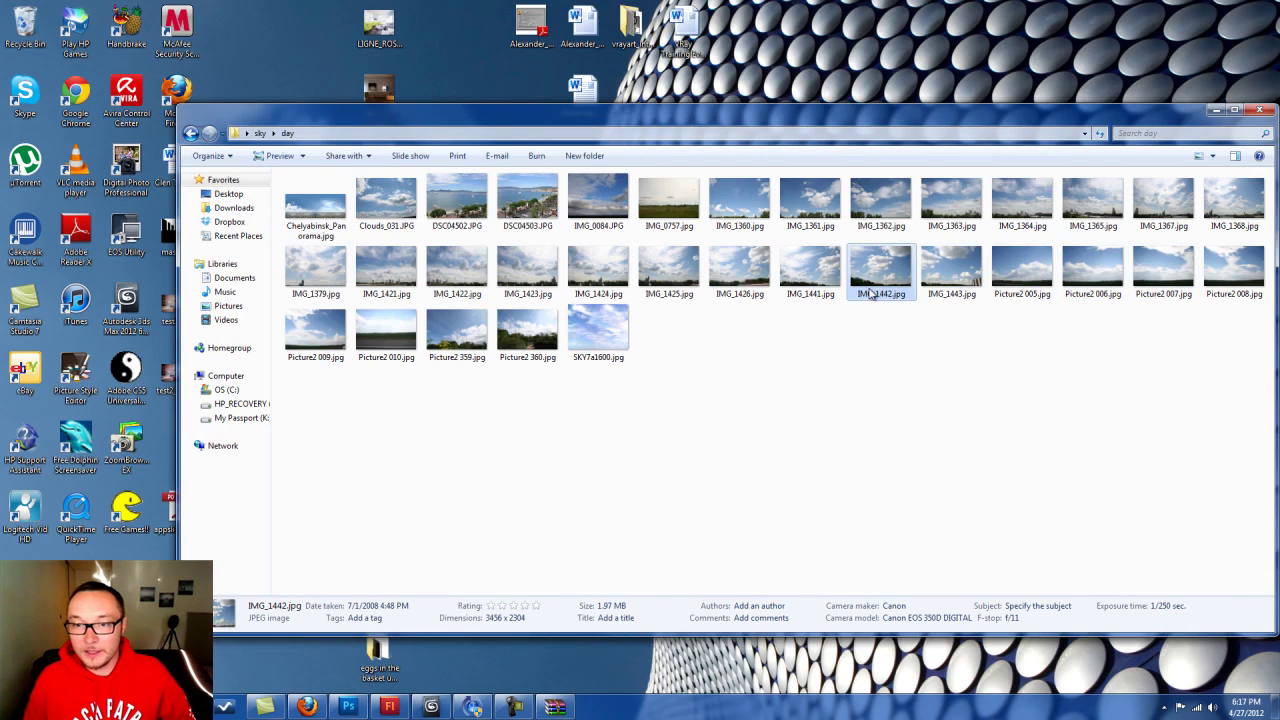
pyautogui.moveTo(950, 272); pyautogui.dragTo(377, 50)
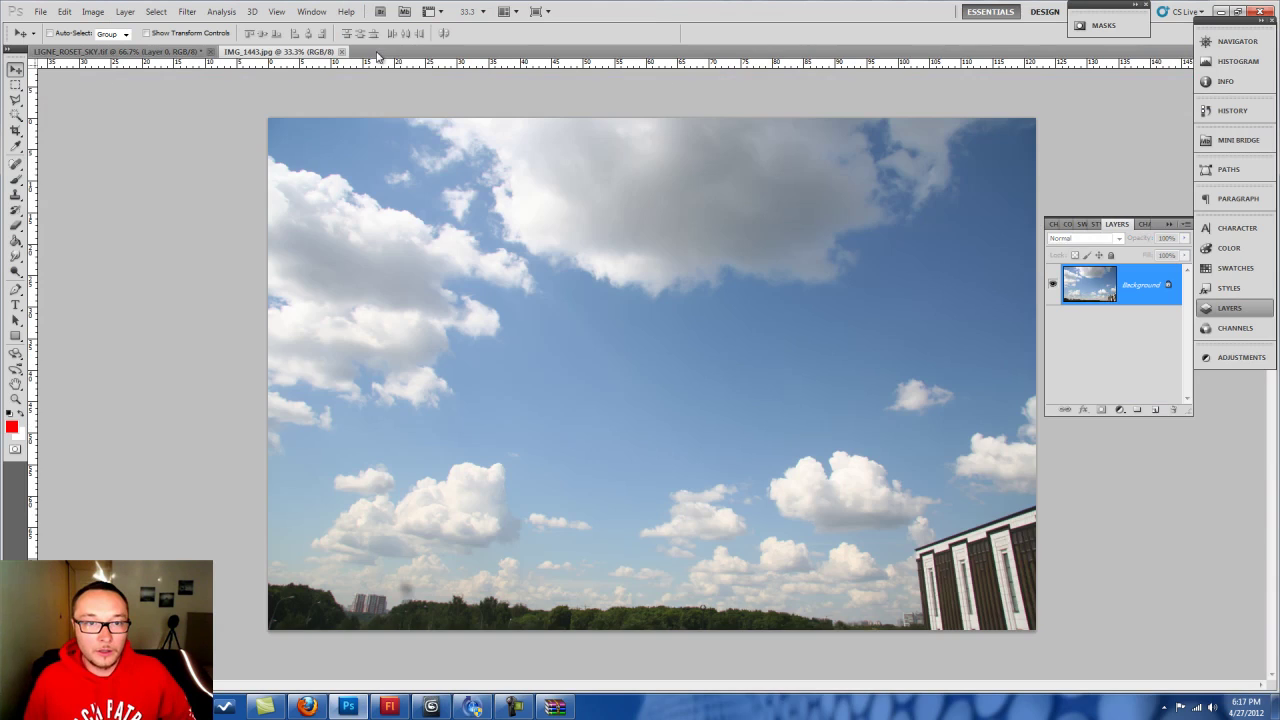
# - Bring the sky photo into LIGNE_ROSET_SKY.tif as Layer 4 and close its separate window
pyautogui.moveTo(290, 51); pyautogui.dragTo(480, 110)
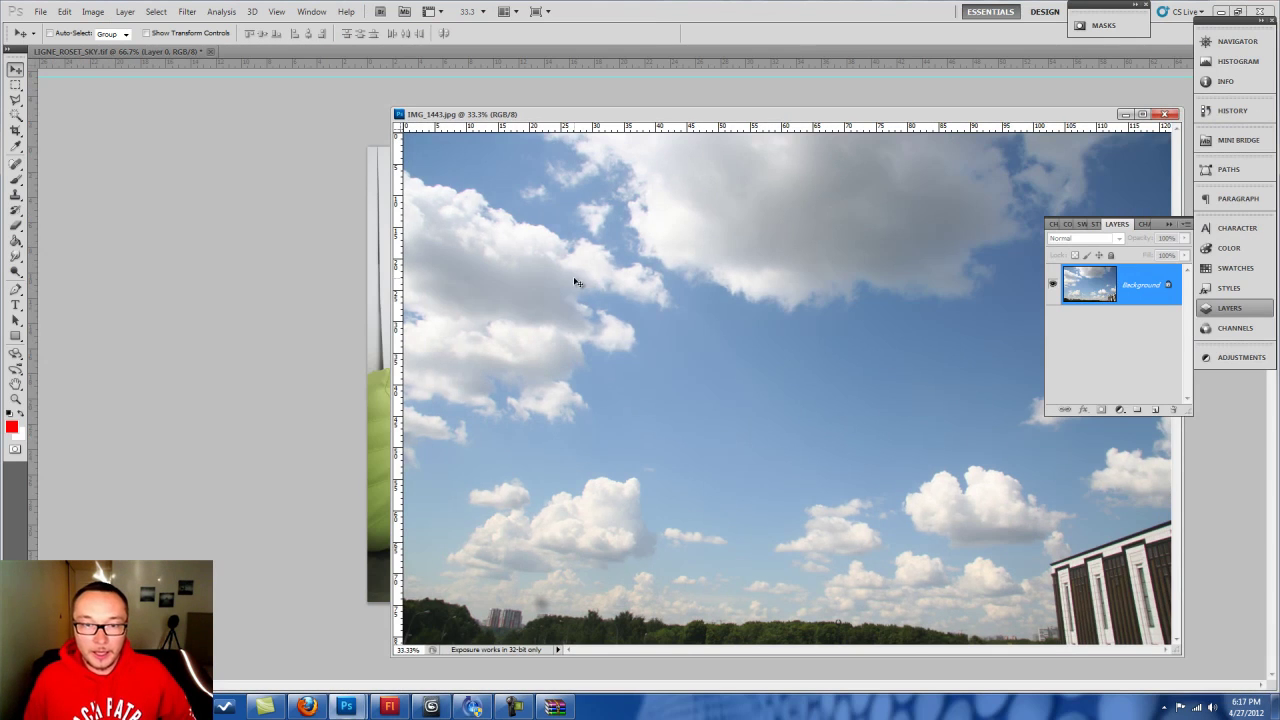
pyautogui.moveTo(370, 278); pyautogui.dragTo(370, 280)
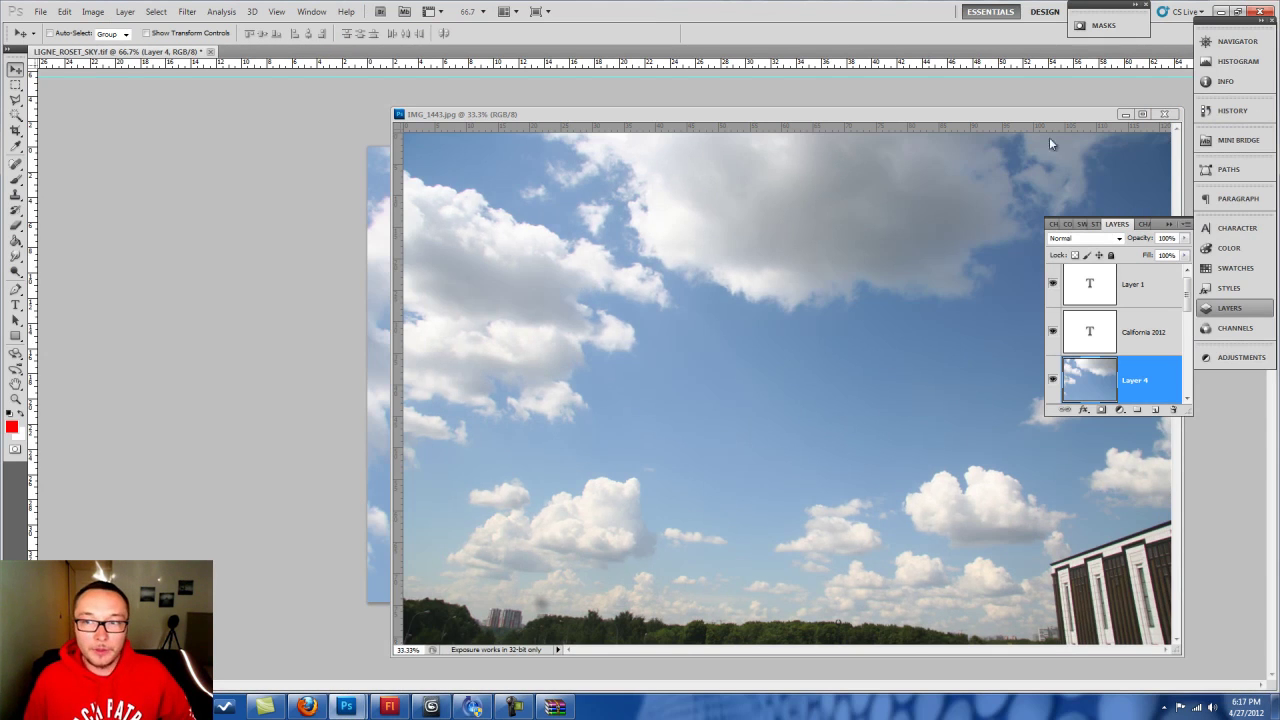
pyautogui.click(1172, 116)
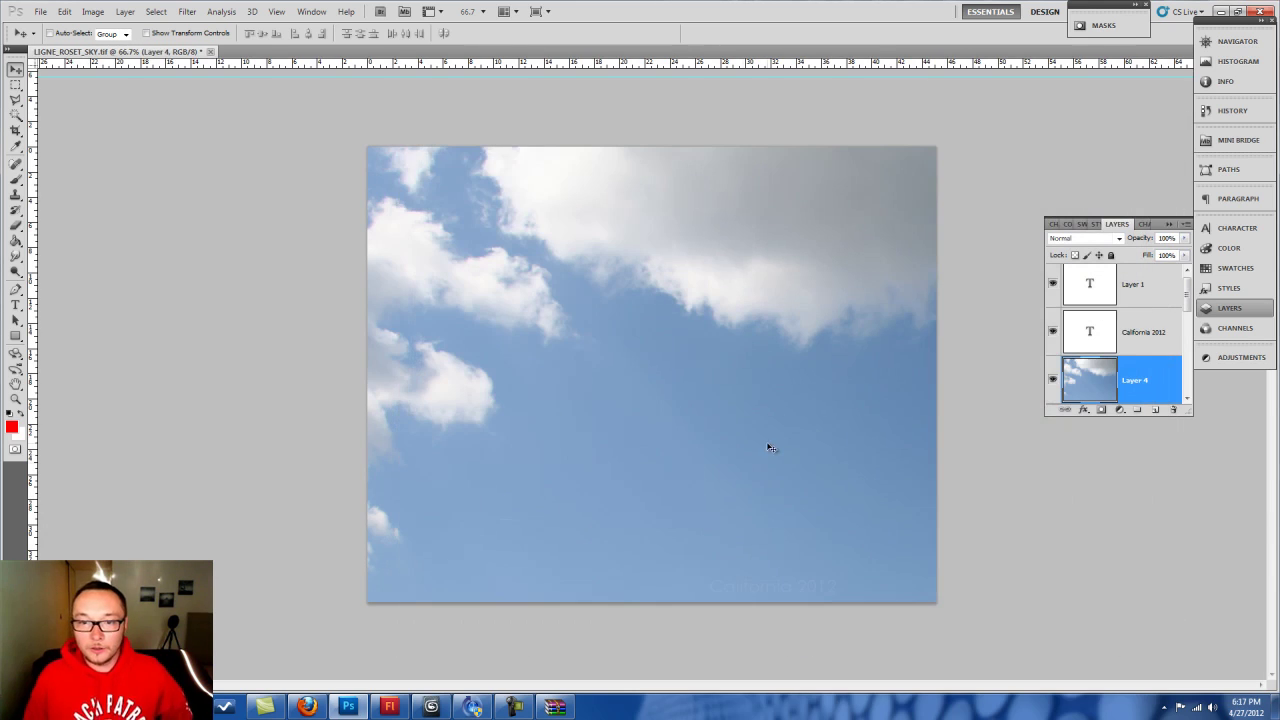
pyautogui.moveTo(699, 479); pyautogui.dragTo(762, 427)
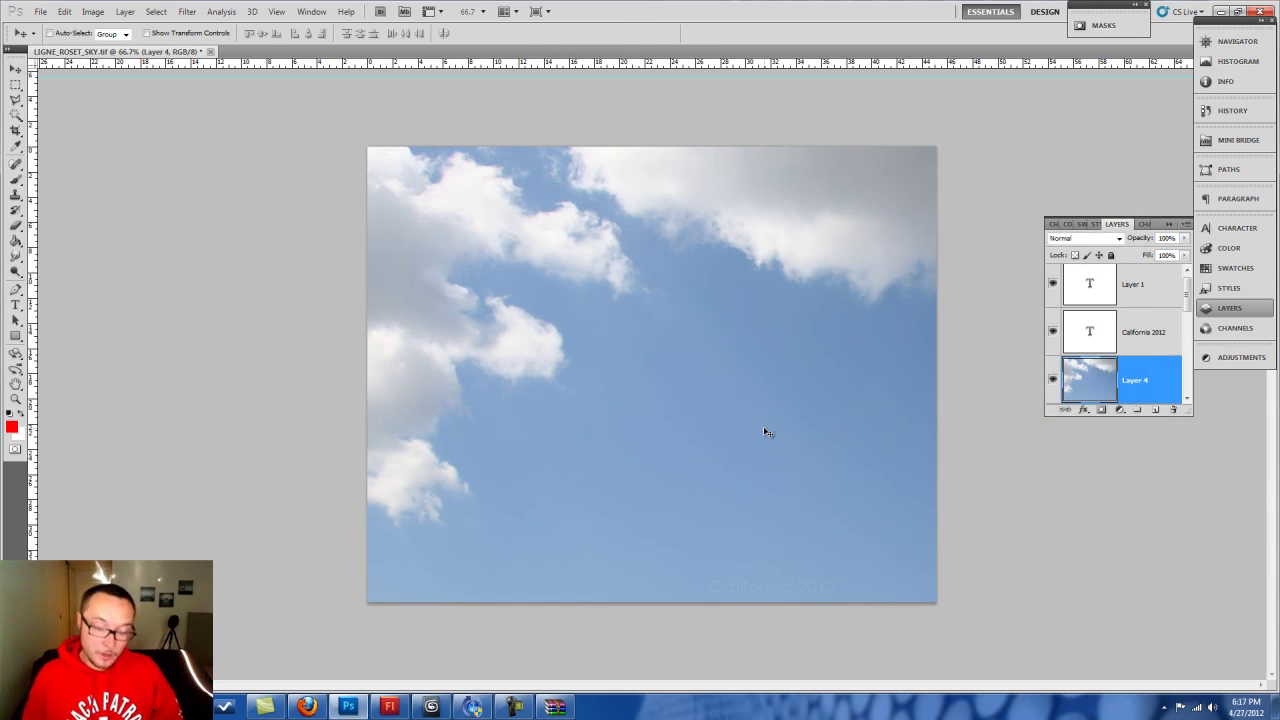
# - Scale the sky layer to 41.10% and position it over the room render
pyautogui.hotkey('ctrl', 't')
pyautogui.hotkey('ctrl', '-')
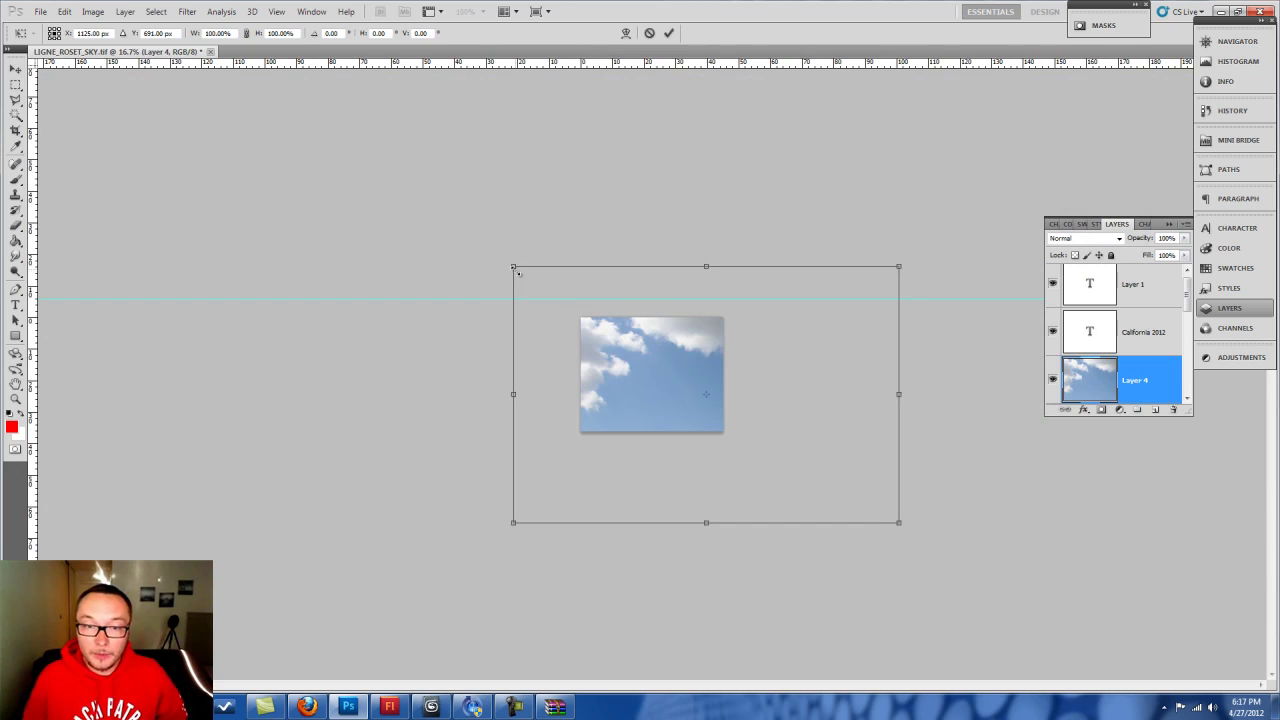
pyautogui.moveTo(514, 268); pyautogui.dragTo(614, 320)
pyautogui.moveTo(700, 388); pyautogui.dragTo(645, 360)
pyautogui.moveTo(723, 431); pyautogui.dragTo(731, 402)
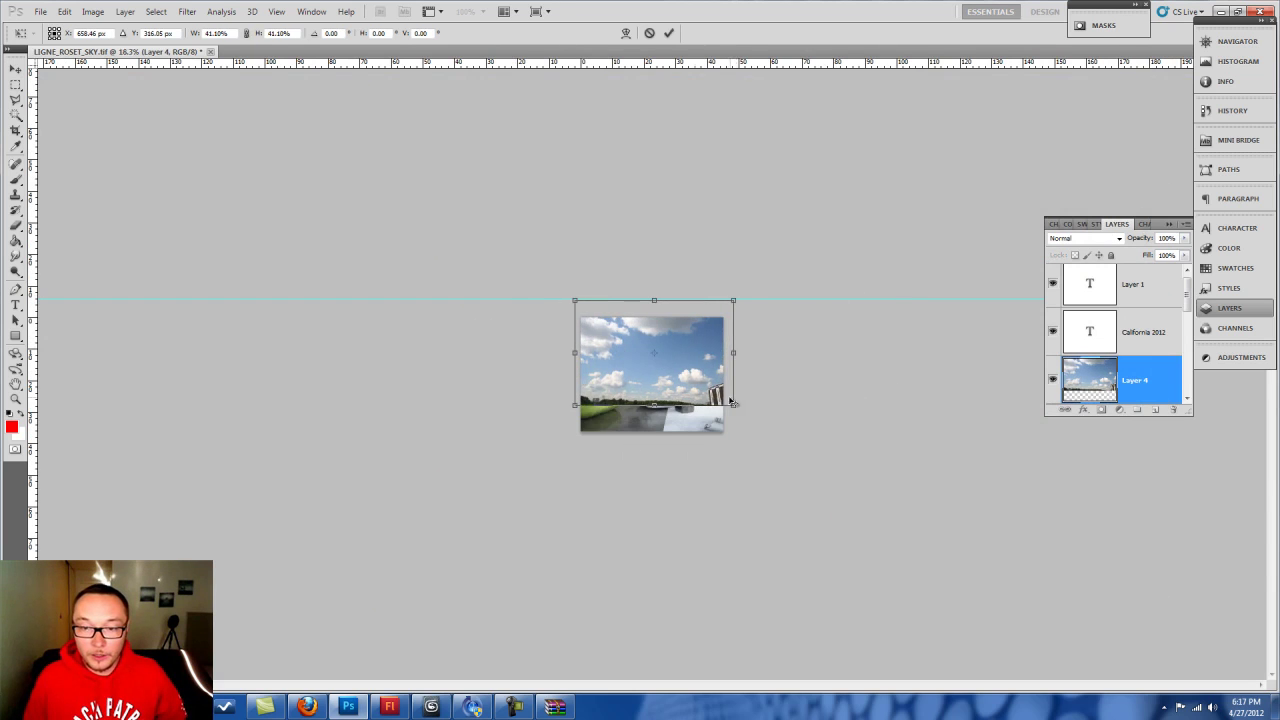
pyautogui.hotkey('ctrl', '+')
pyautogui.hotkey('ctrl', '+')
pyautogui.hotkey('ctrl', '+')
pyautogui.hotkey('ctrl', '+')
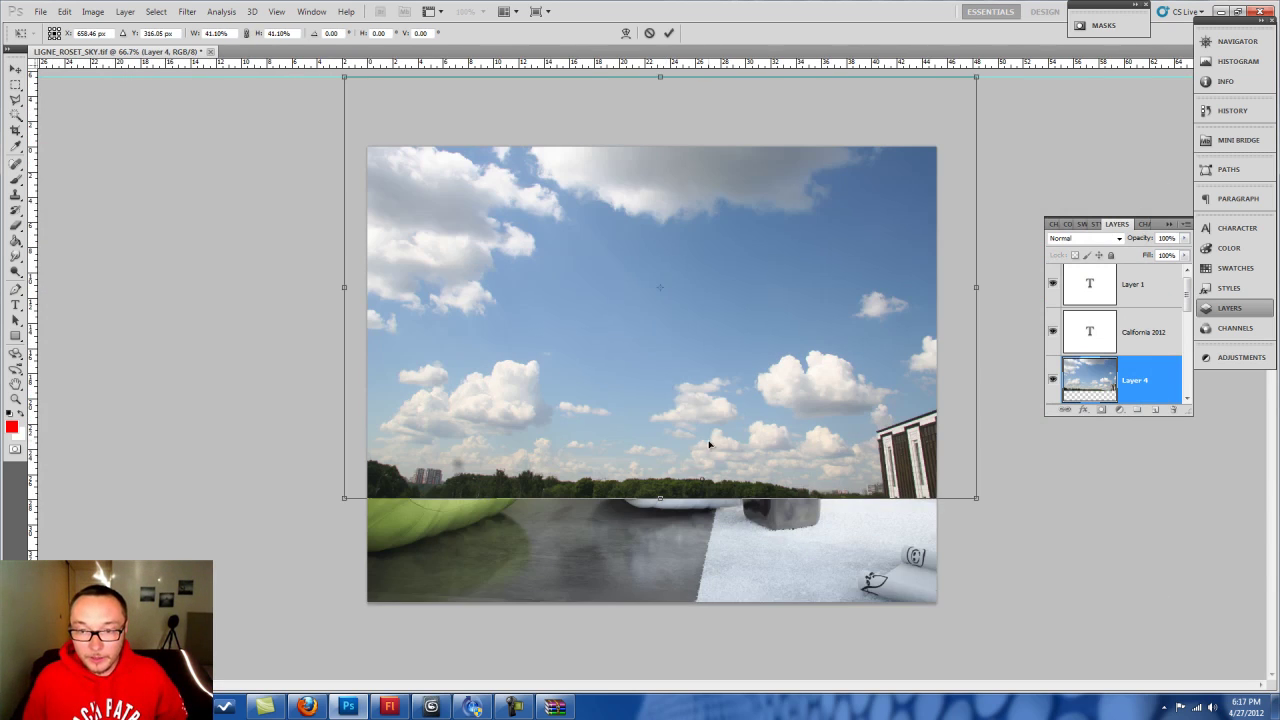
pyautogui.hotkey('ctrl', '-')
pyautogui.moveTo(614, 433); pyautogui.dragTo(635, 391)
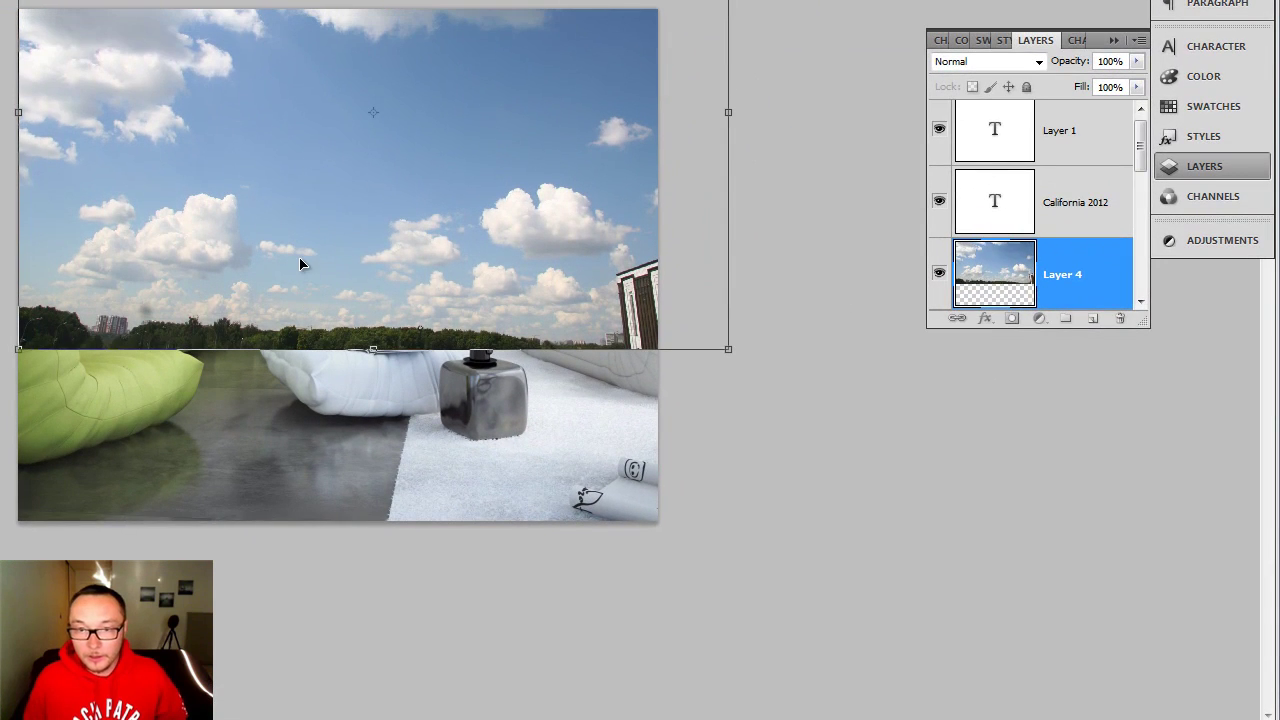
pyautogui.press('Return')
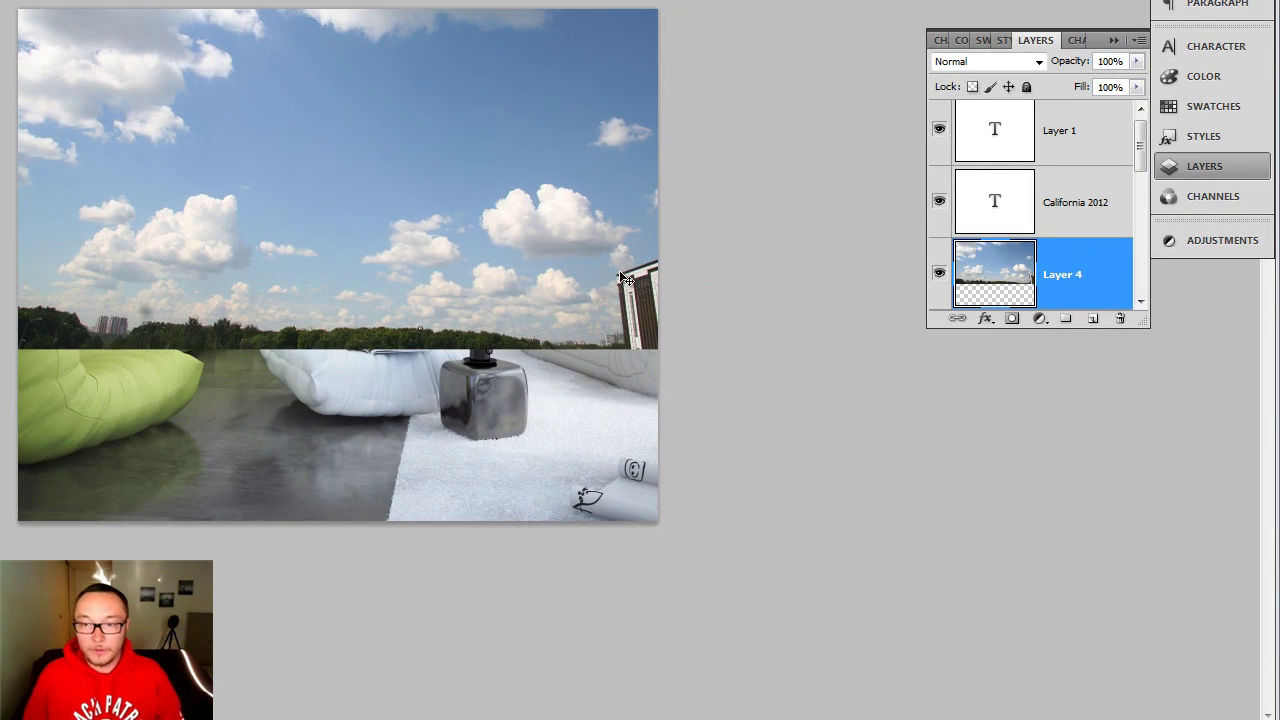
# - Try several blend modes on the sky layer and settle on Overlay
pyautogui.click(987, 64)
pyautogui.click(972, 177)
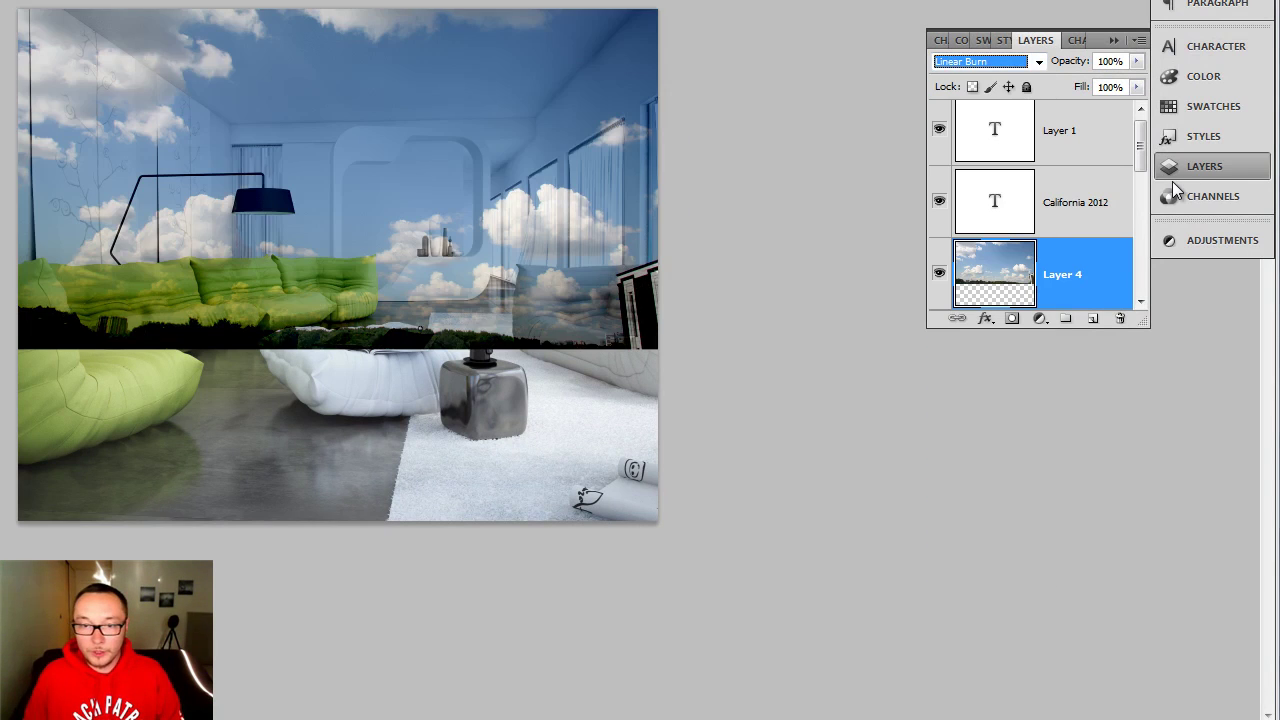
pyautogui.press('Down')
pyautogui.press('Down')
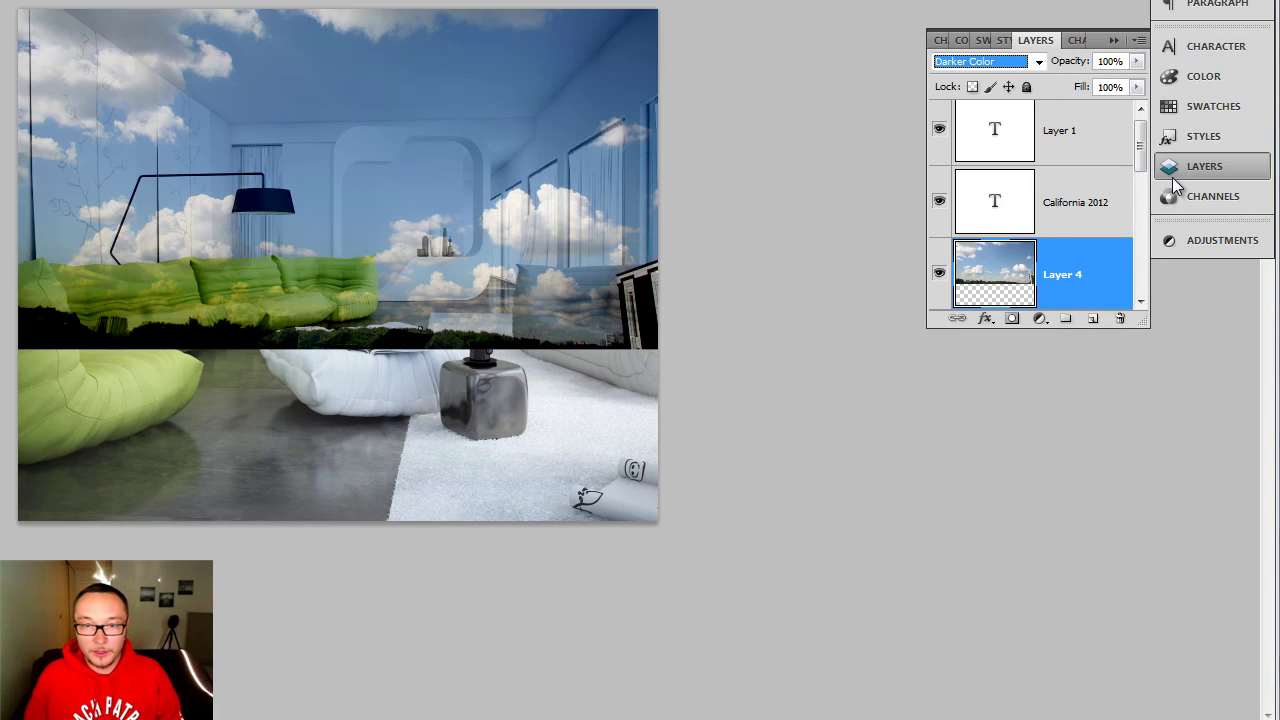
pyautogui.press('Up')
pyautogui.press('Down')
pyautogui.press('Down')
pyautogui.press('Down')
pyautogui.press('Down')
pyautogui.press('Down')
pyautogui.press('Down')
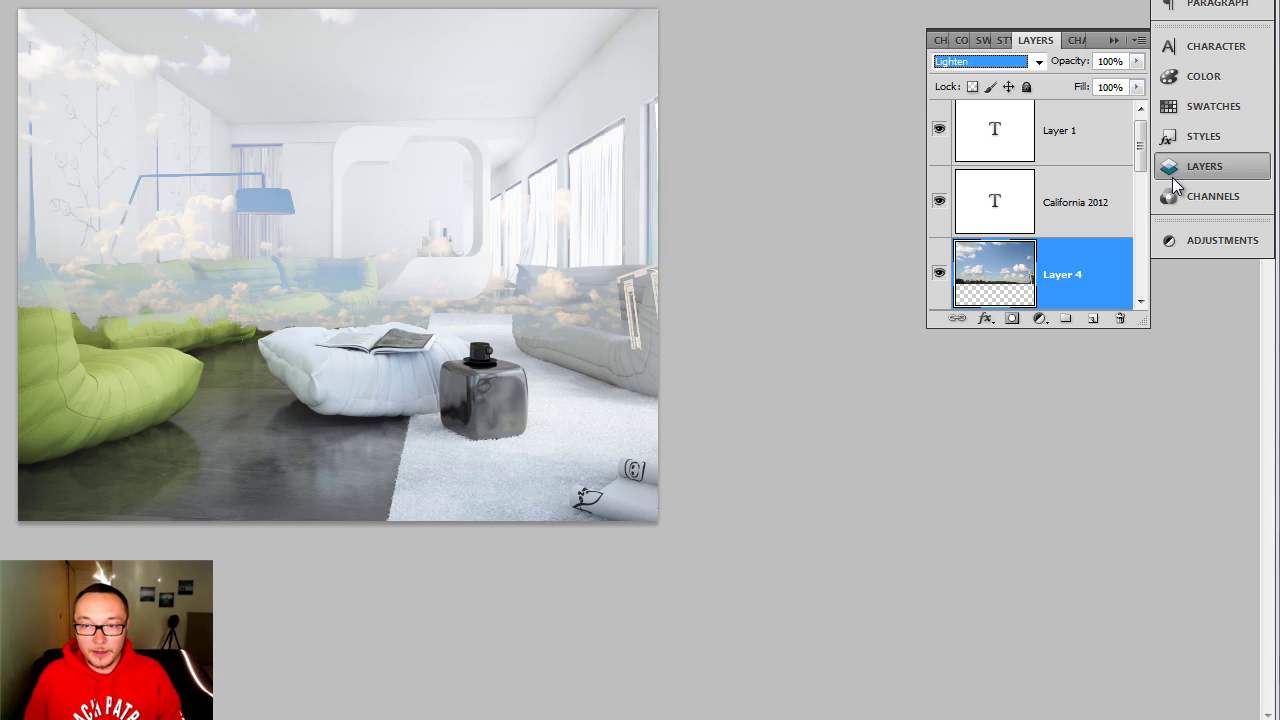
pyautogui.press('Up')
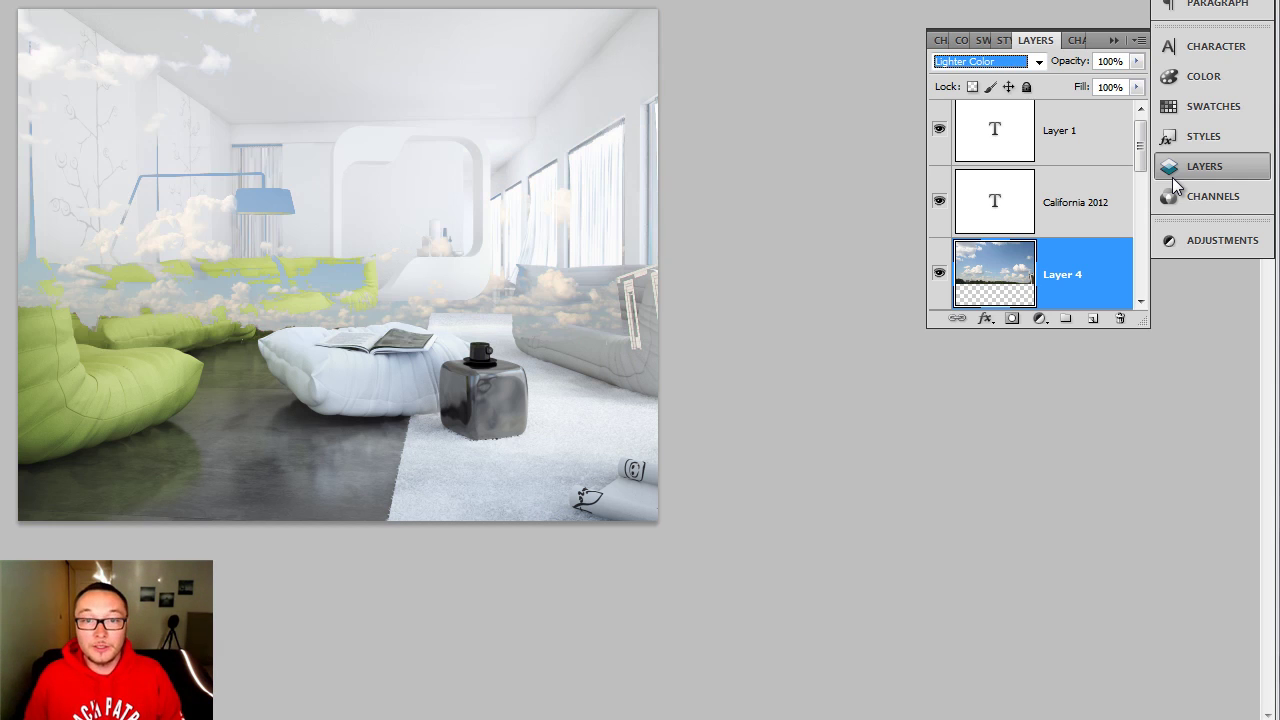
pyautogui.press('Down')
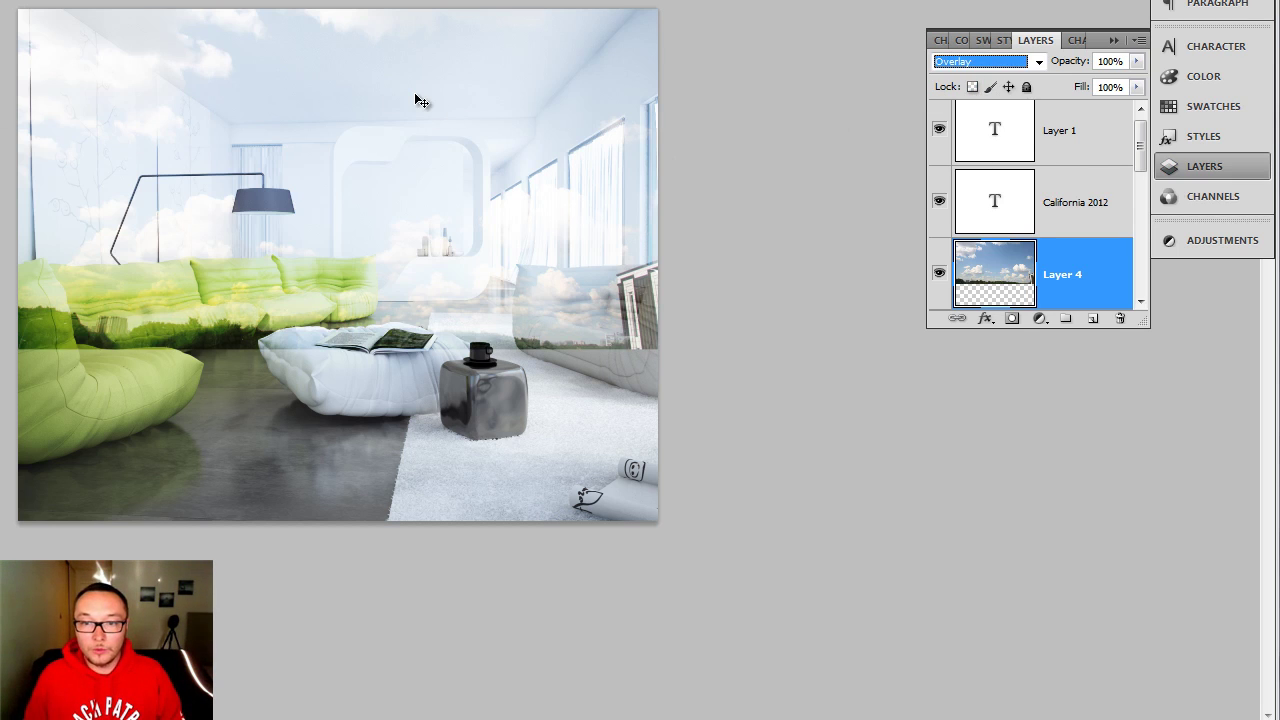
pyautogui.click(764, 77)
pyautogui.keyDown('alt'); pyautogui.scroll(3, 560, 134); pyautogui.keyUp('alt')
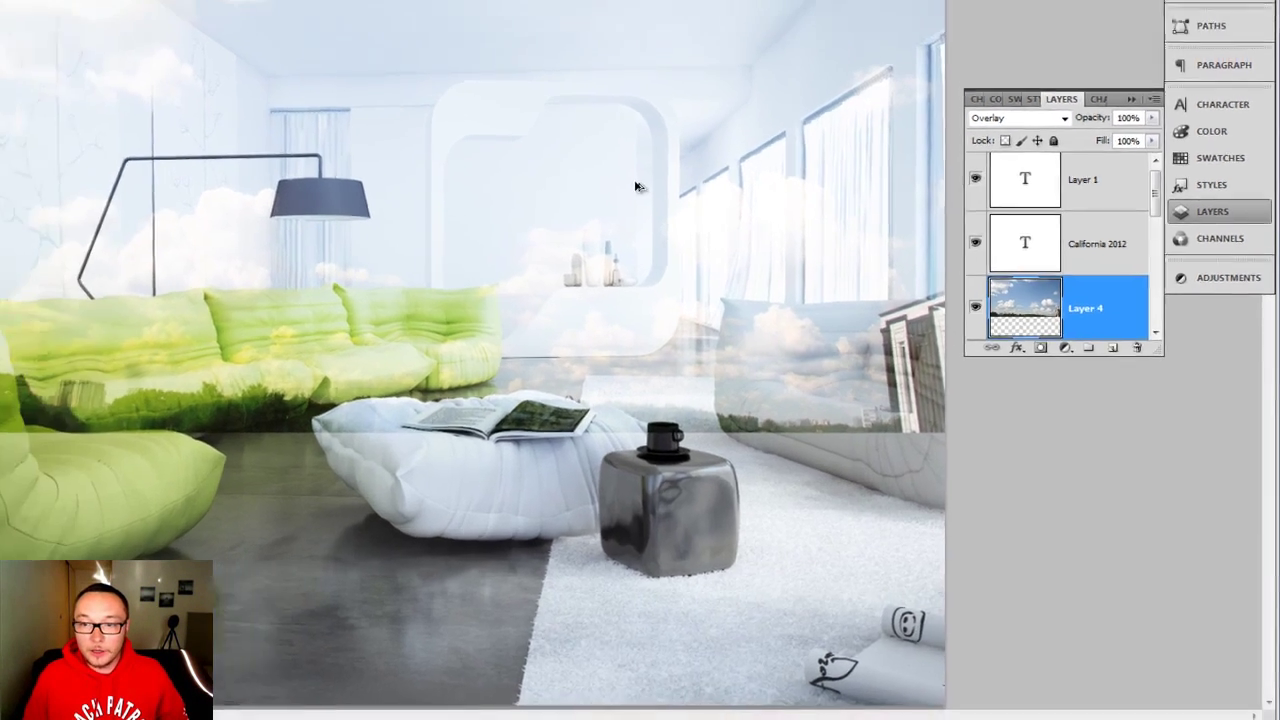
pyautogui.keyDown('alt'); pyautogui.scroll(-1, 795, 287); pyautogui.keyUp('alt')
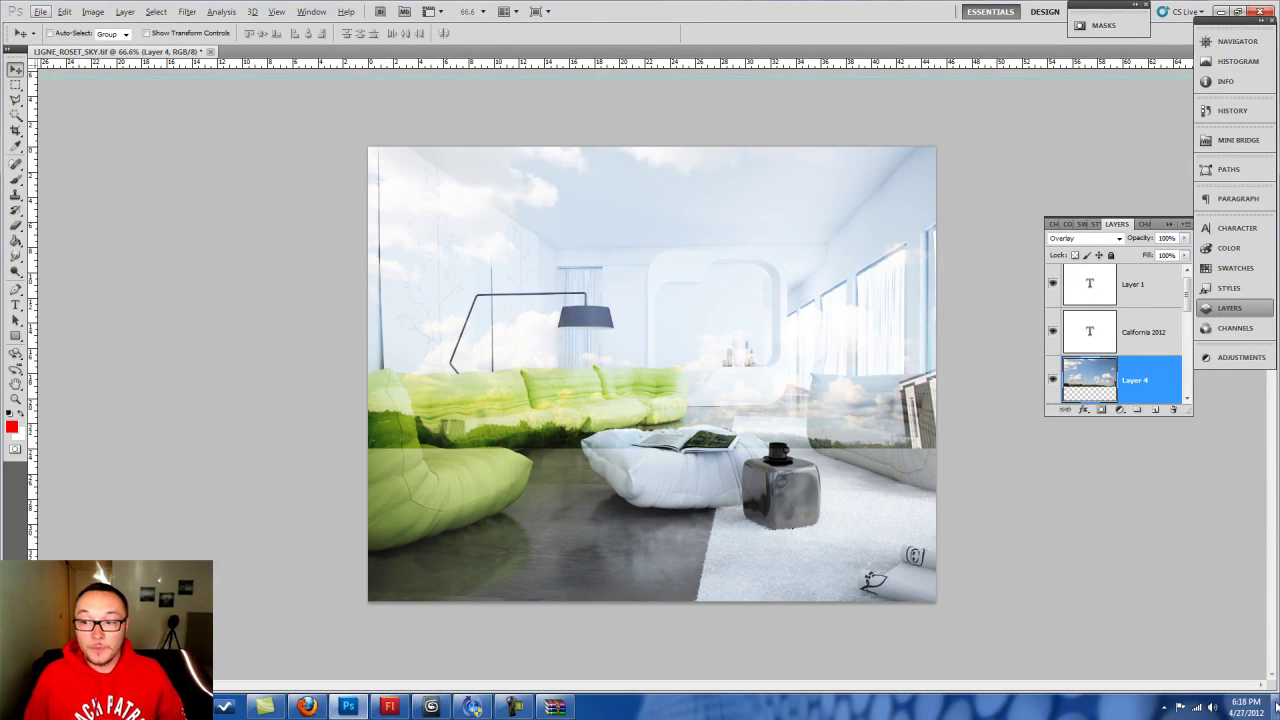
# - Open mask.jpg in Photoshop and return to the LIGNE_ROSET_SKY.tif document
pyautogui.click(1221, 11)
pyautogui.moveTo(197, 253); pyautogui.dragTo(380, 49)
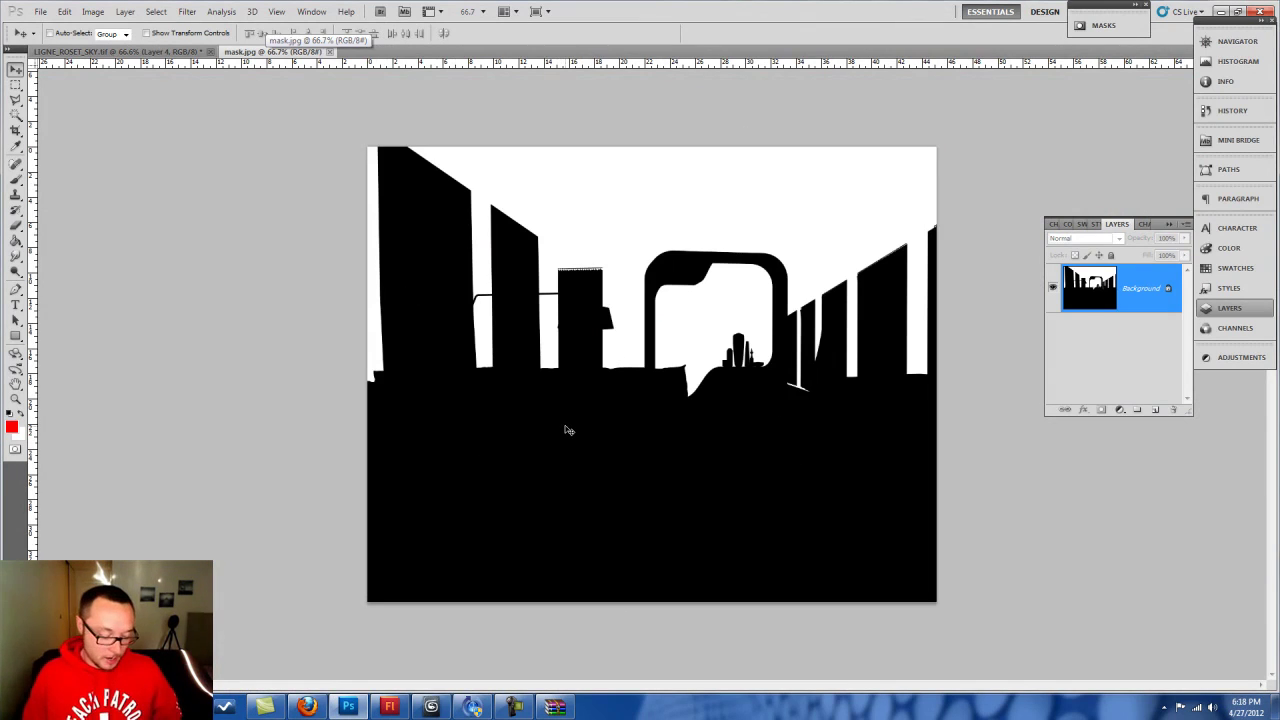
pyautogui.click(200, 51)
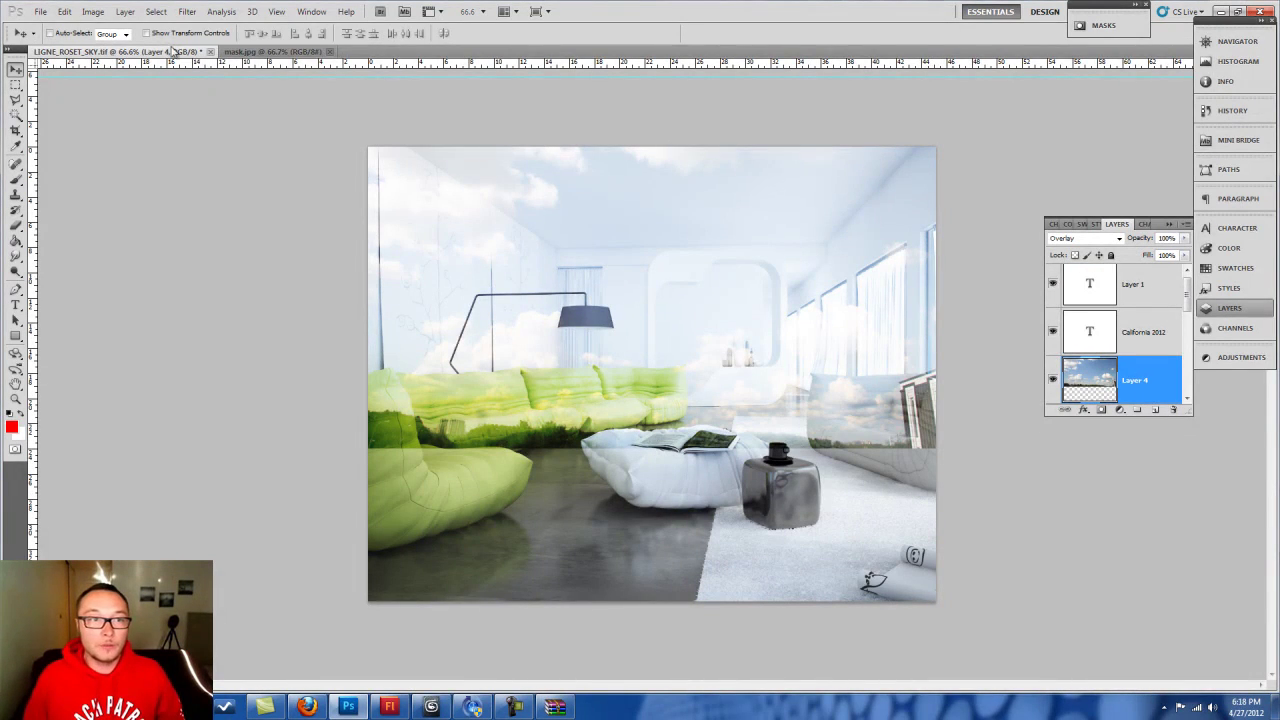
# - Add a Reveal All mask to Layer 4 and paste the window silhouette into it
pyautogui.click(92, 12)
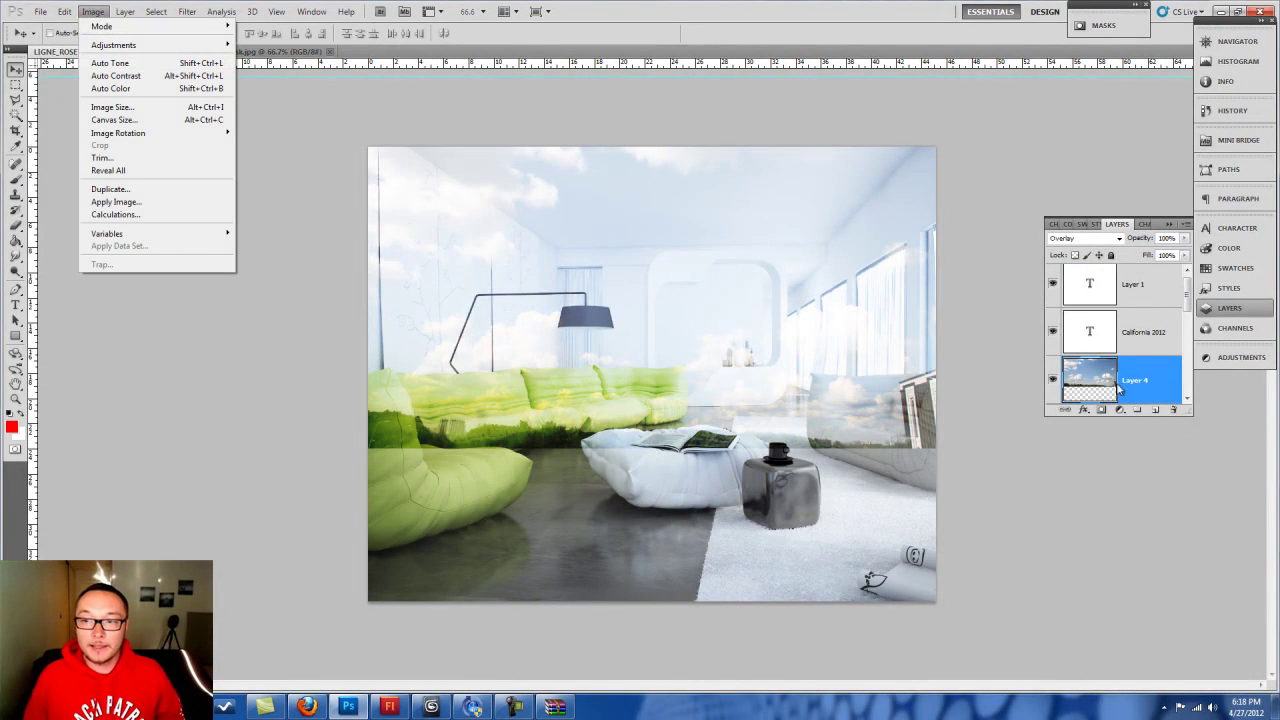
pyautogui.moveTo(125, 11)
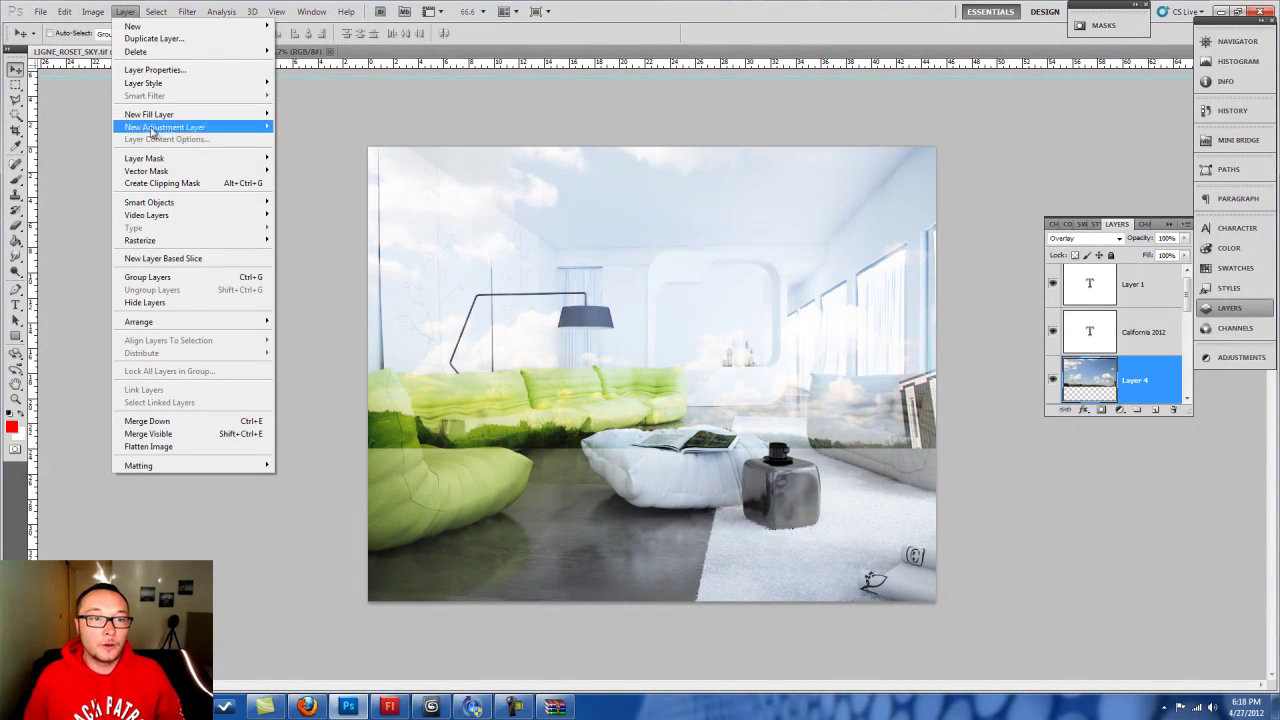
pyautogui.moveTo(268, 159)
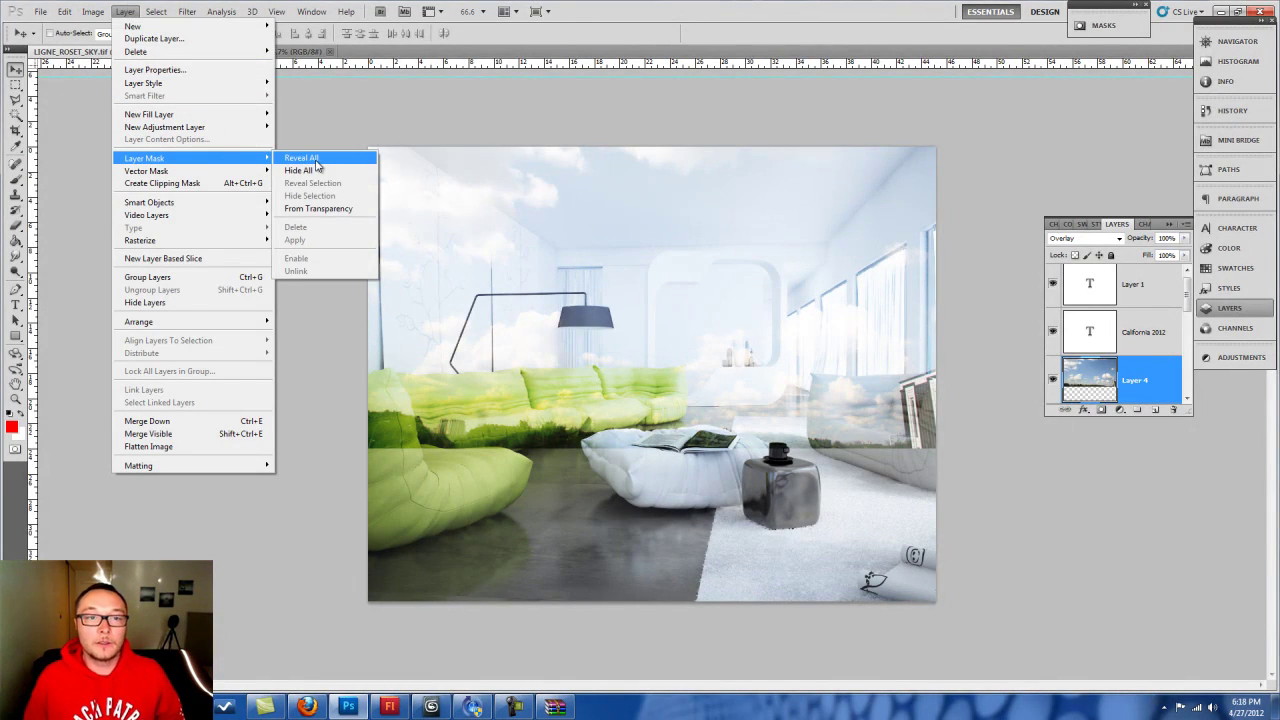
pyautogui.click(315, 159)
pyautogui.click(1144, 224)
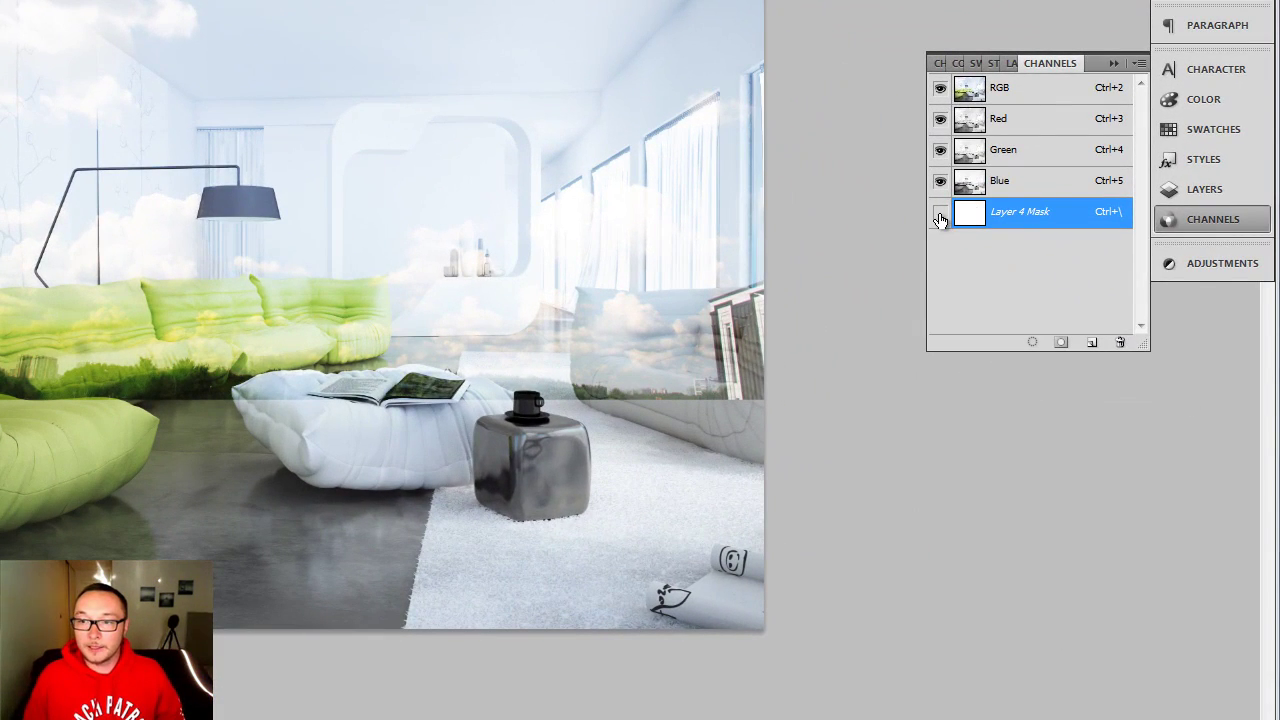
pyautogui.click(965, 236)
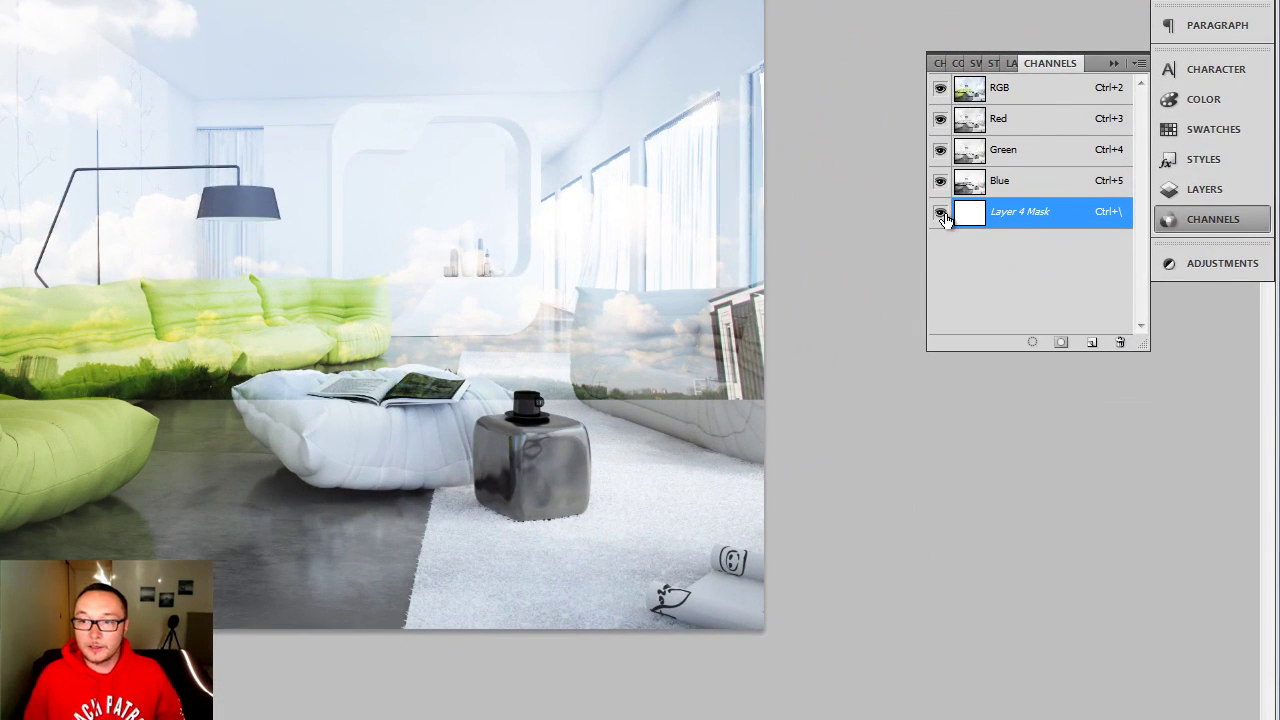
pyautogui.hotkey('ctrl', 'v')
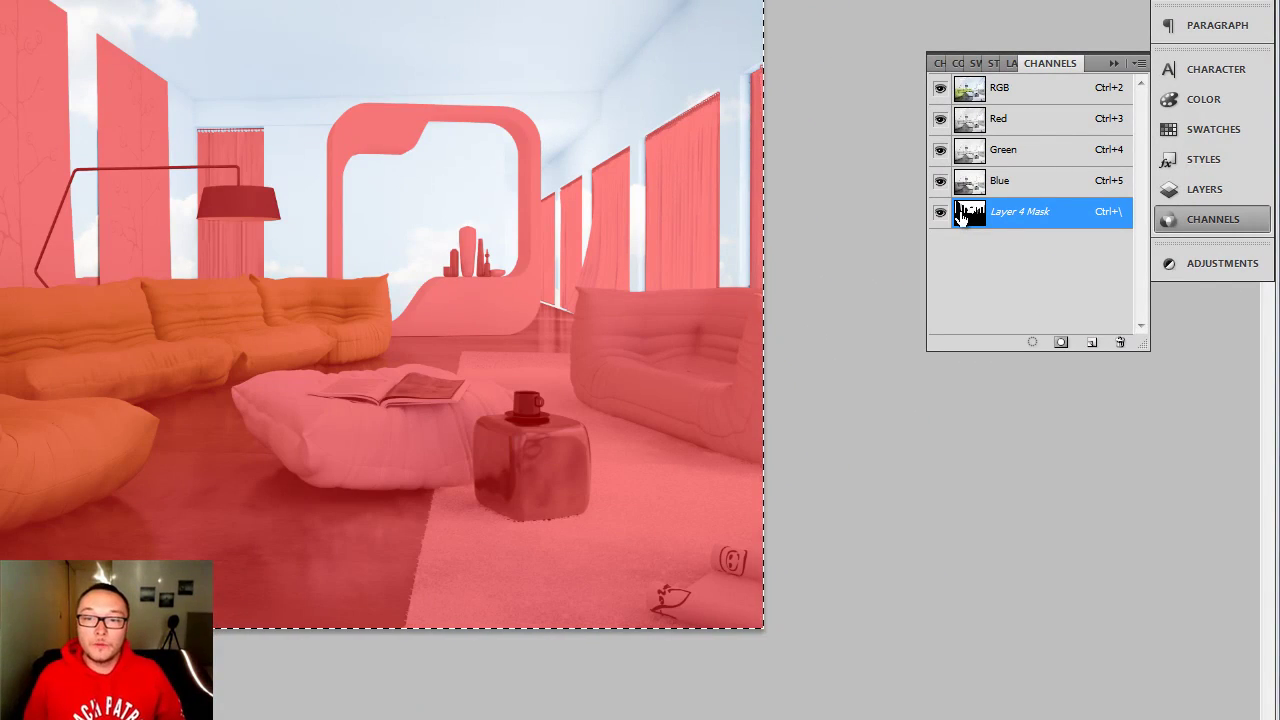
pyautogui.click(1012, 63)
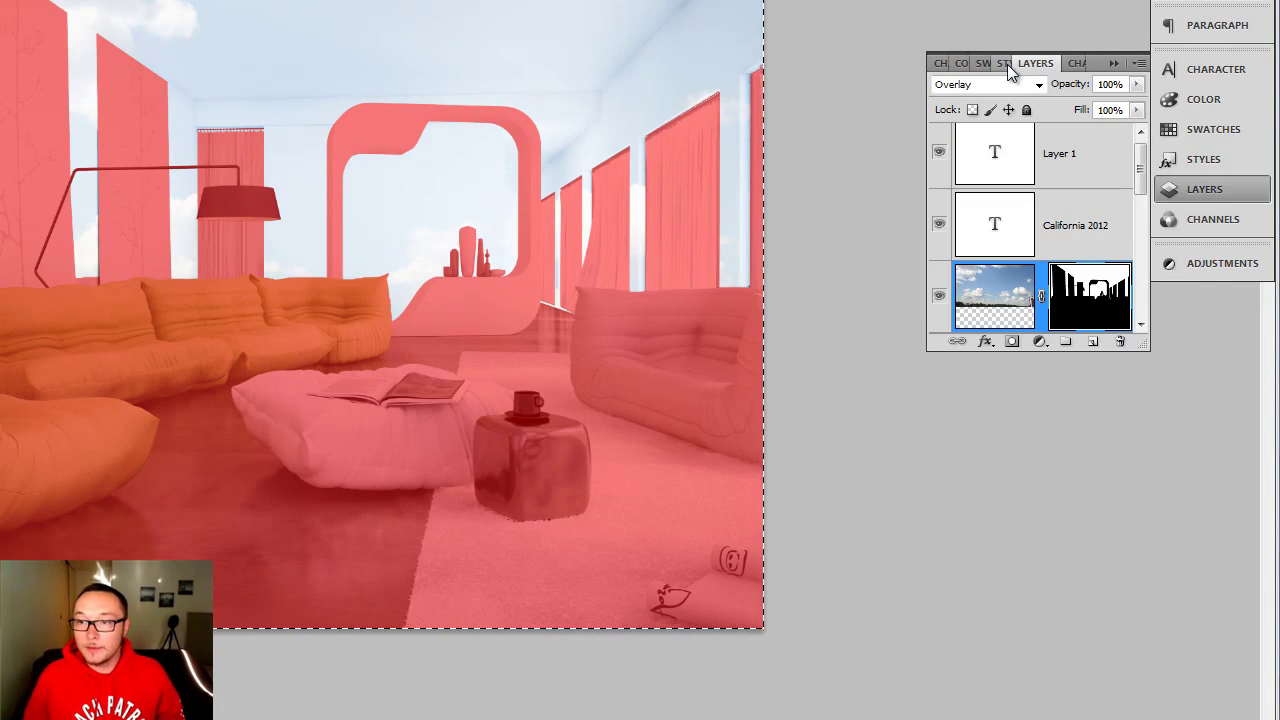
pyautogui.click(941, 298)
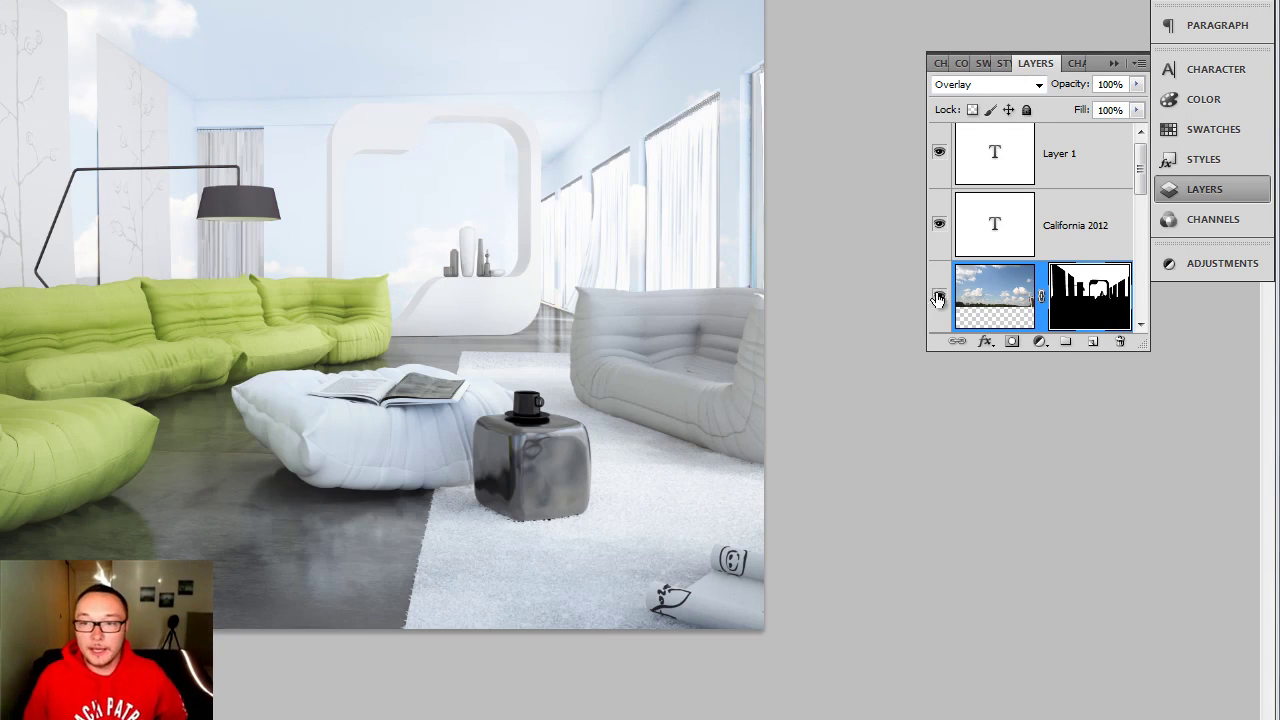
# - Toggle the sky layer to compare, then try Hard Light, Hard Mix and Difference blending
pyautogui.click(940, 299)
pyautogui.click(940, 299)
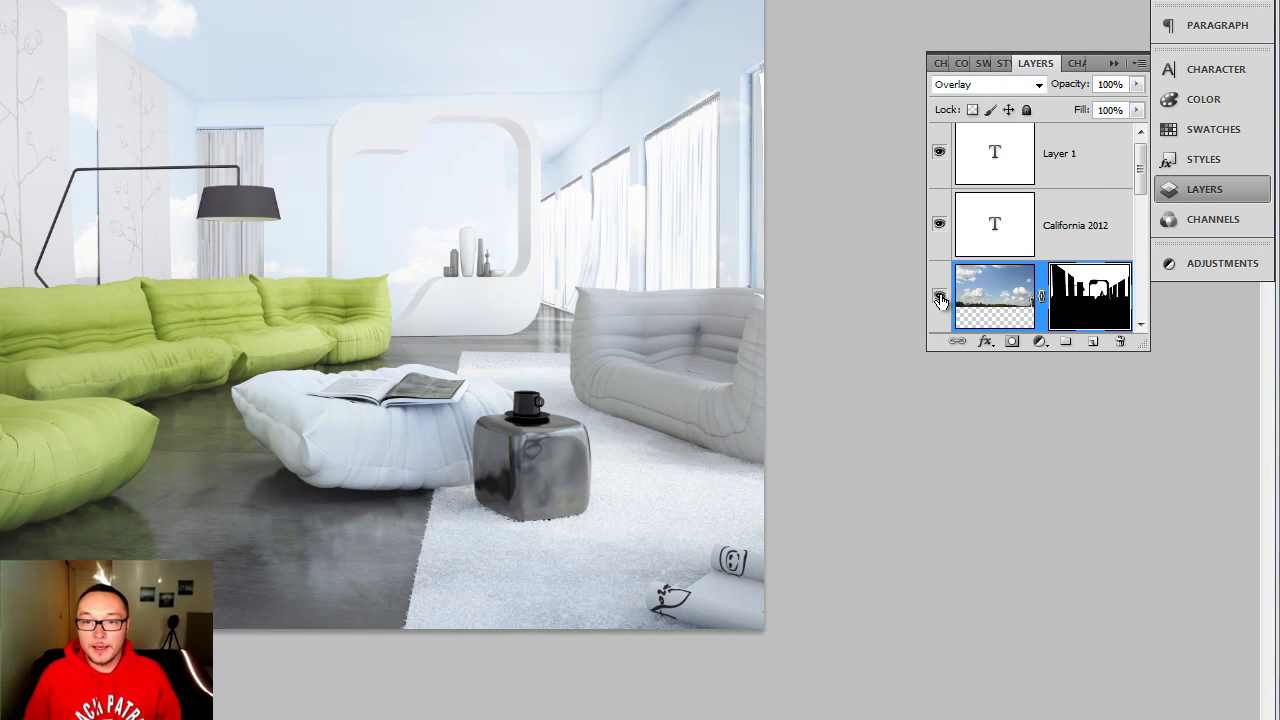
pyautogui.click(940, 299)
pyautogui.click(940, 299)
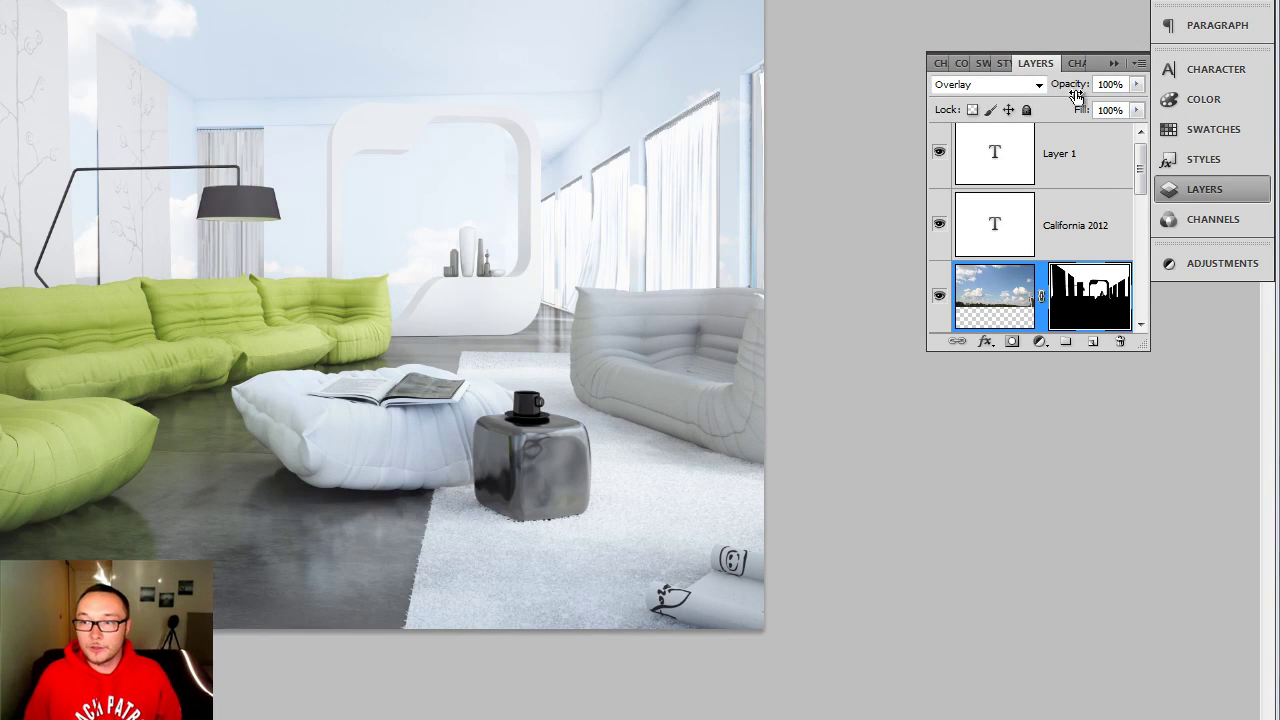
pyautogui.click(1008, 84)
pyautogui.click(1008, 84)
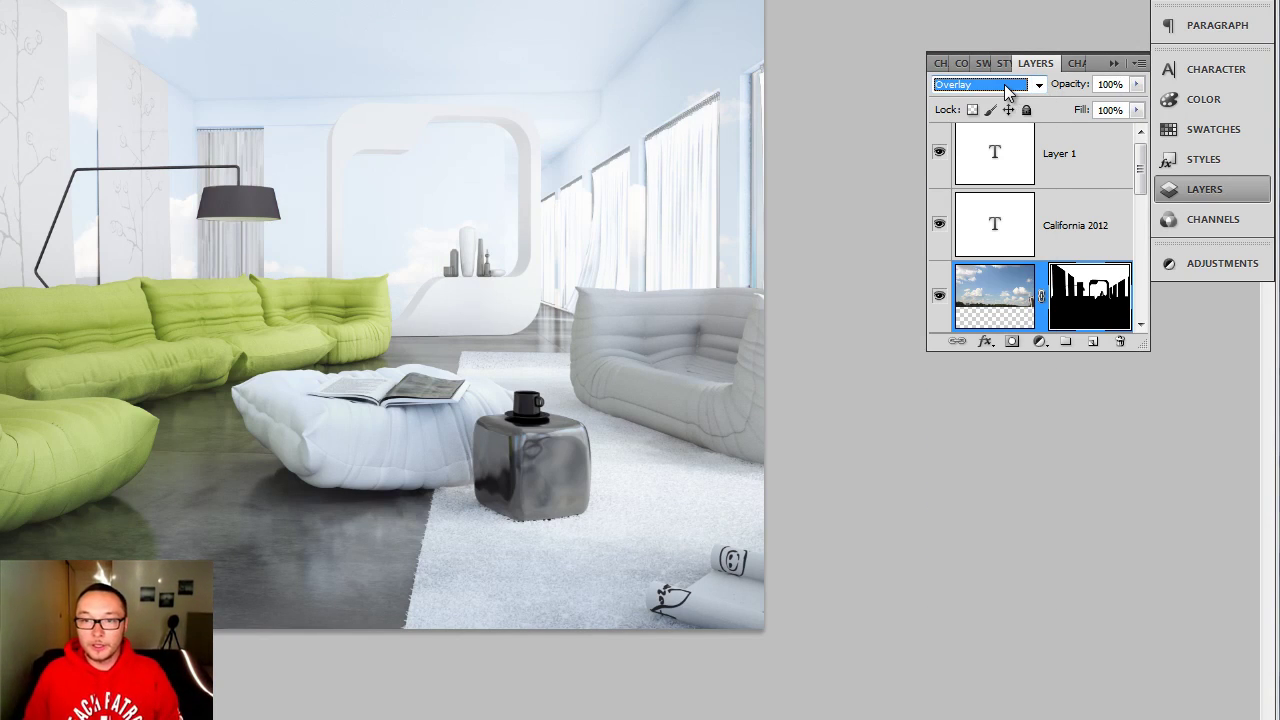
pyautogui.press('Down')
pyautogui.press('Down')
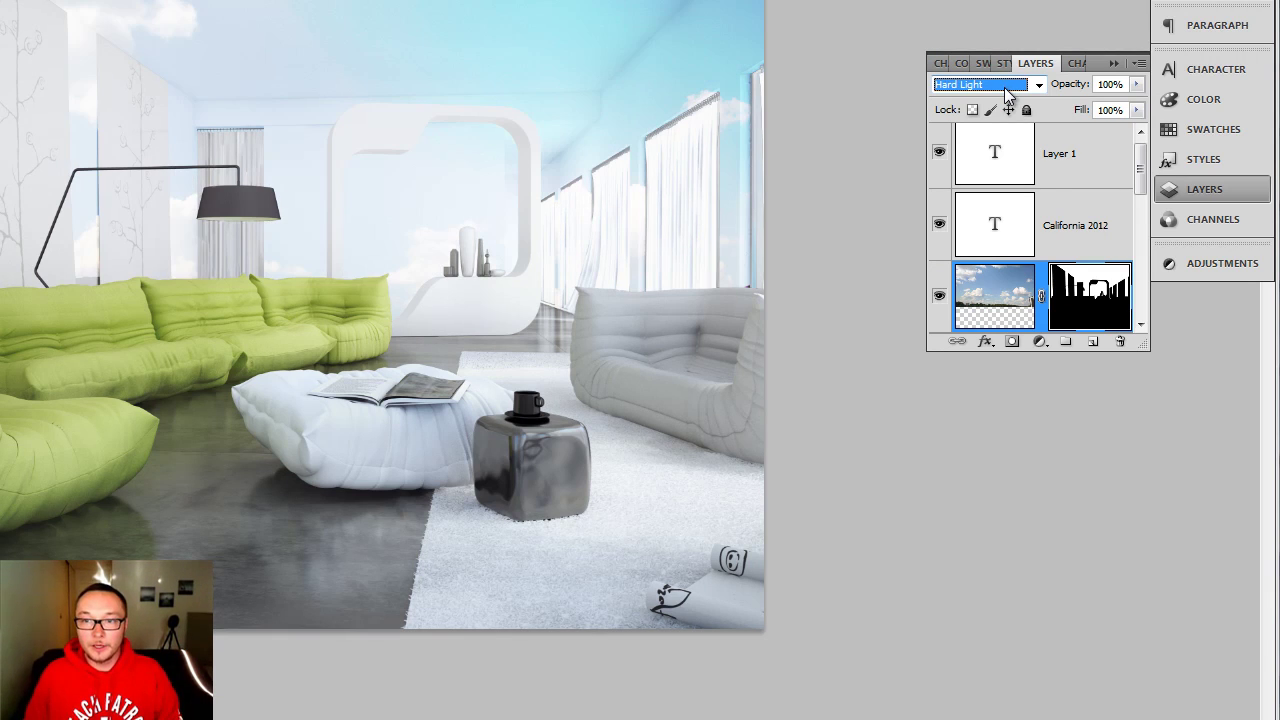
pyautogui.press('Down')
pyautogui.press('Down')
pyautogui.press('Down')
pyautogui.press('Down')
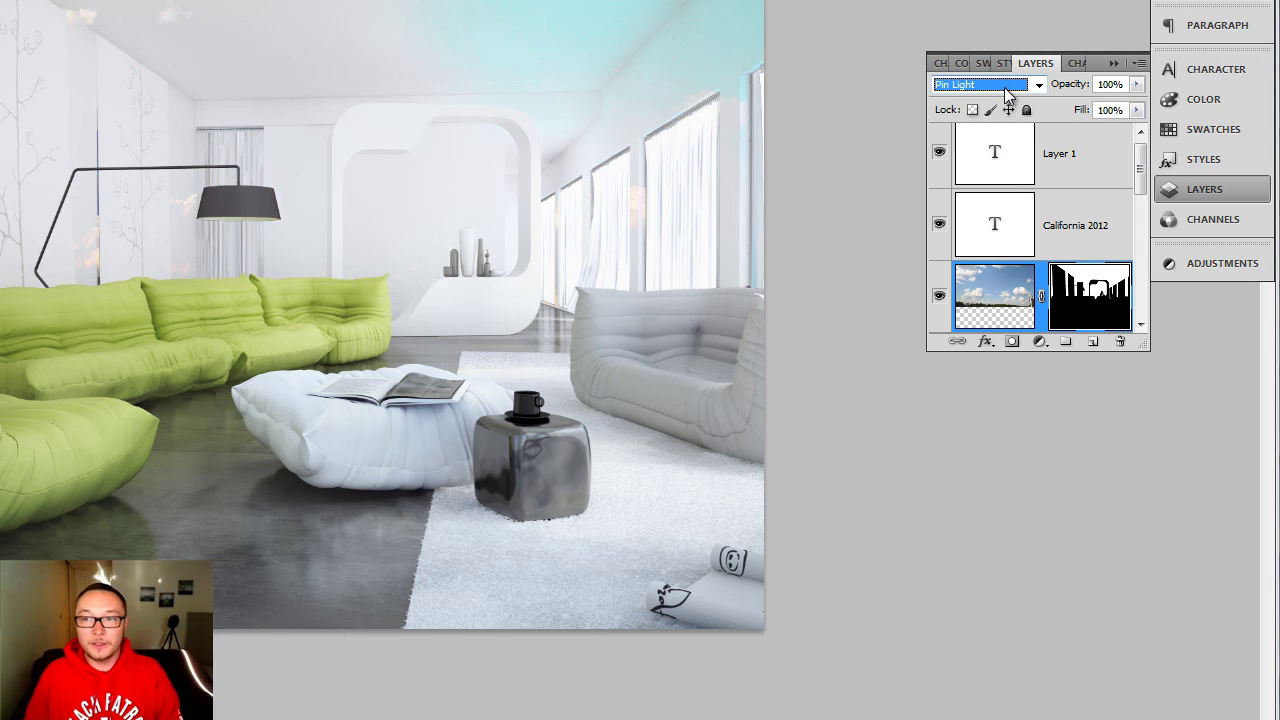
pyautogui.press('Down')
pyautogui.press('Down')
pyautogui.press('Up')
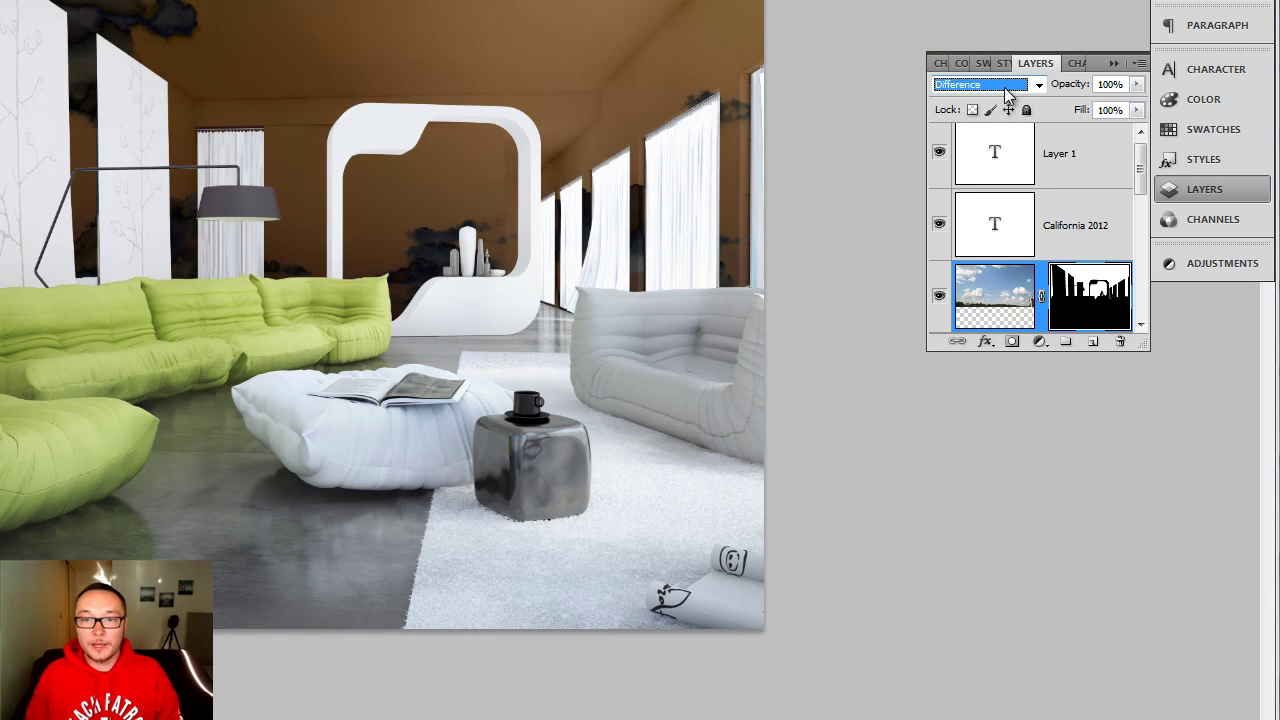
# - Set the sky layer to 43% opacity with Overlay blending
pyautogui.click(1136, 84)
pyautogui.moveTo(1115, 103); pyautogui.dragTo(1053, 118)
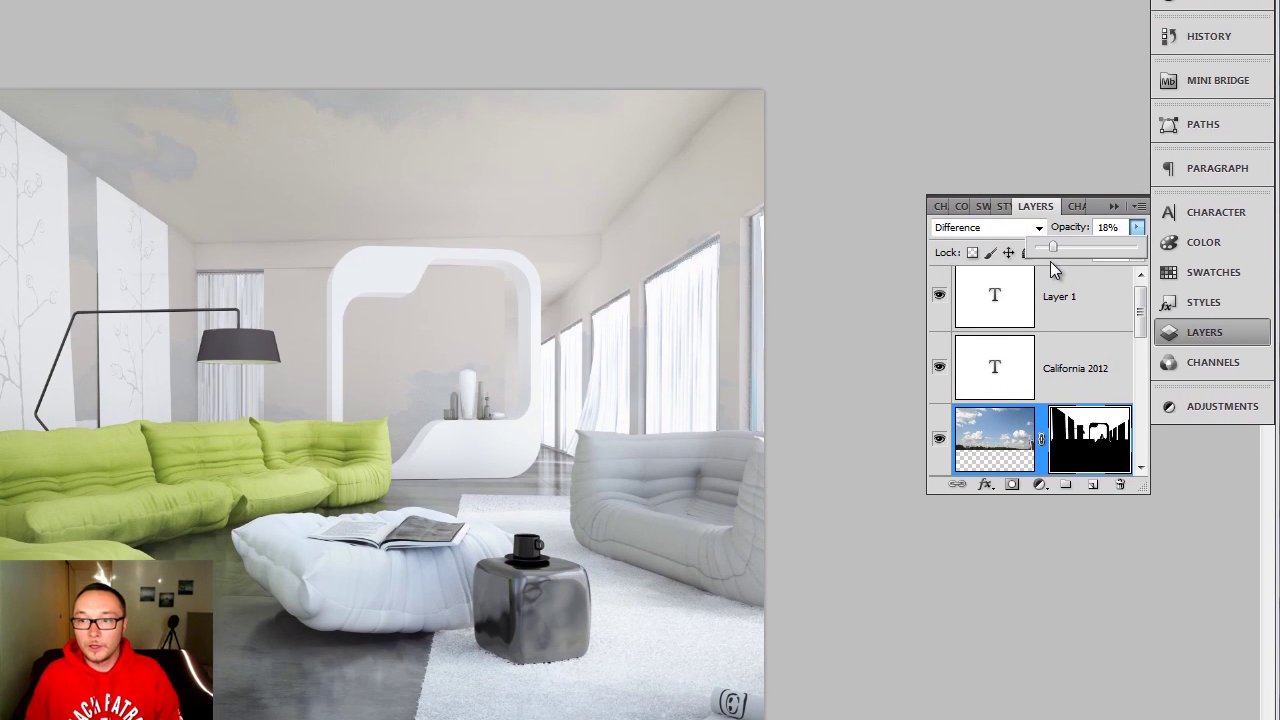
pyautogui.click(997, 231)
pyautogui.press('Up')
pyautogui.press('Up')
pyautogui.press('Up')
pyautogui.press('Up')
pyautogui.press('Return')
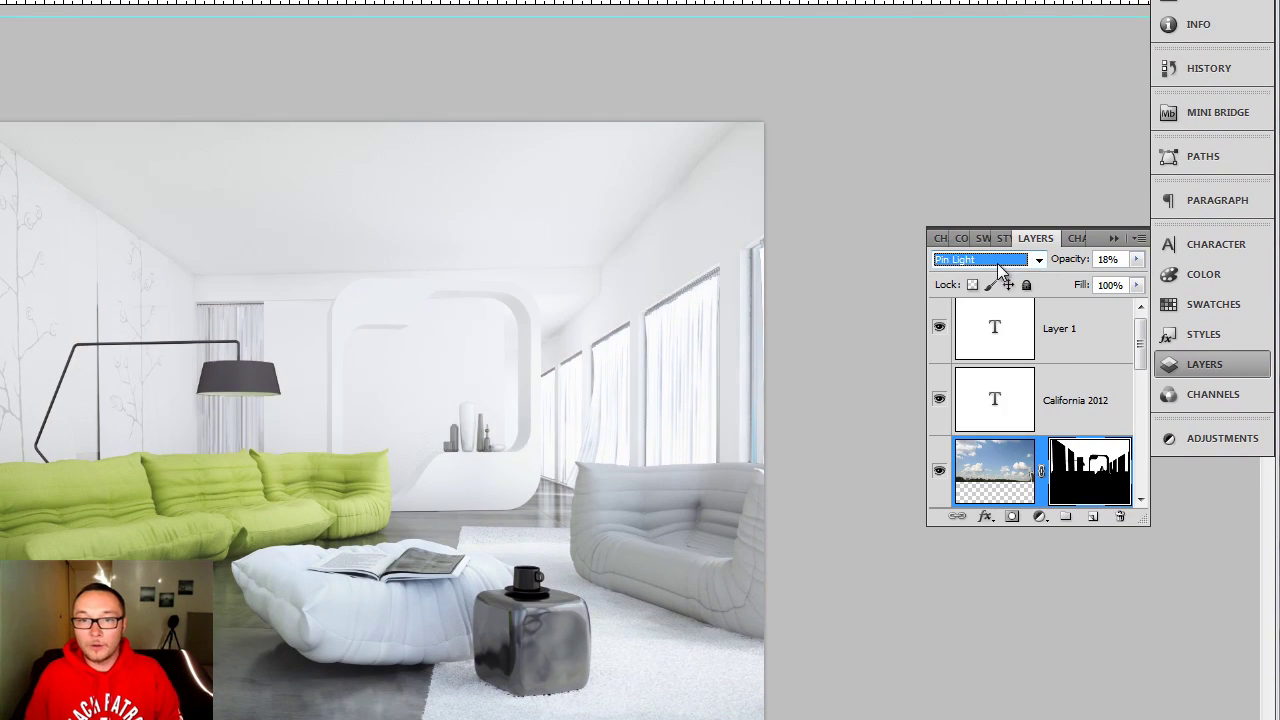
pyautogui.press('Down')
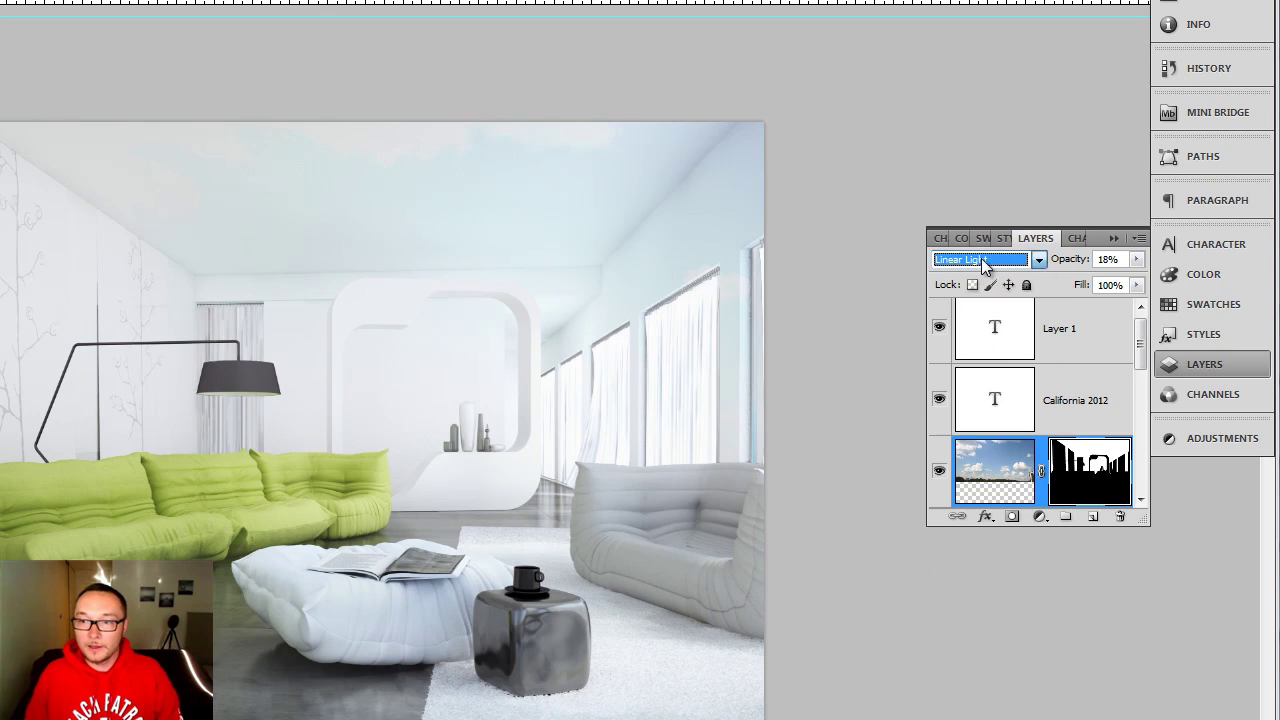
pyautogui.press('Up')
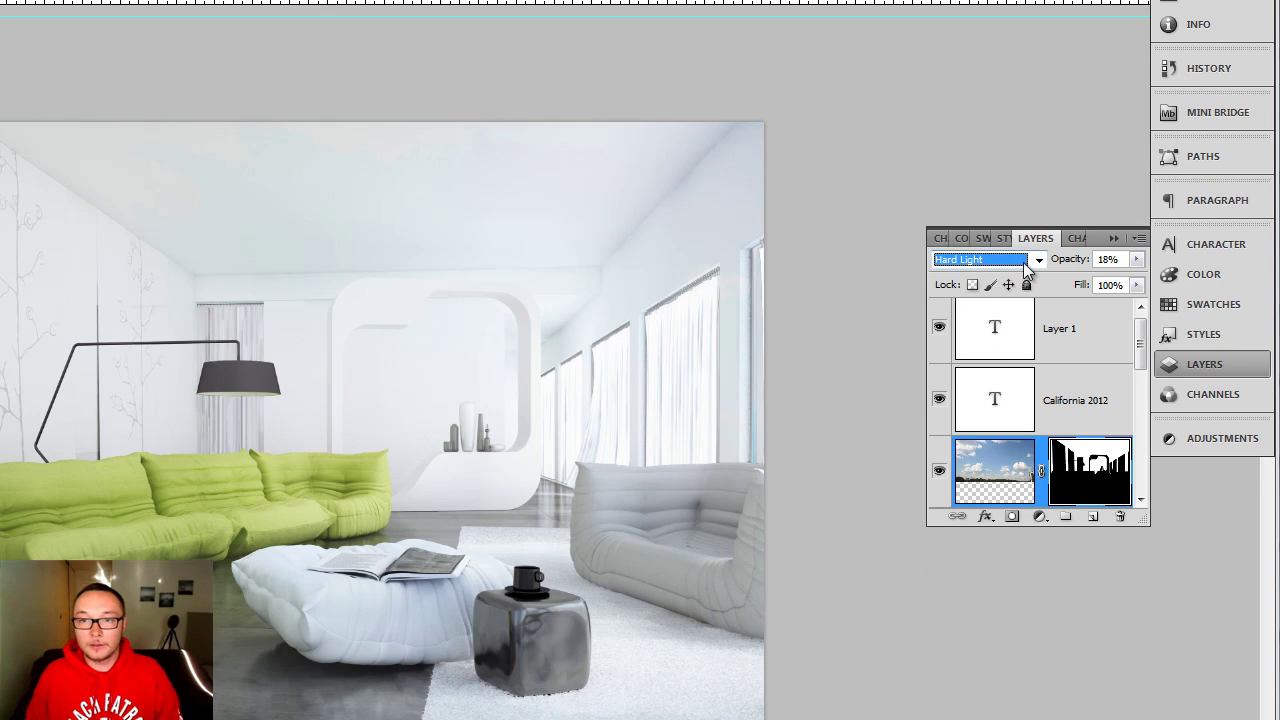
pyautogui.click(1136, 259)
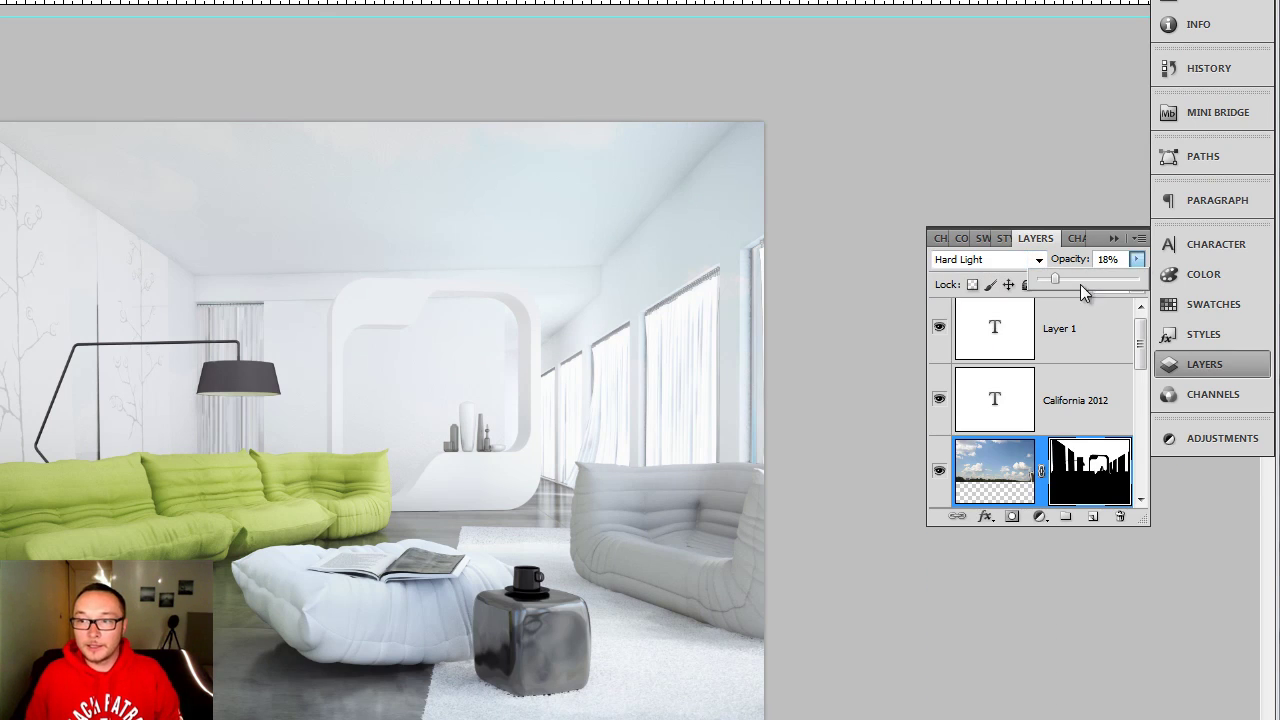
pyautogui.moveTo(1083, 290); pyautogui.dragTo(1086, 286)
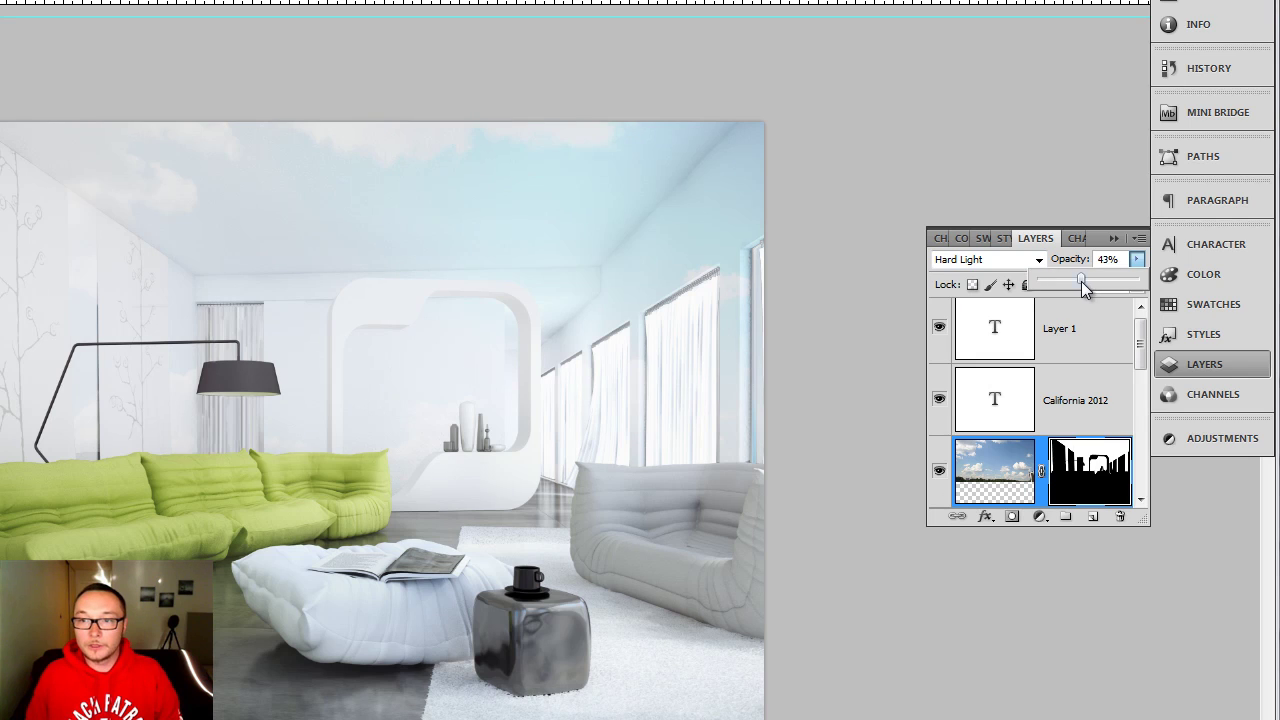
pyautogui.click(1003, 262)
pyautogui.scroll(2, 1003, 262)
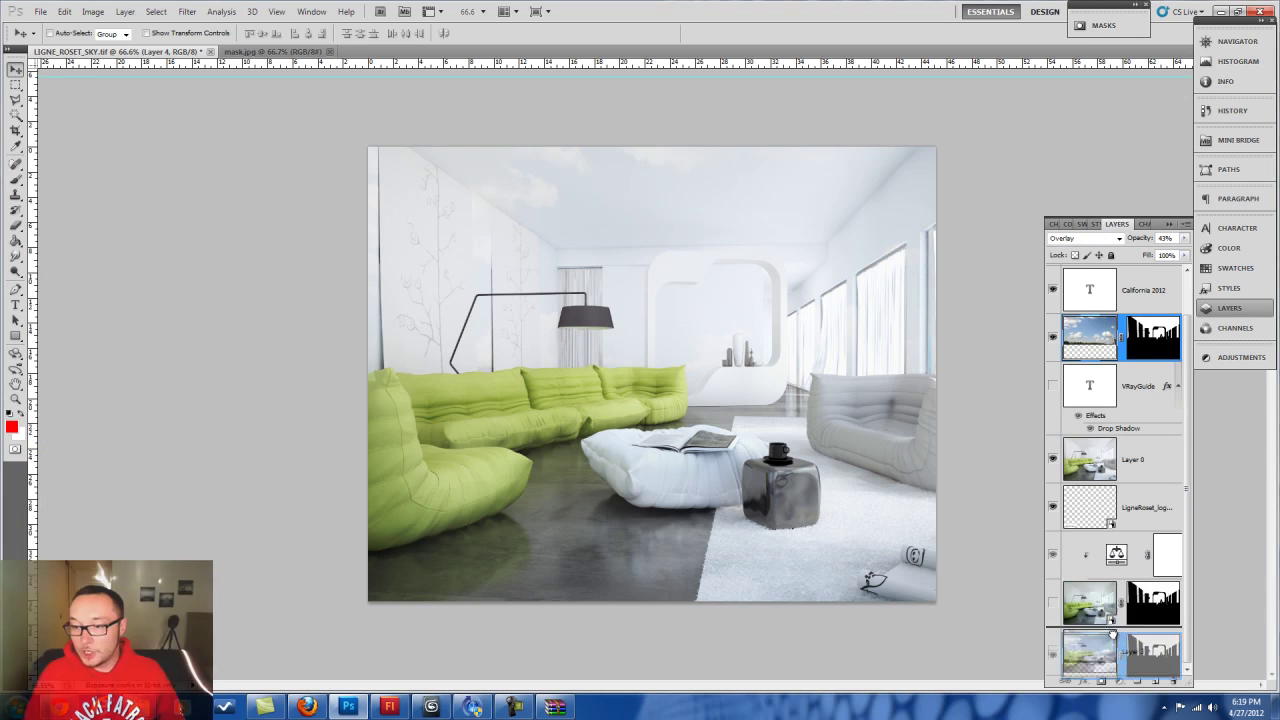
pyautogui.scroll(-3, 1075, 553)
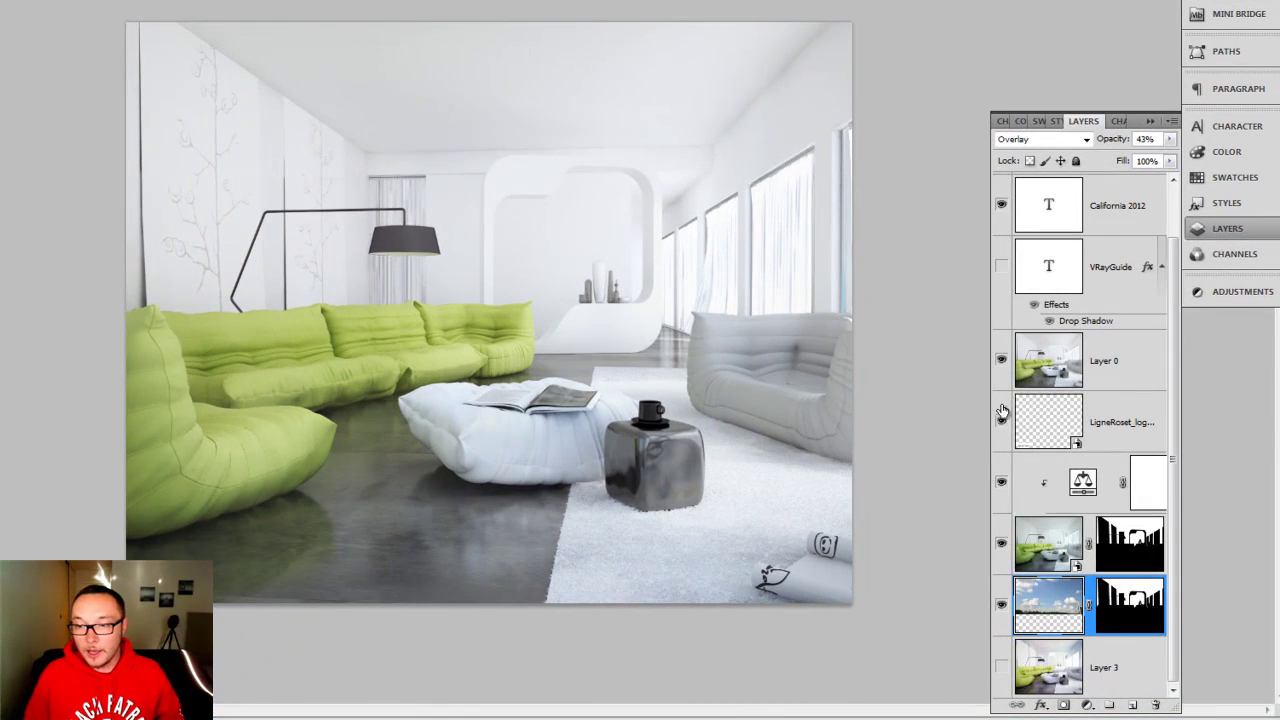
# - Move Layer 0 below the sky layer and delete the Color Balance 1 adjustment layer
pyautogui.moveTo(1050, 360); pyautogui.dragTo(1052, 638)
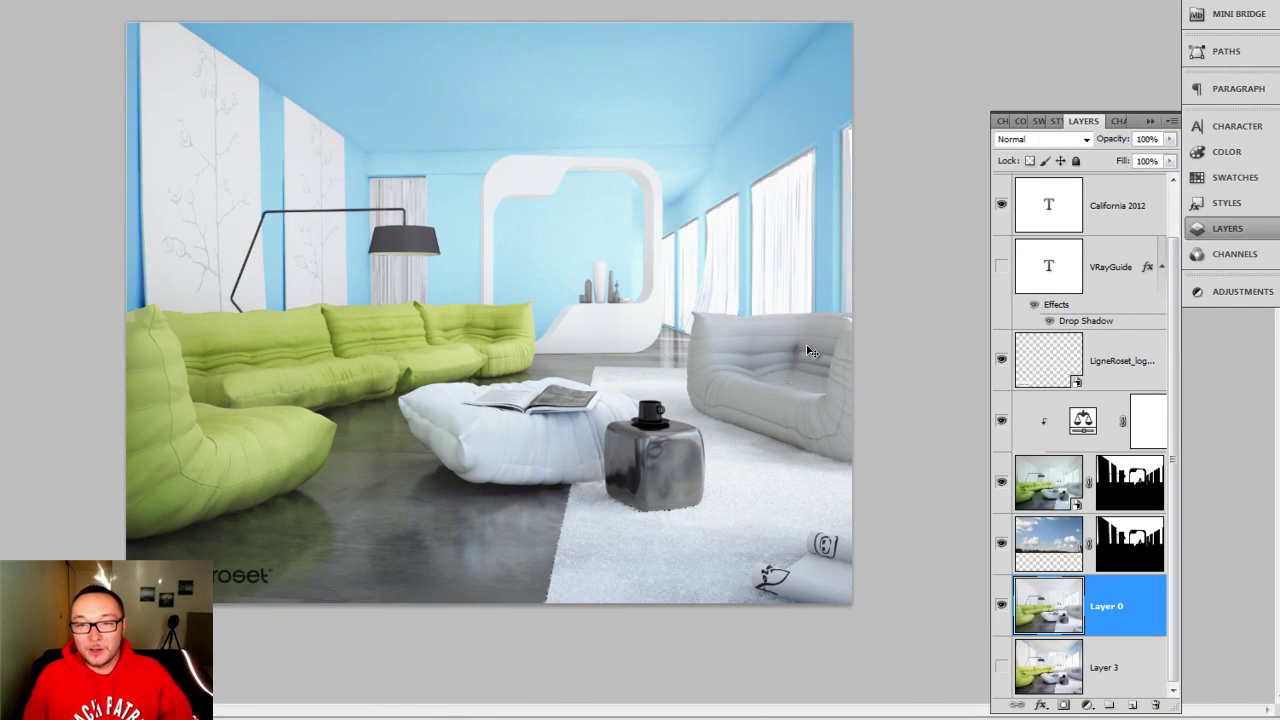
pyautogui.click(1085, 432)
pyautogui.doubleClick(1084, 436)
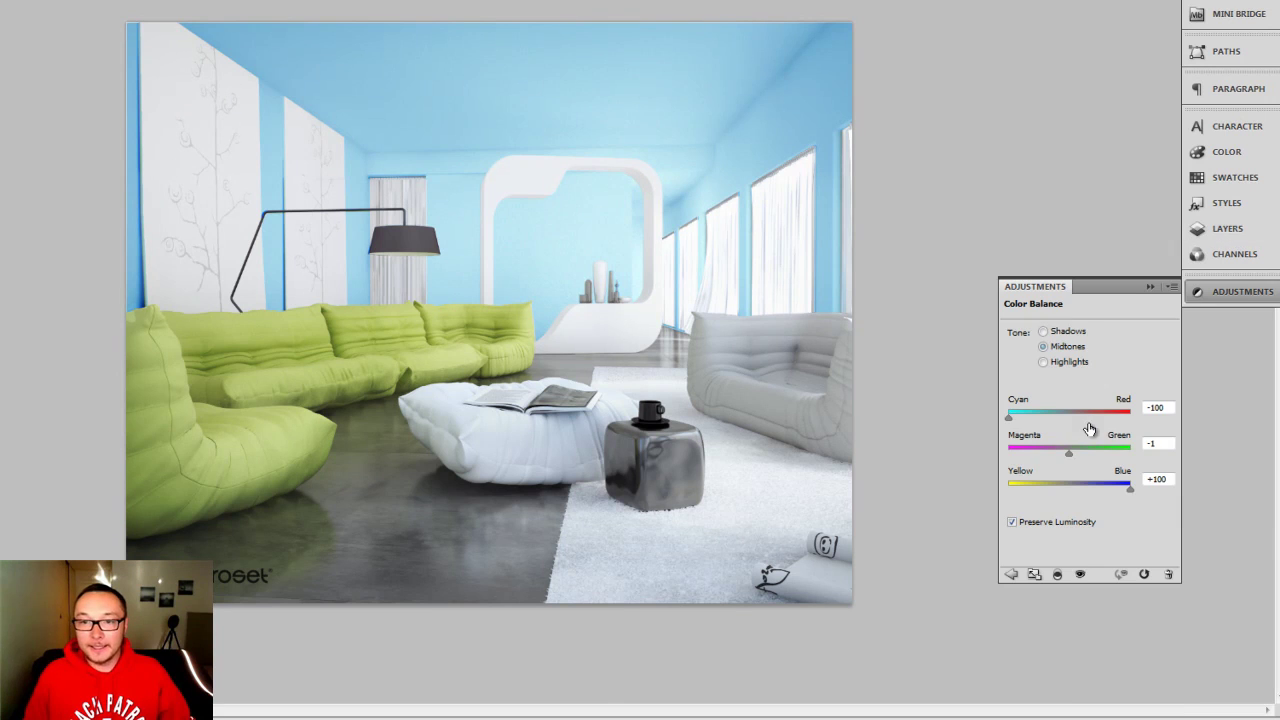
pyautogui.moveTo(1068, 452)
pyautogui.mouseDown()
pyautogui.moveTo(1094, 449)
pyautogui.moveTo(1014, 452)
pyautogui.moveTo(1154, 434)
pyautogui.moveTo(1040, 433)
pyautogui.moveTo(1063, 452)
pyautogui.mouseUp()
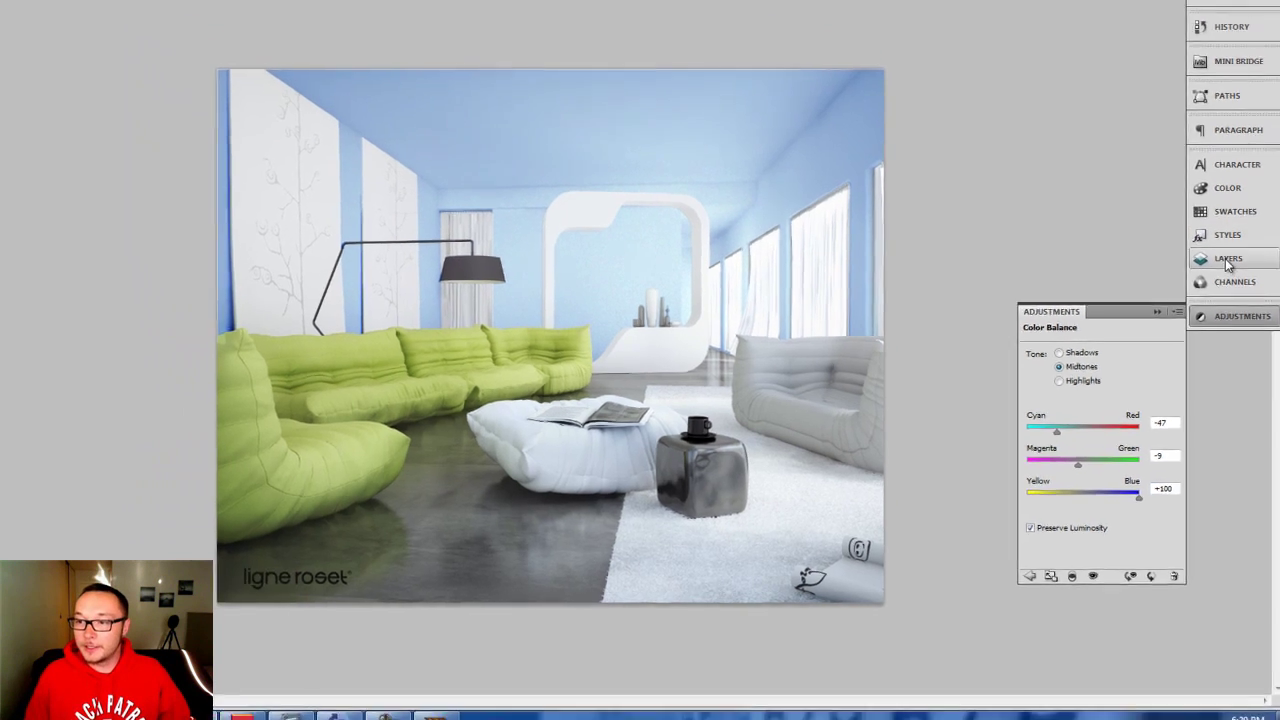
pyautogui.click(1227, 228)
pyautogui.moveTo(1100, 463); pyautogui.dragTo(1176, 682)
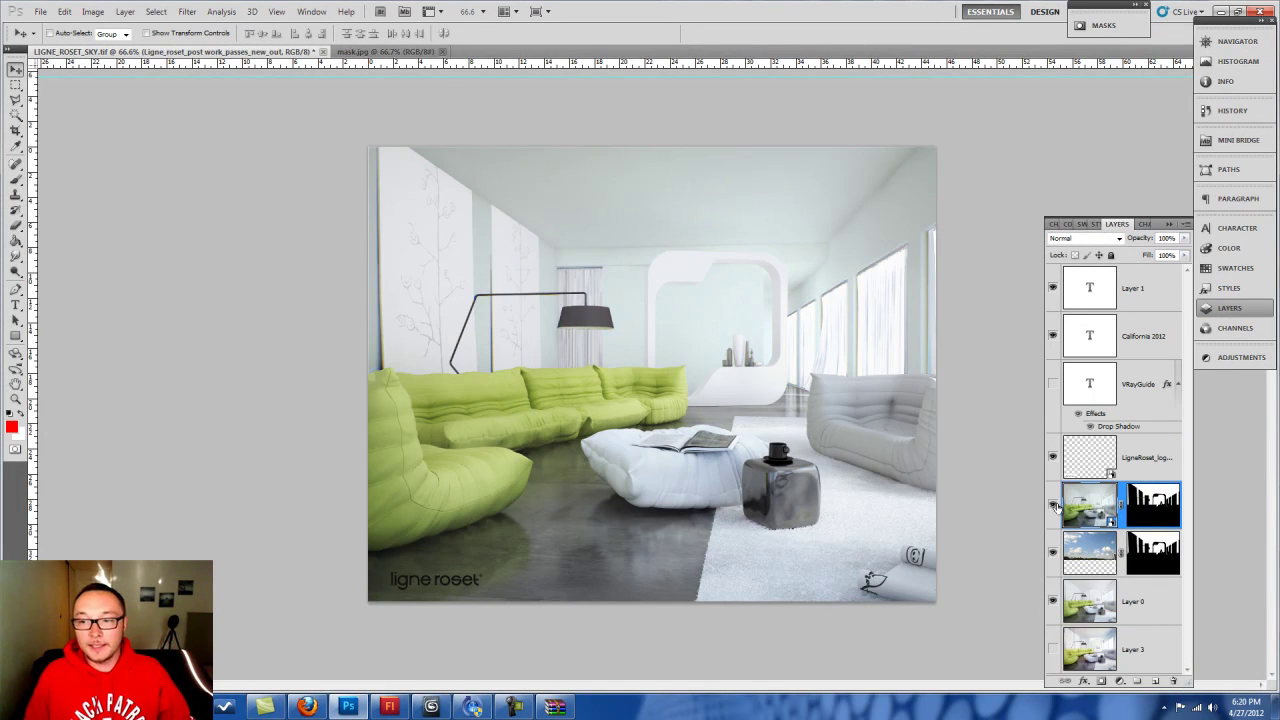
# - Toggle Layer 0 off and on, then bring up the Layer > New Adjustment Layer submenu
pyautogui.click(1052, 600)
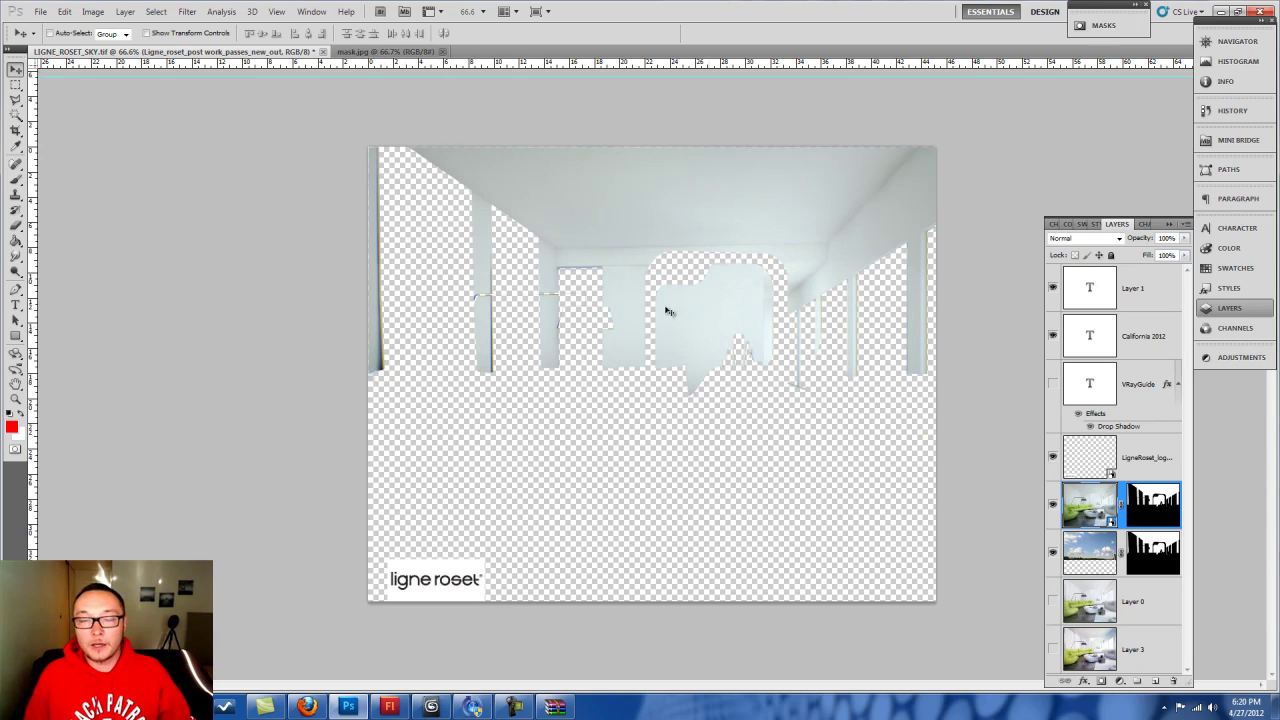
pyautogui.click(1052, 601)
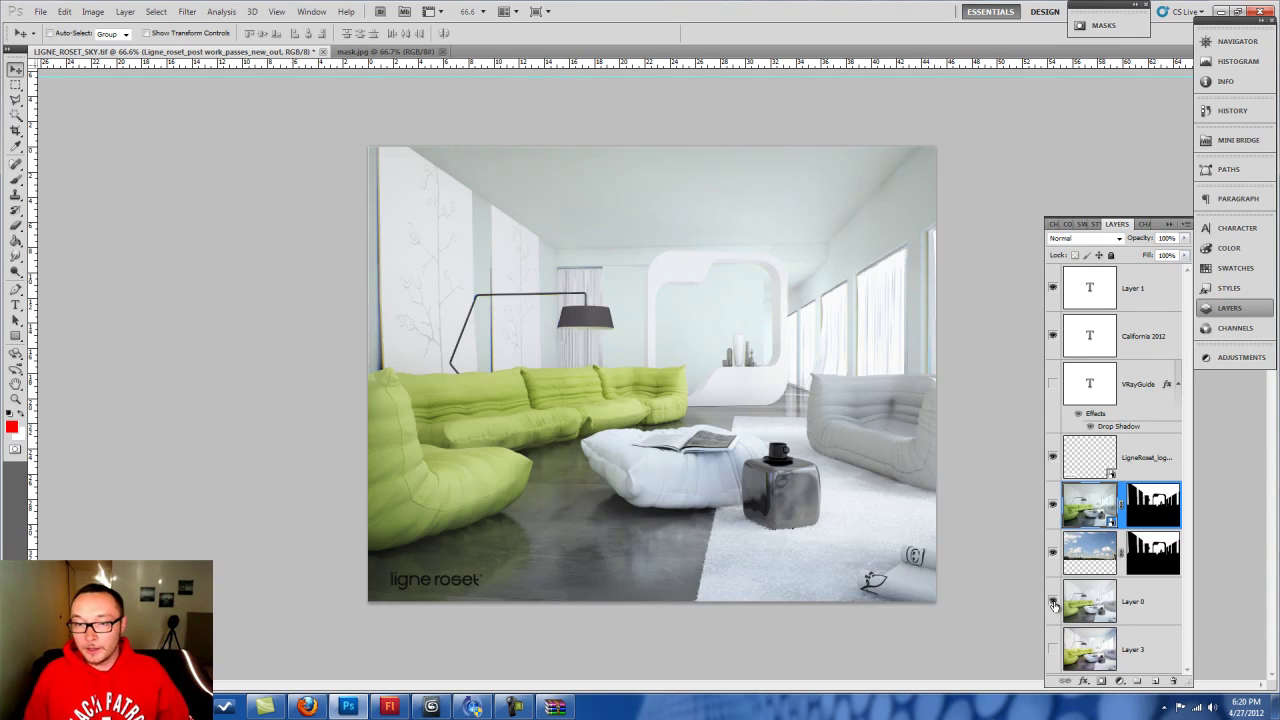
pyautogui.click(92, 11)
pyautogui.moveTo(105, 50)
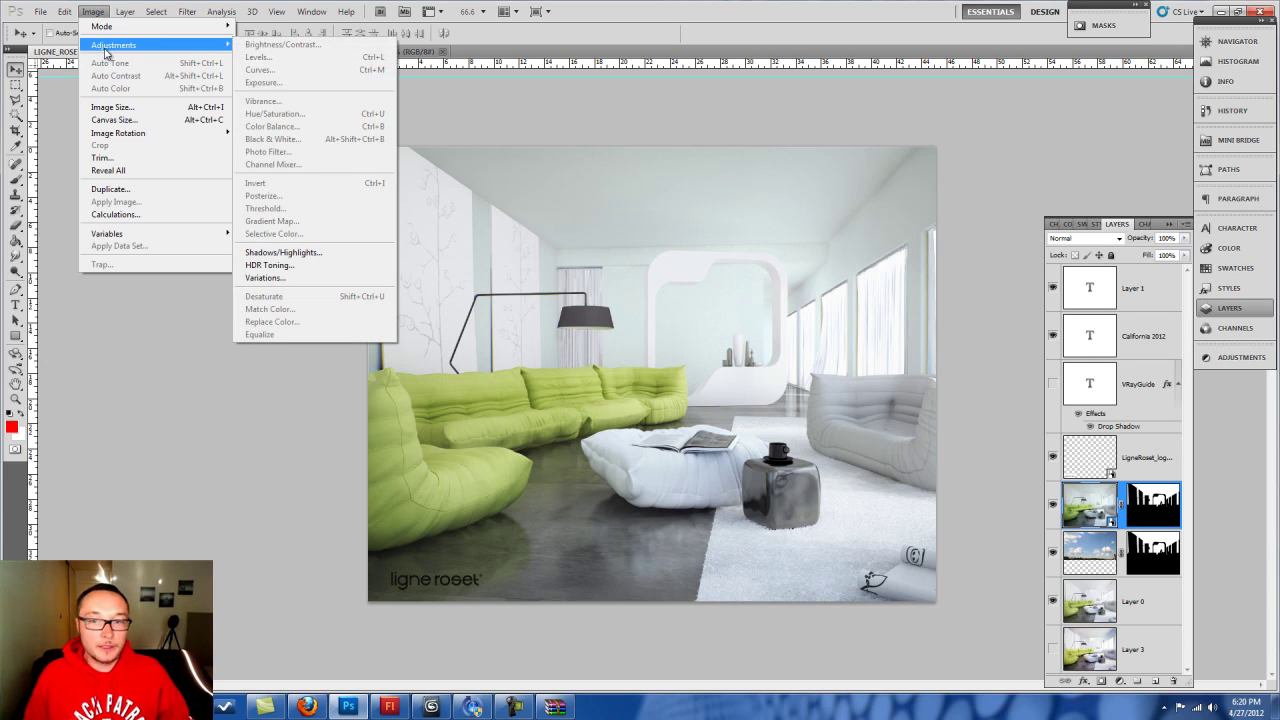
pyautogui.click(1106, 549)
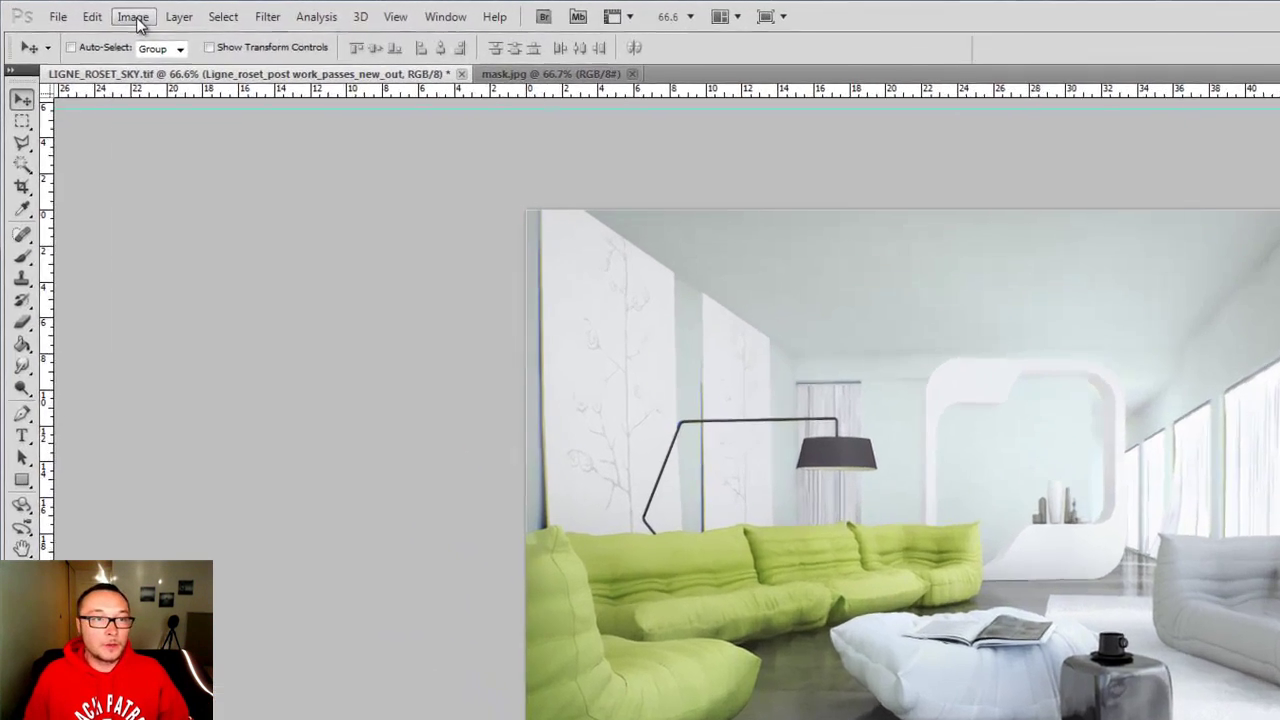
pyautogui.click(92, 11)
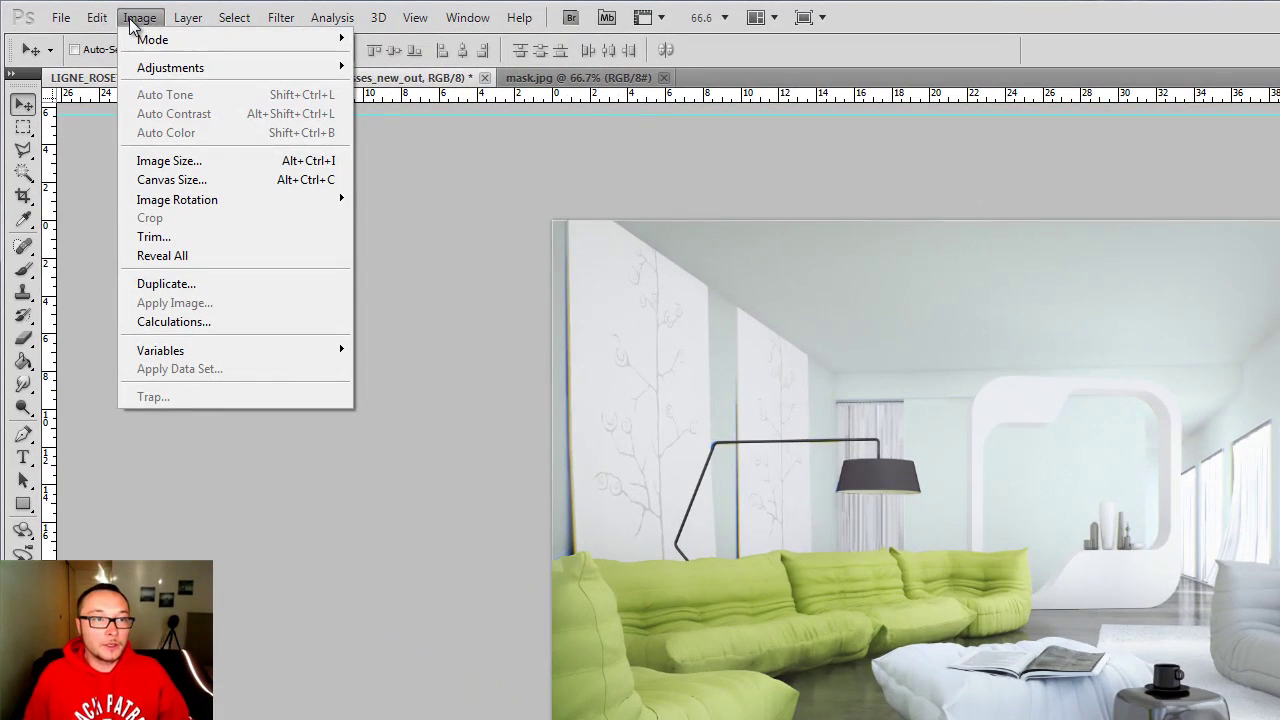
pyautogui.moveTo(188, 17)
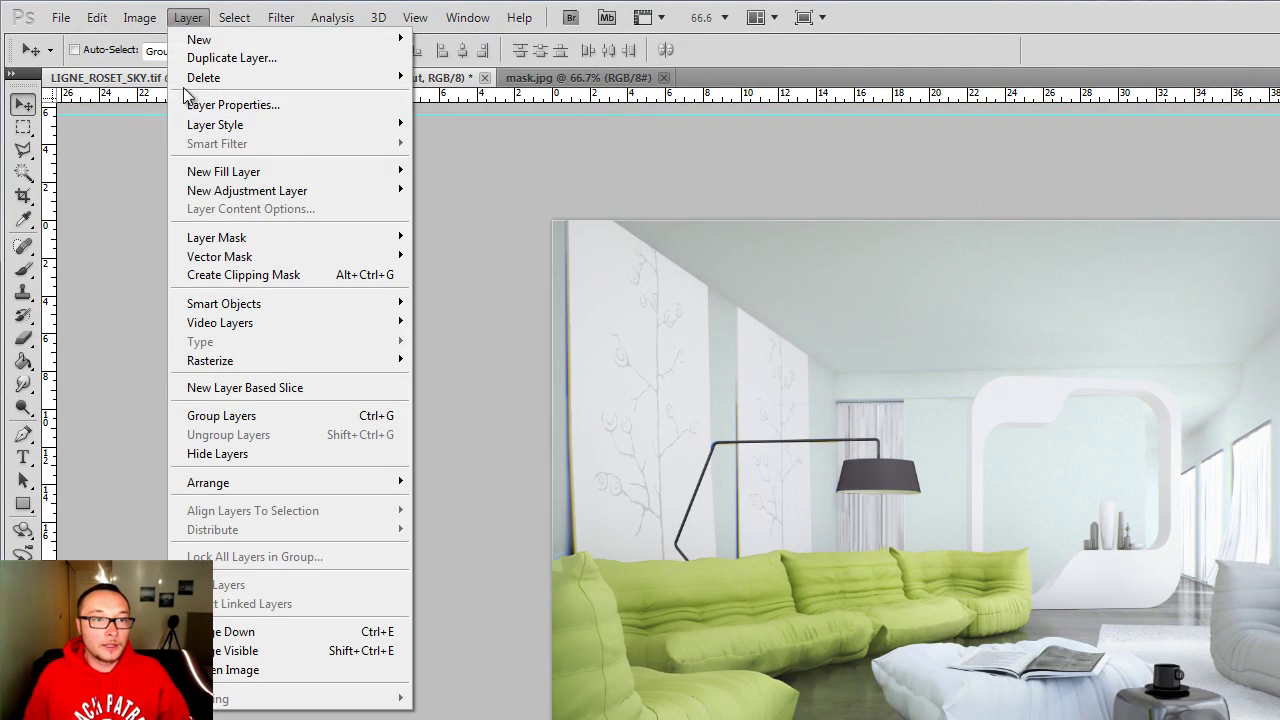
pyautogui.moveTo(205, 192)
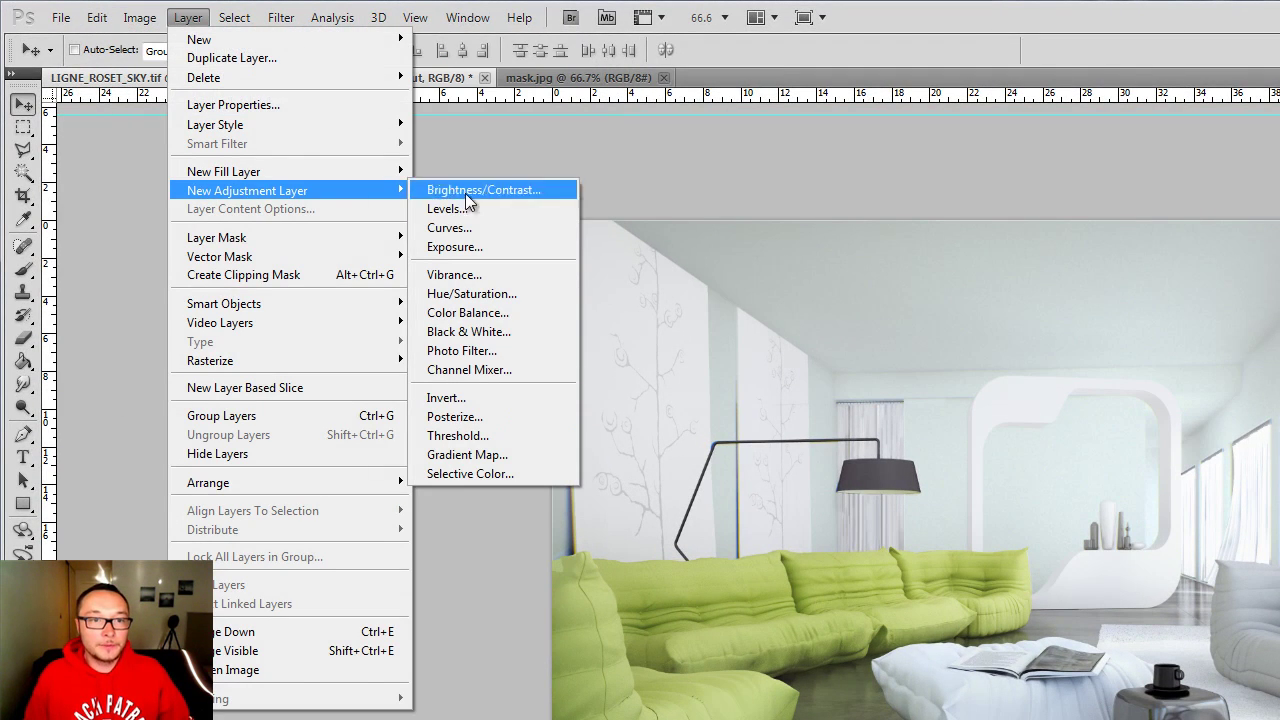
# - Create a Hue/Saturation 1 adjustment layer clipped to the previous layer
pyautogui.click(503, 290)
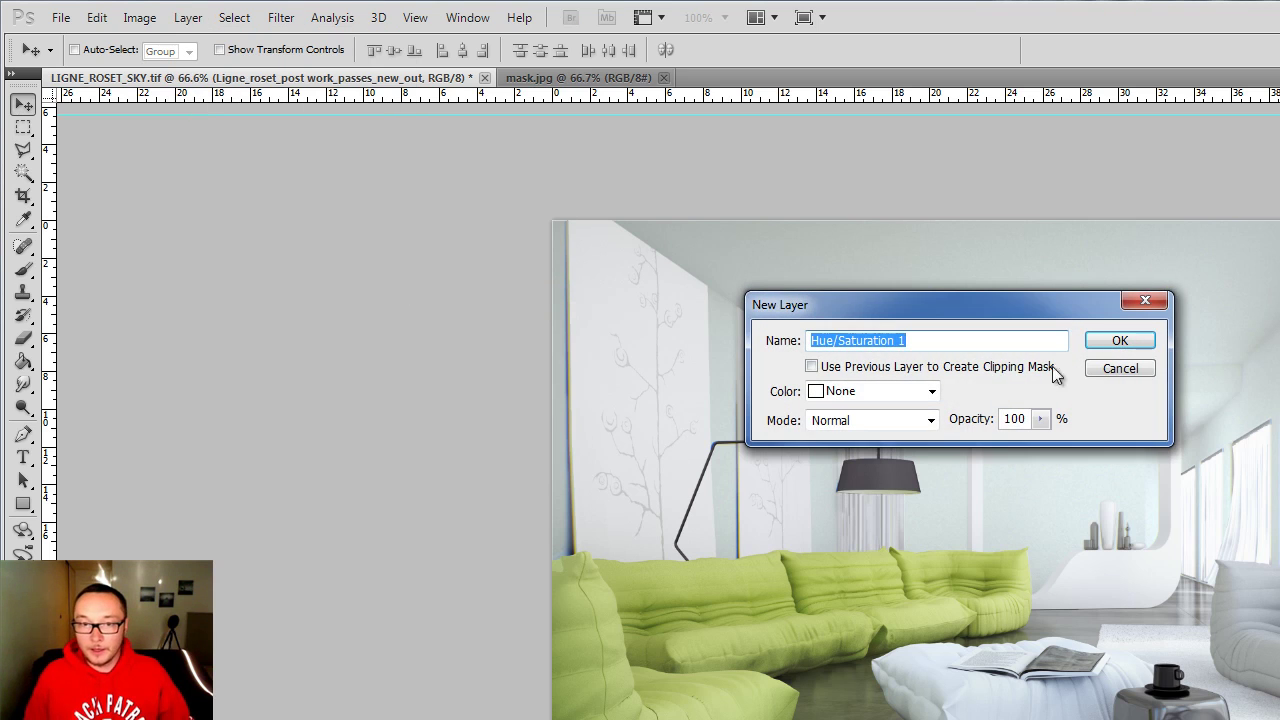
pyautogui.click(811, 366)
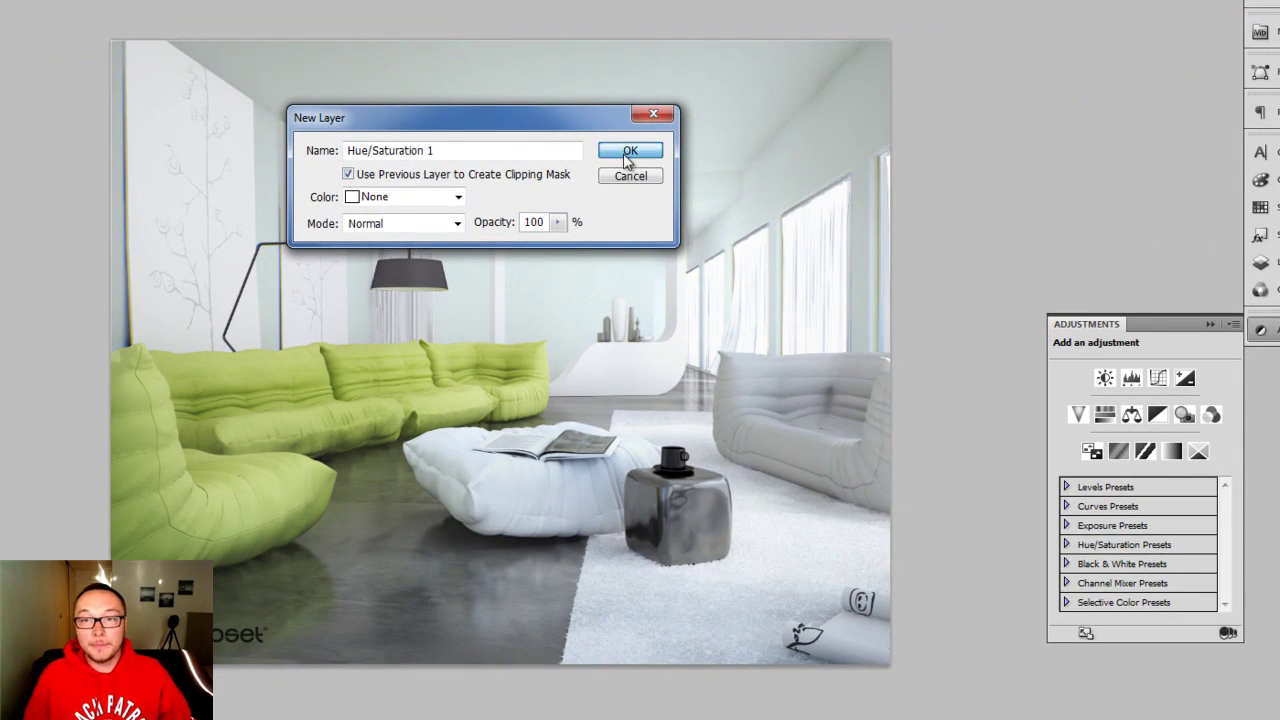
pyautogui.click(629, 152)
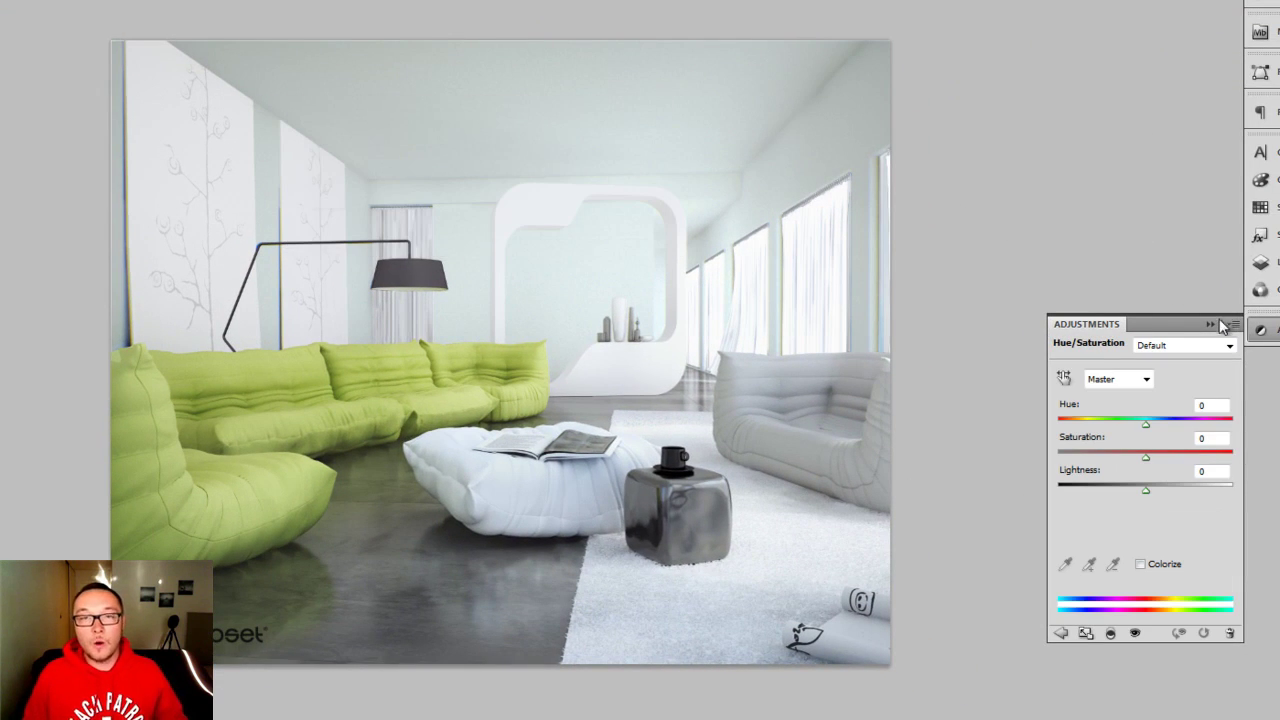
# - Colorize the walls violet with Hue 264 and Saturation 84
pyautogui.moveTo(1148, 458); pyautogui.dragTo(1128, 424)
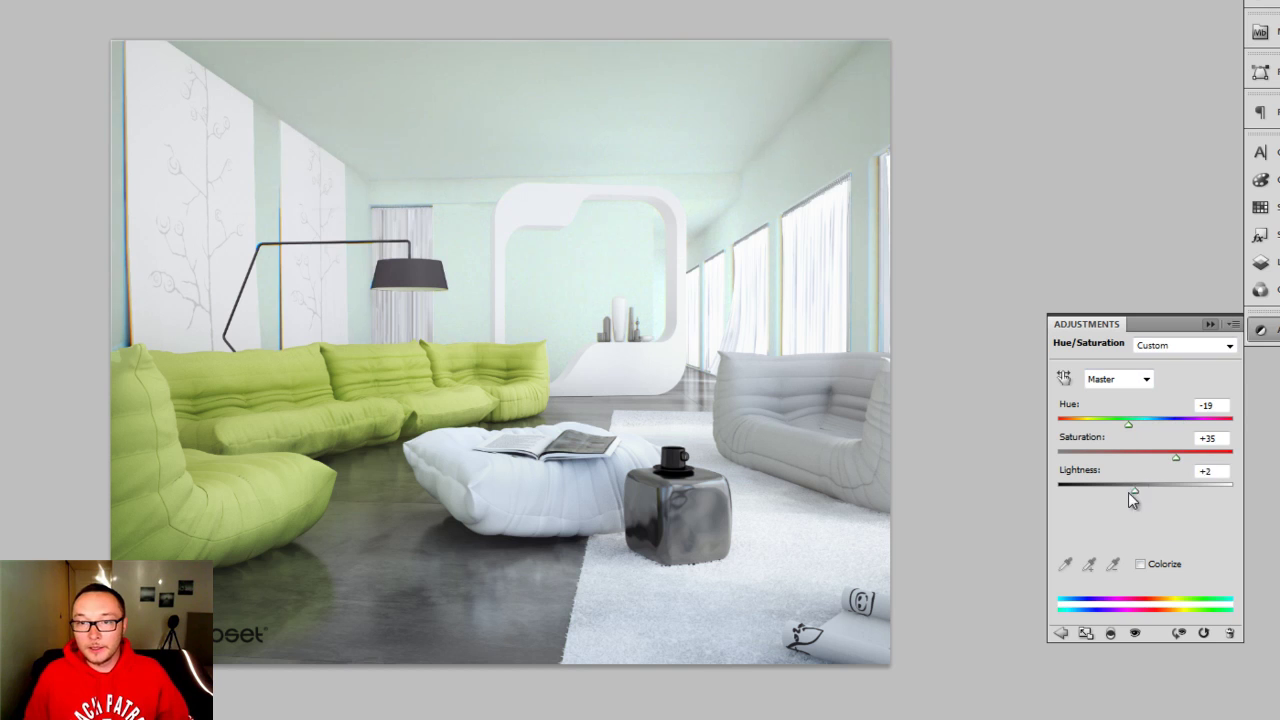
pyautogui.moveTo(1128, 490); pyautogui.dragTo(1221, 452)
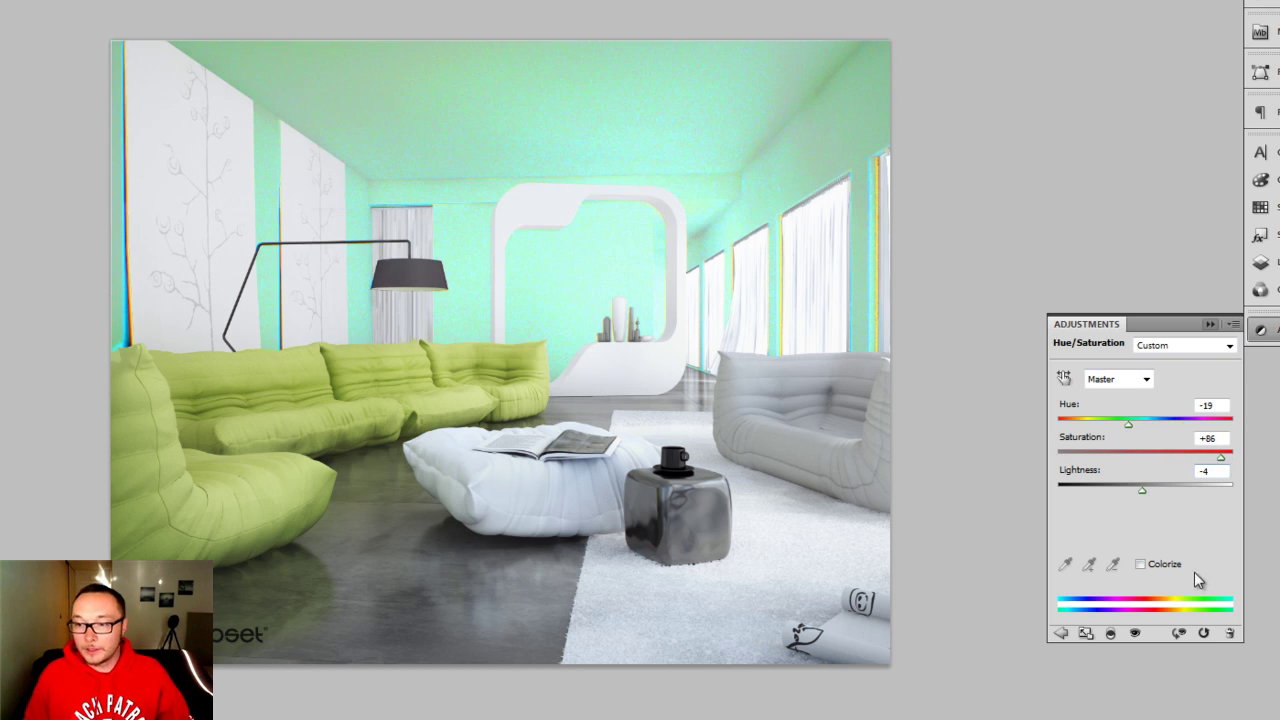
pyautogui.click(1141, 564)
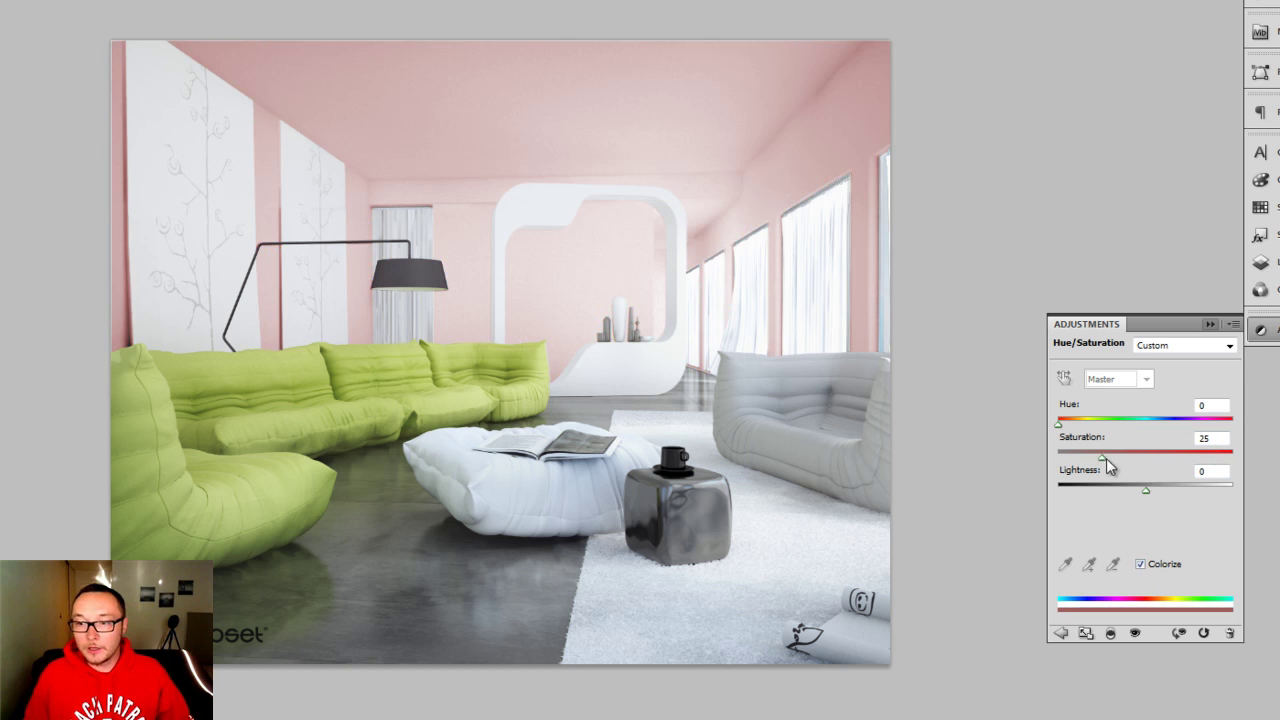
pyautogui.moveTo(1103, 458); pyautogui.dragTo(1180, 456)
pyautogui.moveTo(1060, 424); pyautogui.dragTo(1187, 428)
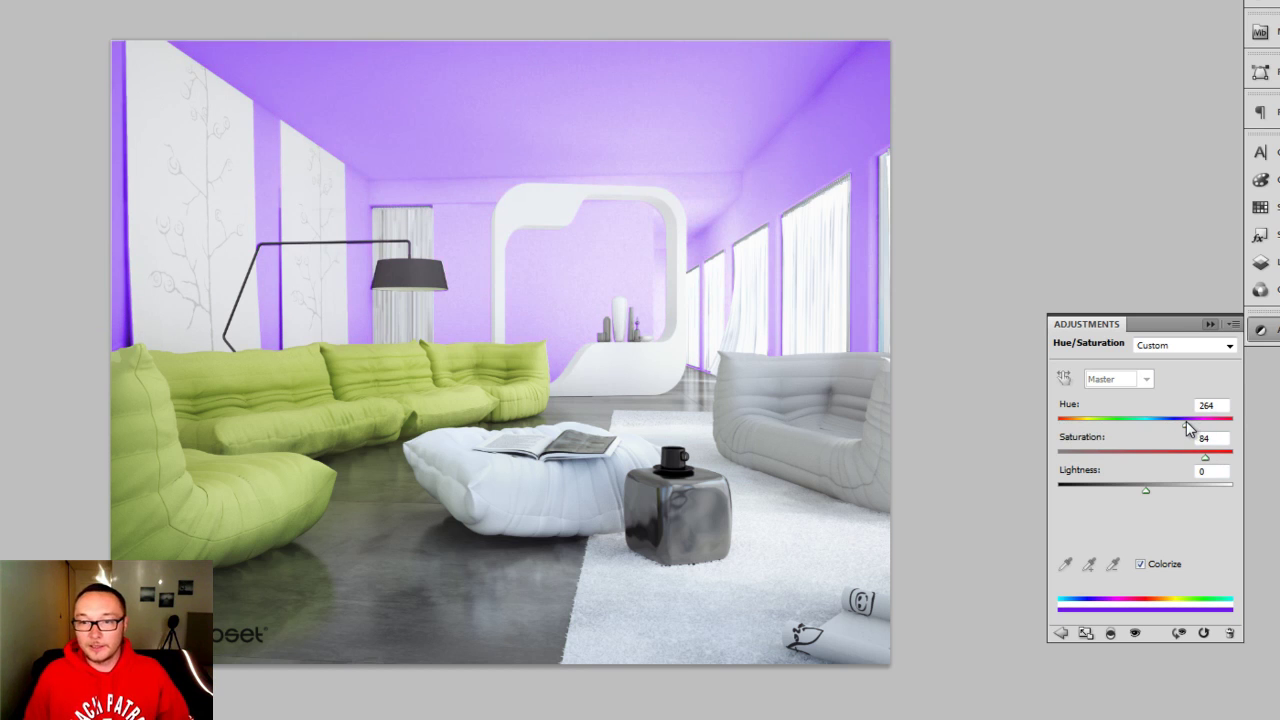